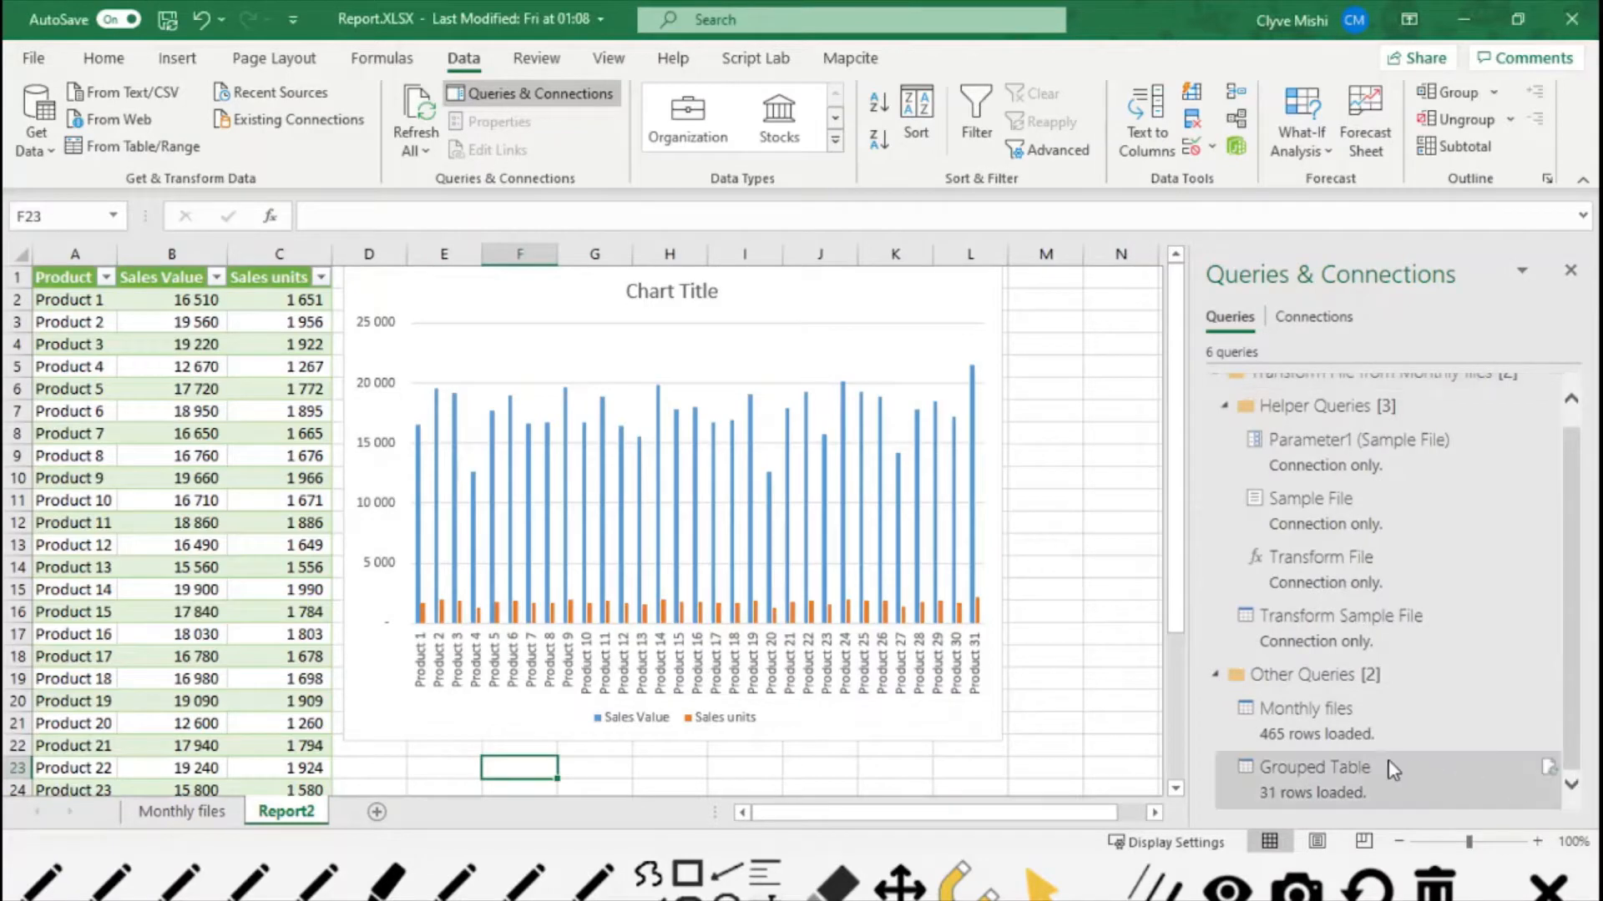
mouse_move(1369, 734)
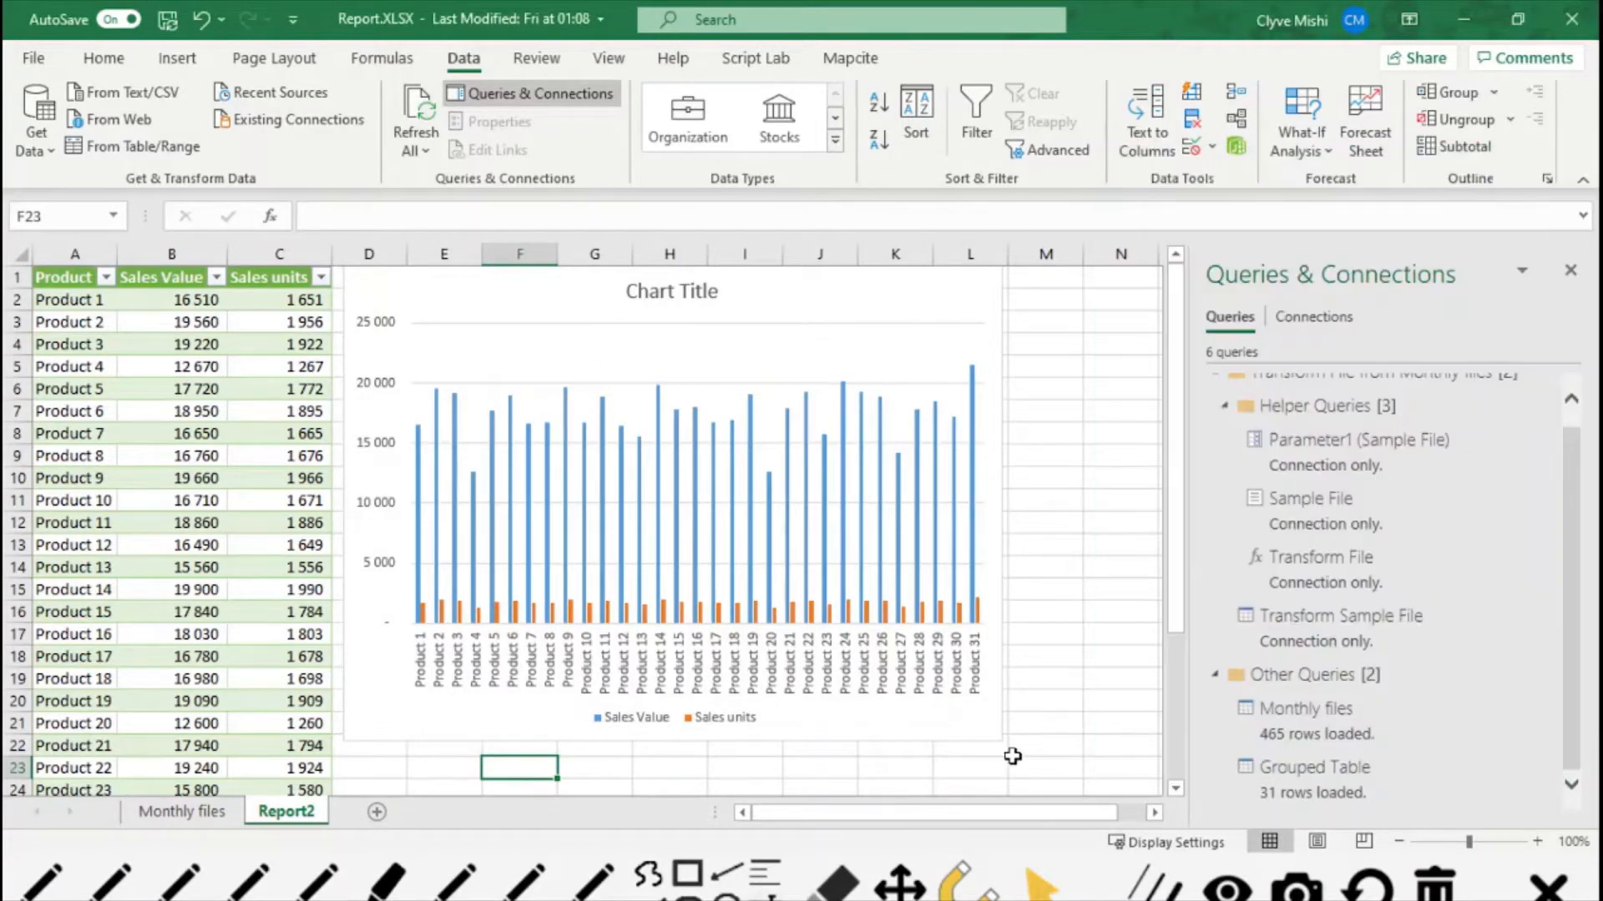
click(1030, 749)
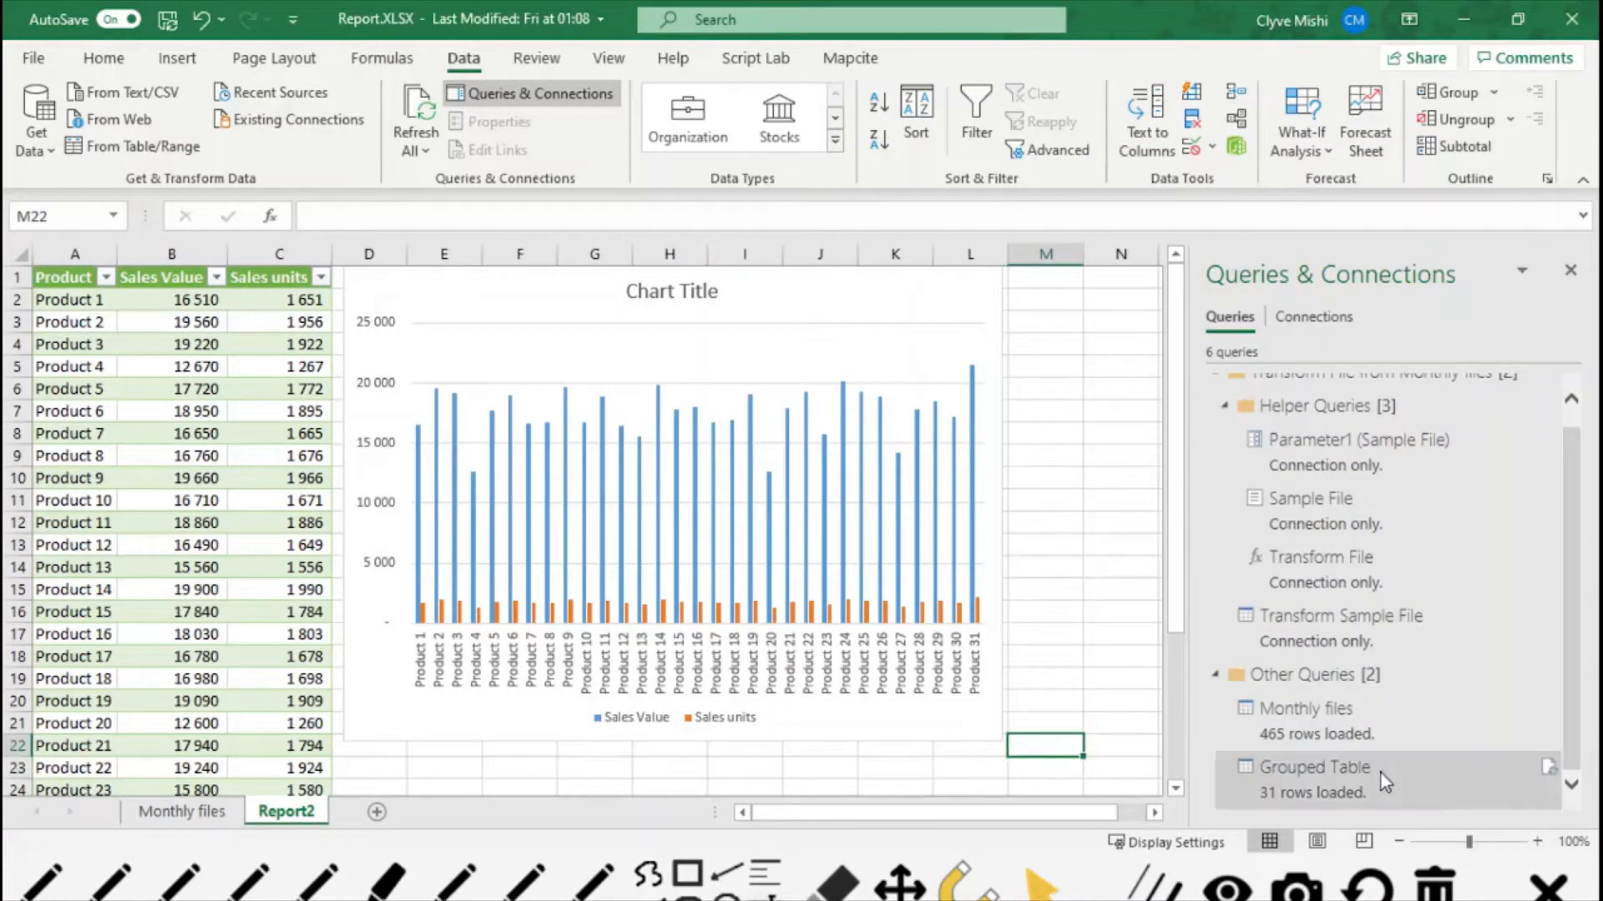
mouse_move(1369, 768)
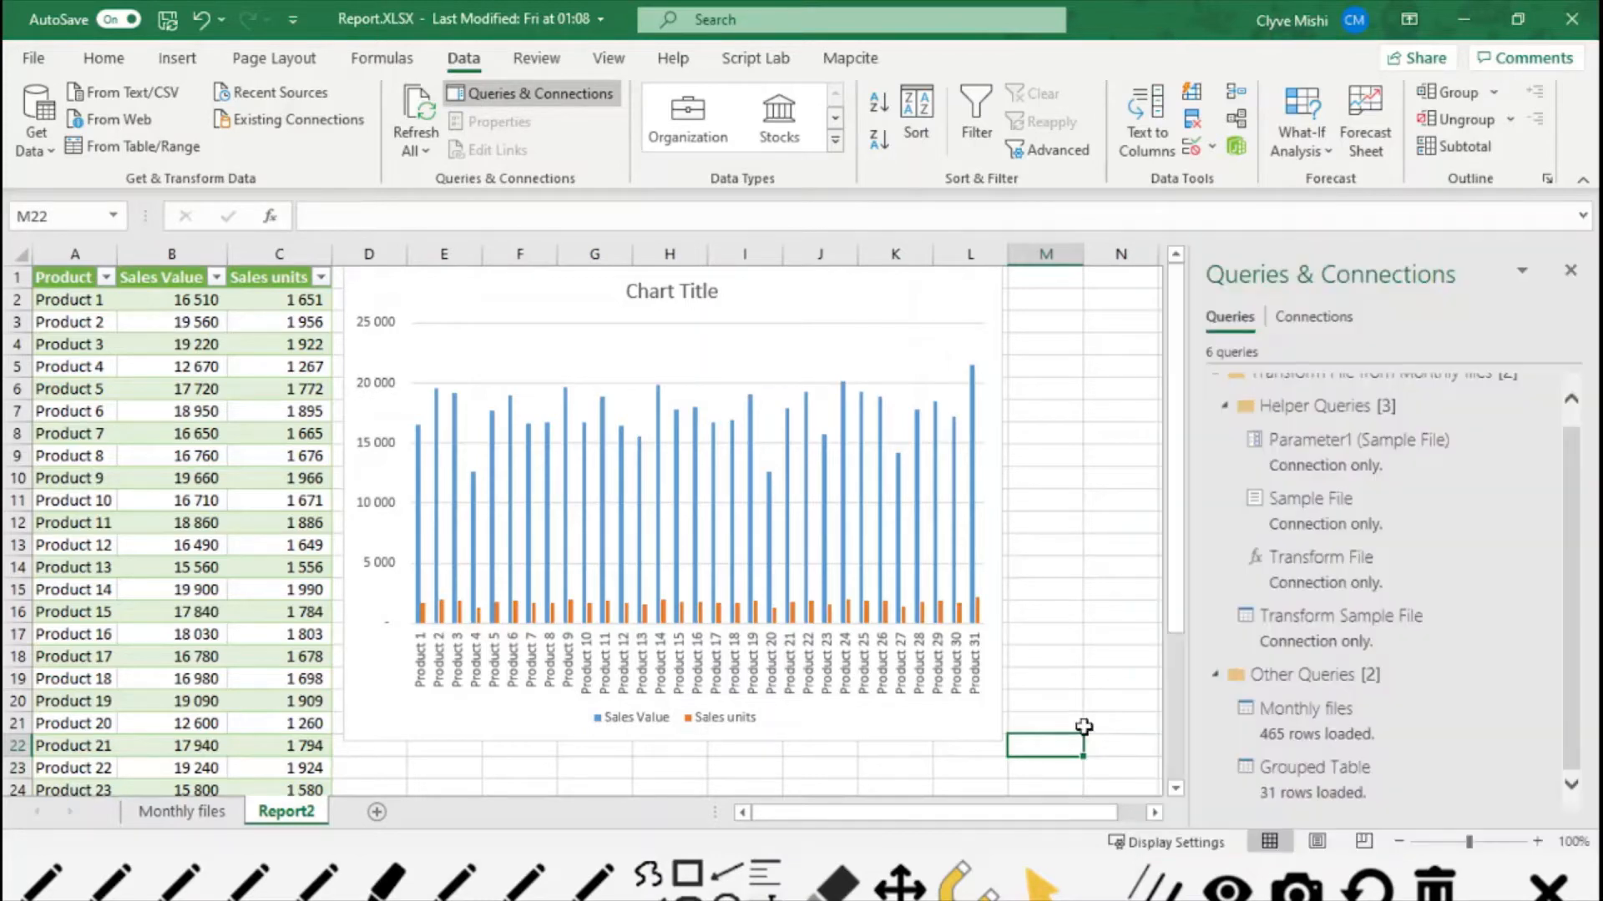
right_click(1348, 734)
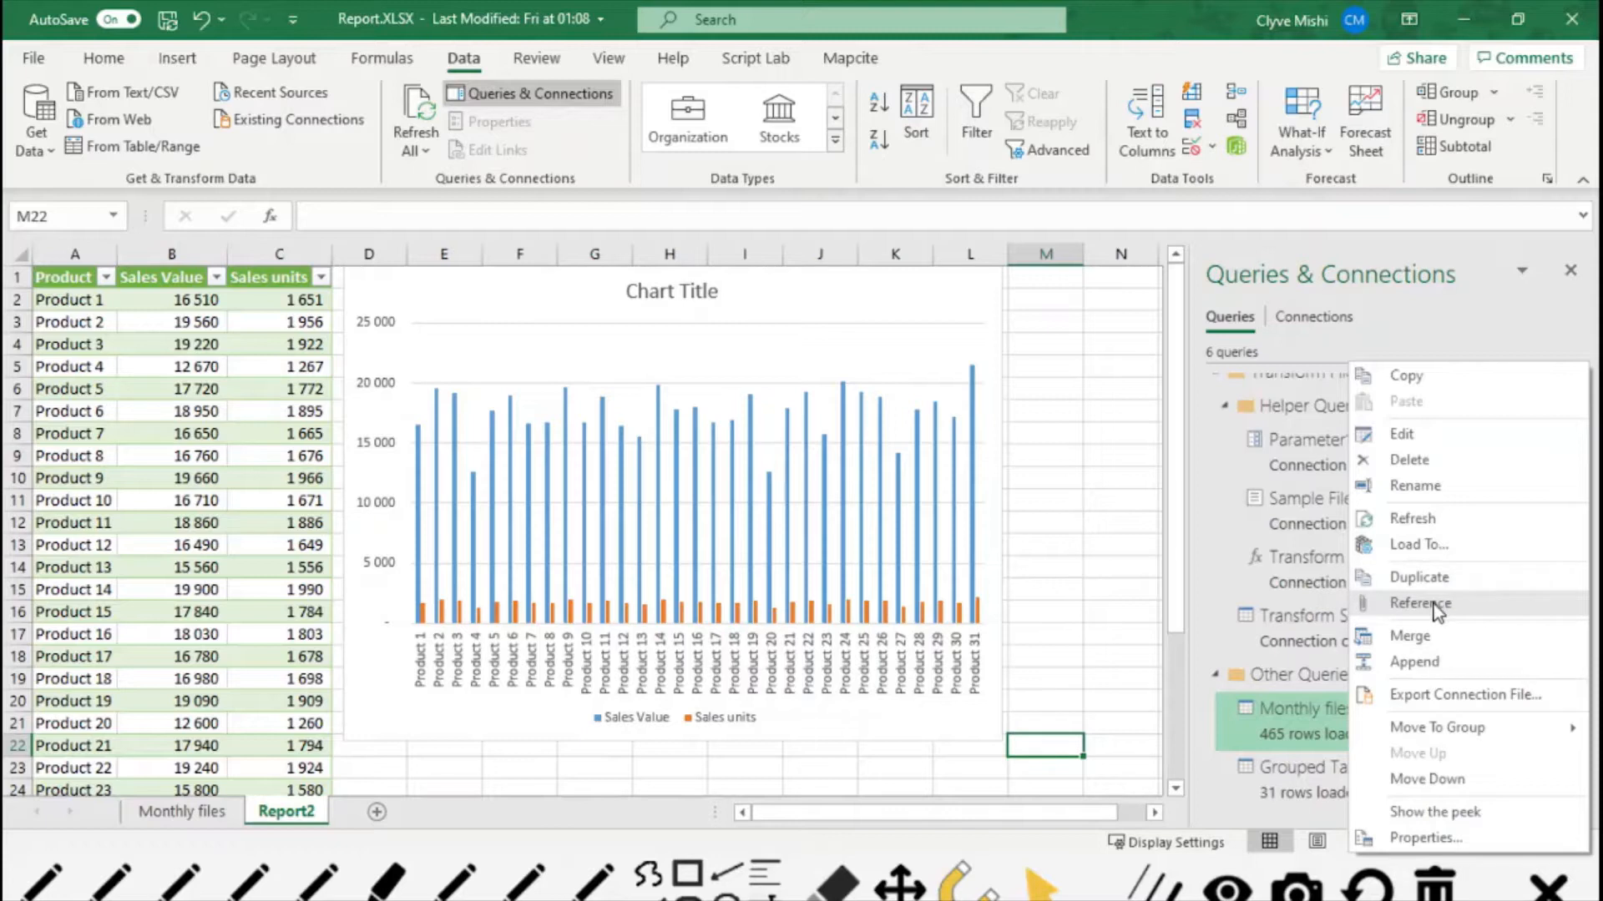
click(1056, 701)
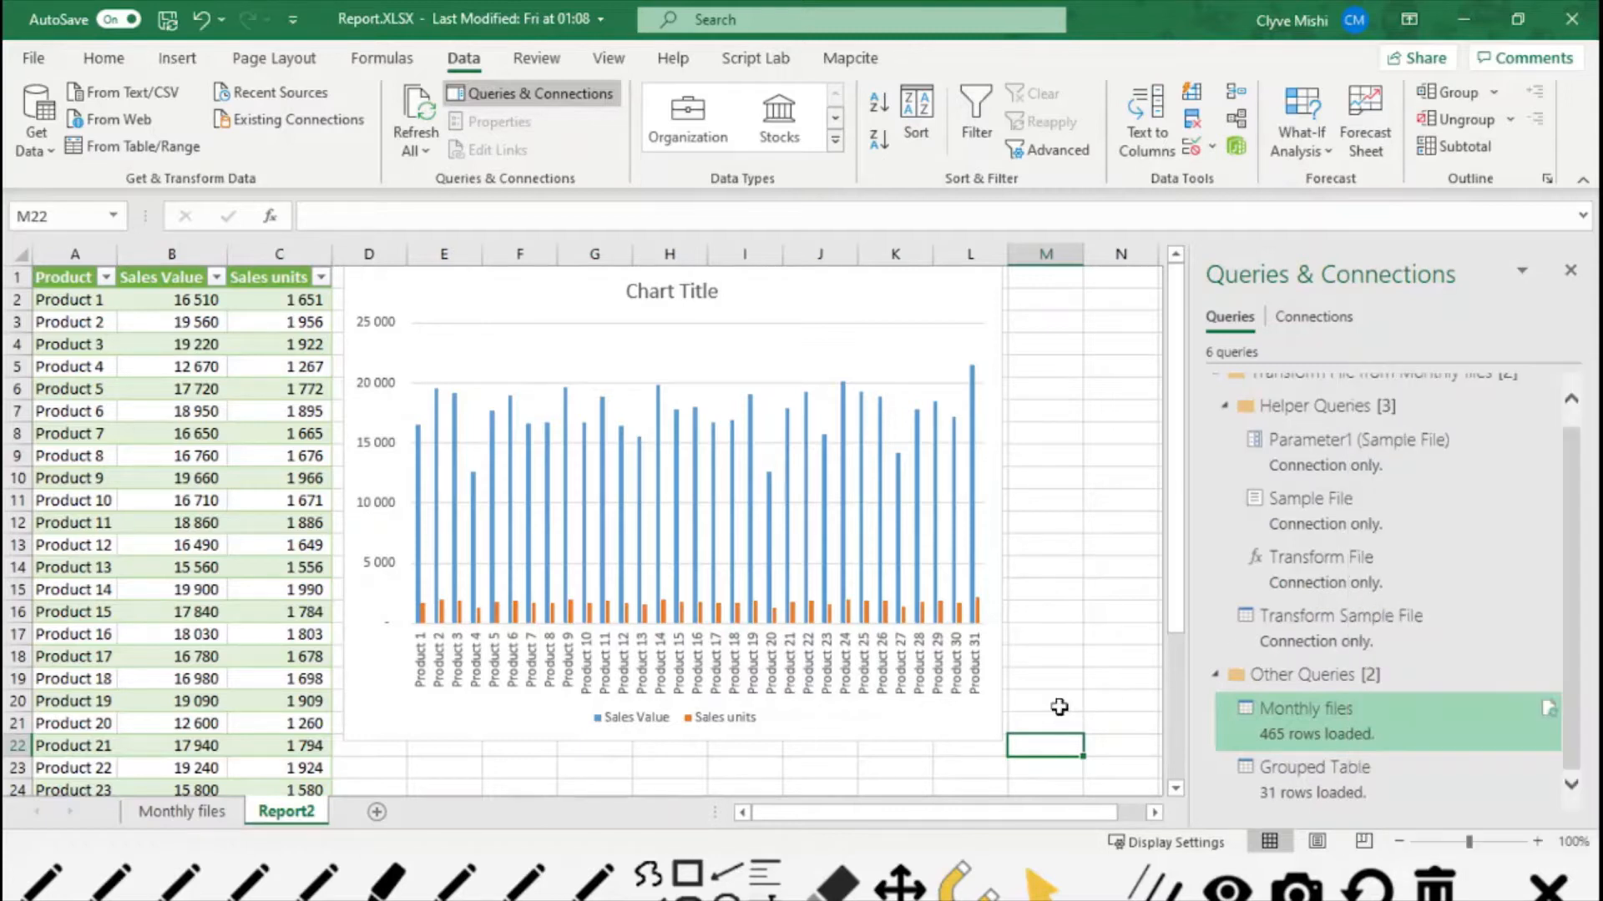
right_click(1333, 734)
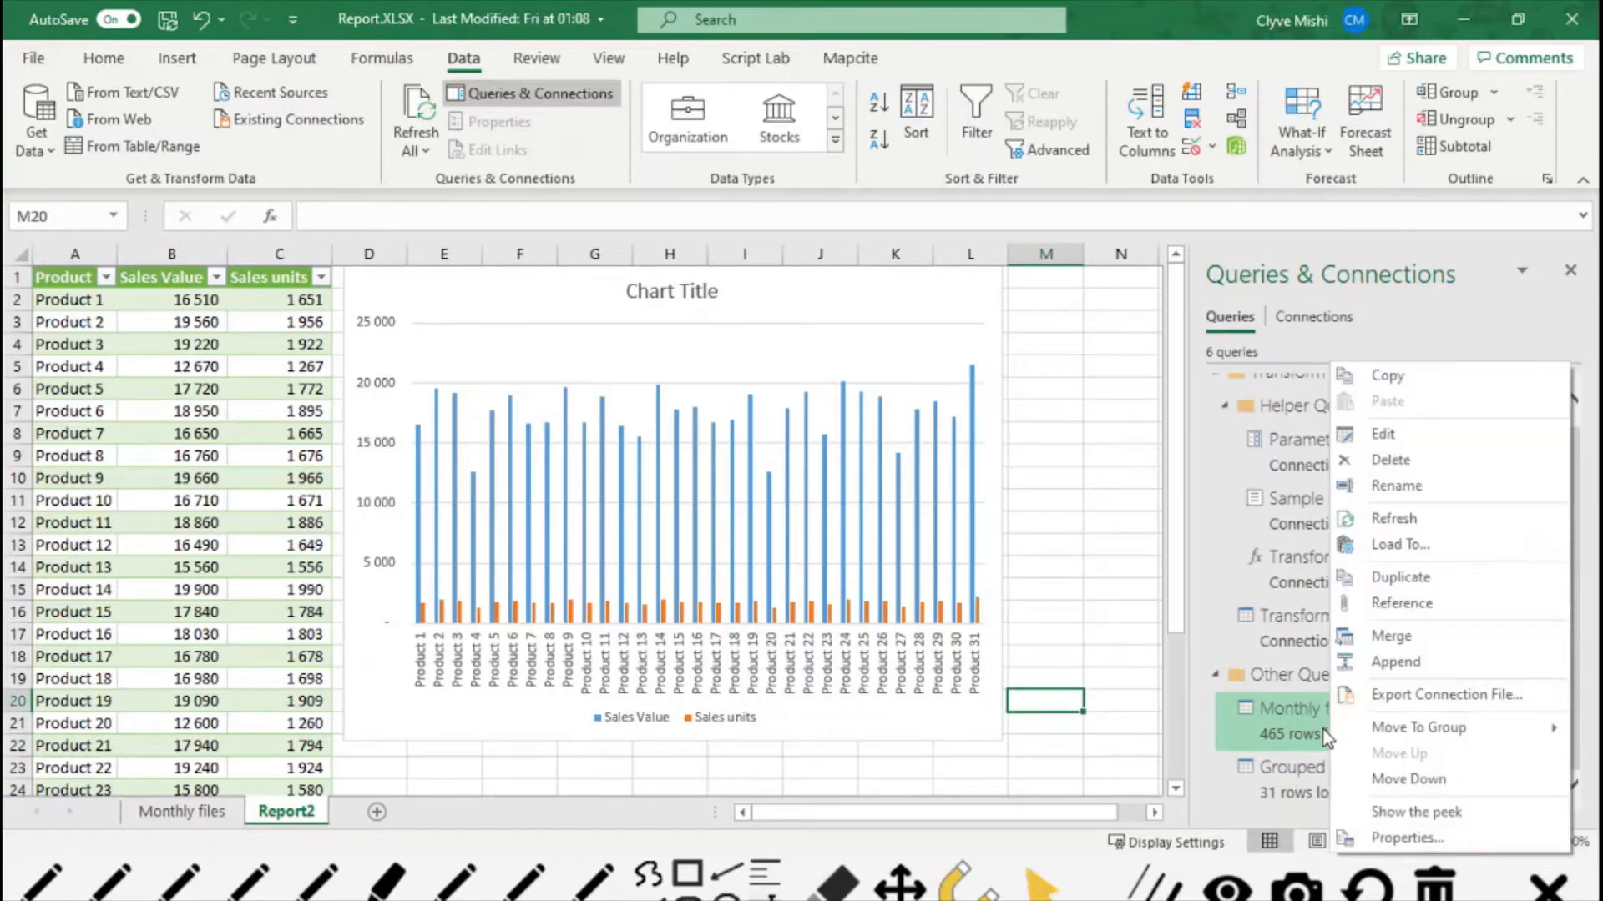
click(1400, 545)
click(1270, 294)
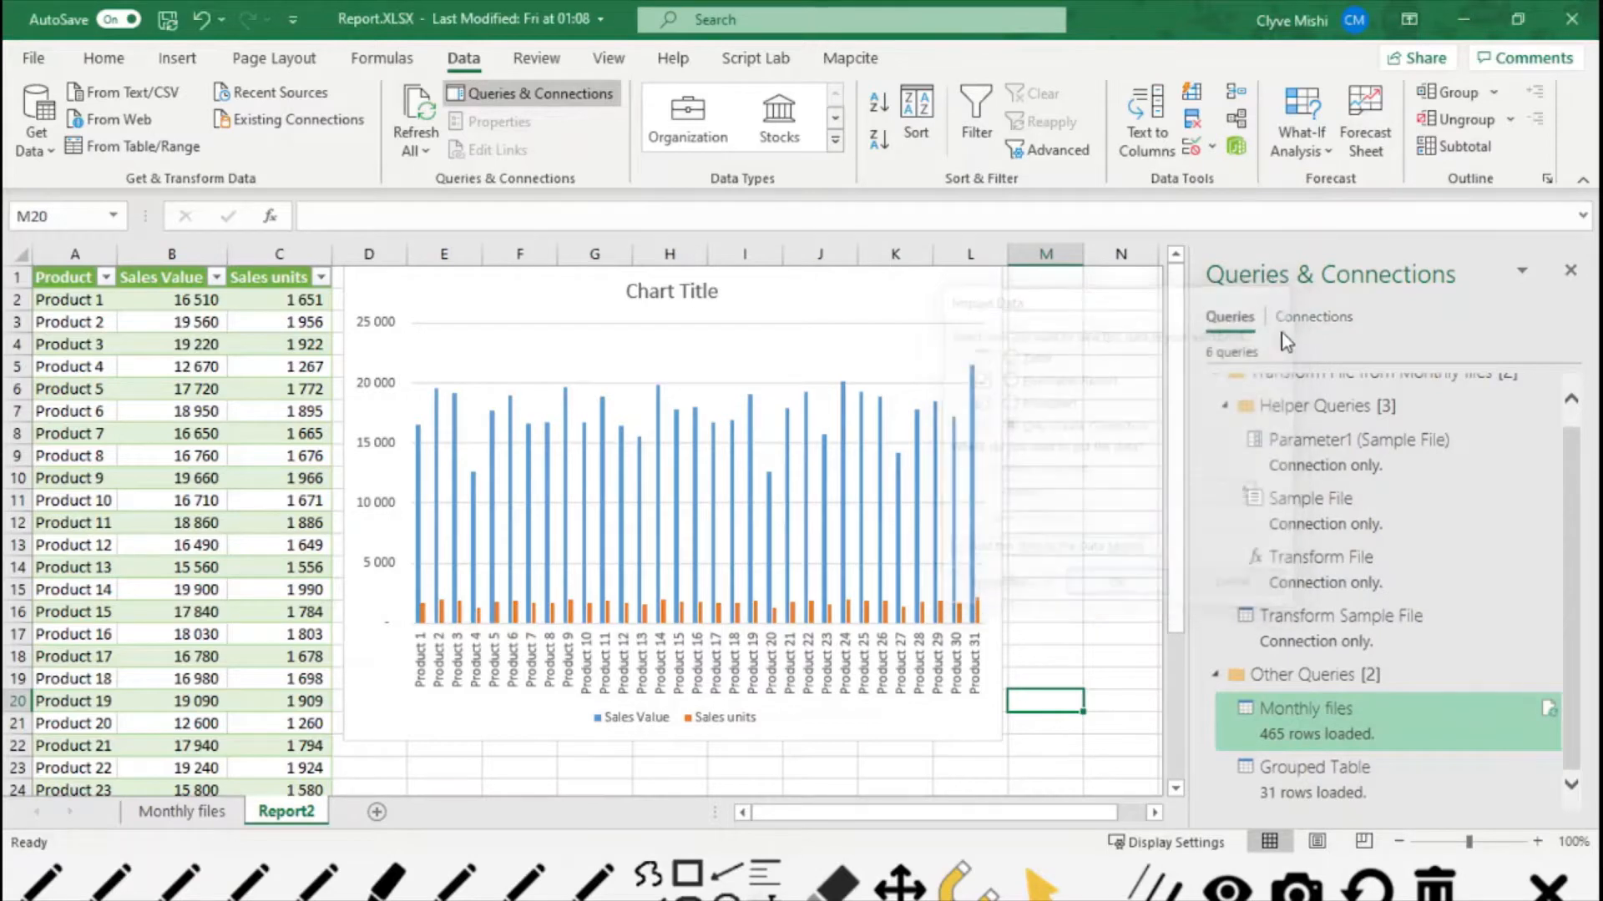
- Open the Monthly files query for editing in the Power Query Editor
right_click(1338, 715)
mouse_move(1373, 735)
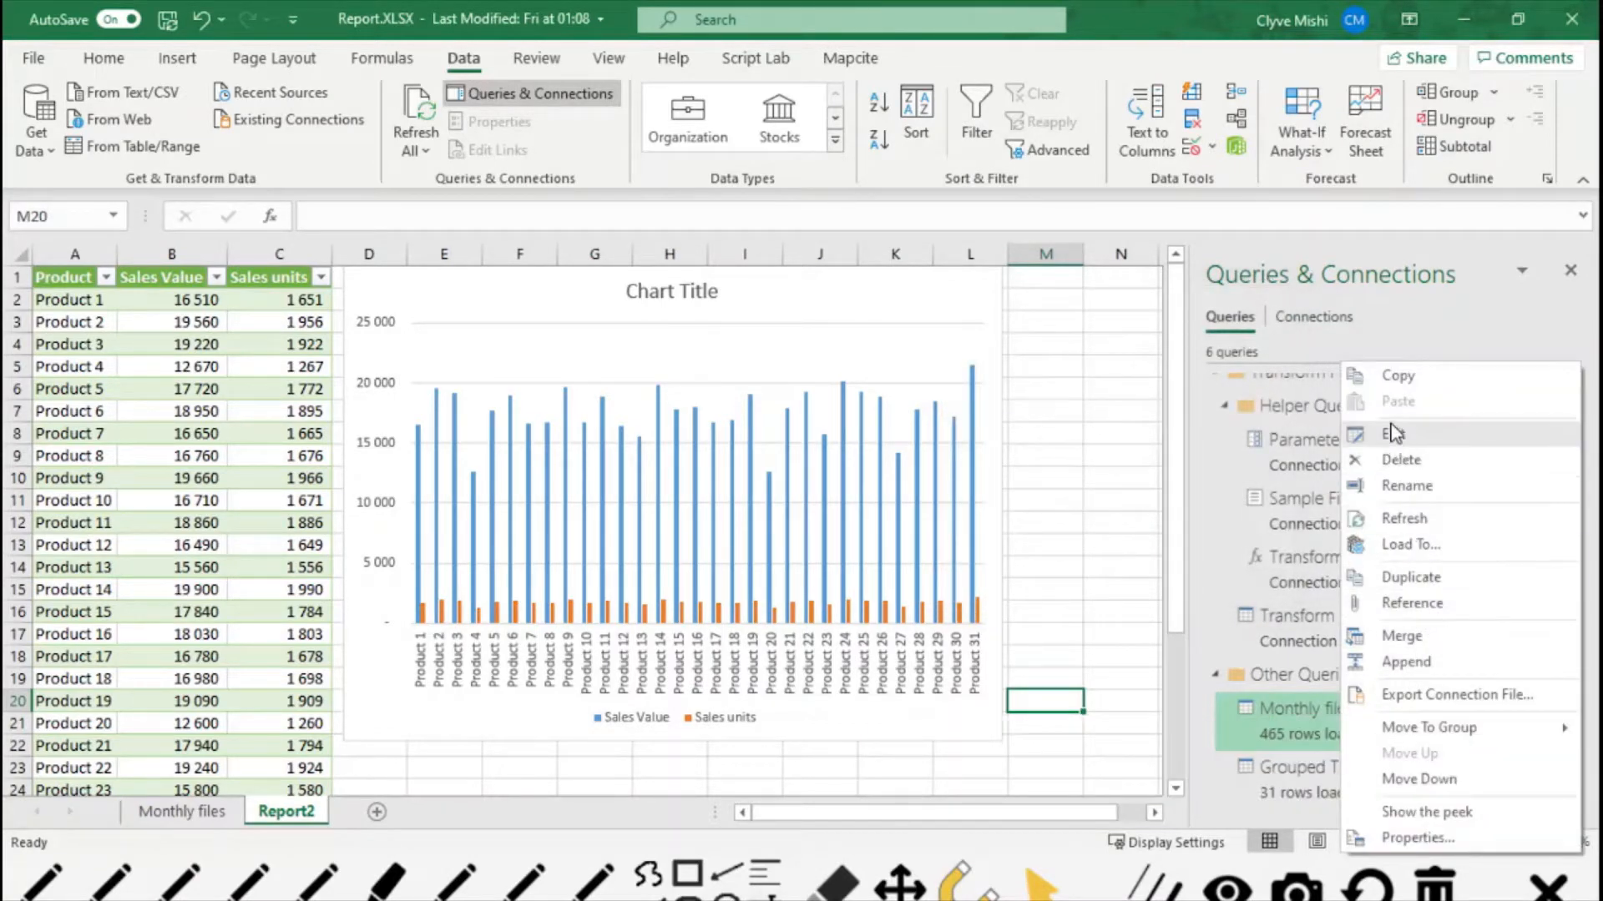
click(1395, 434)
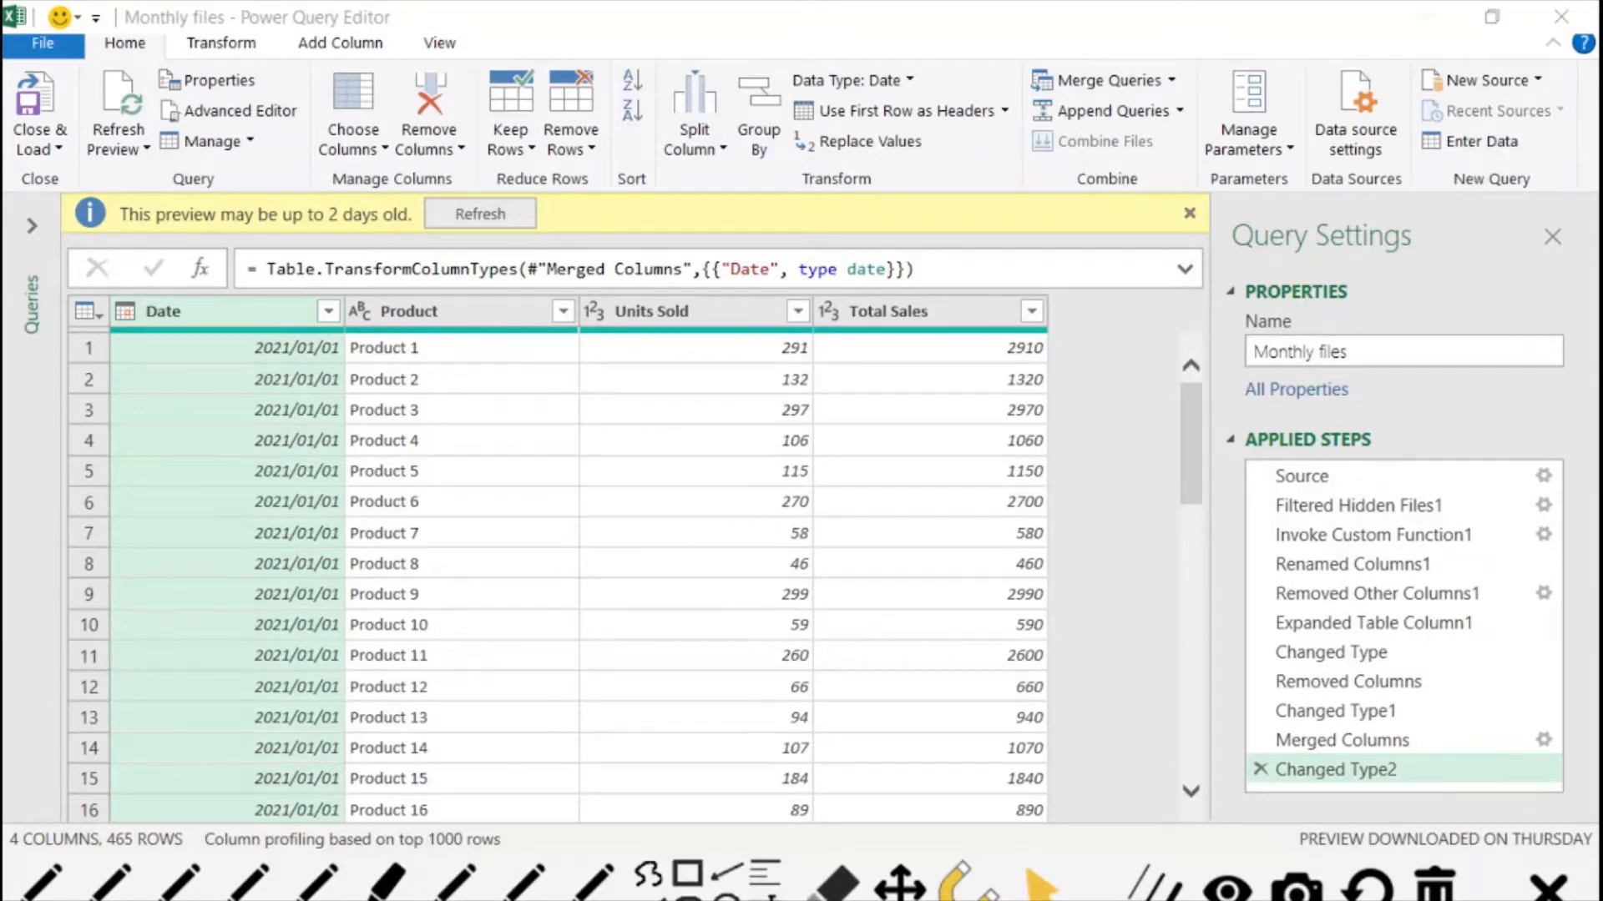
- Capture the Monthly files query's applied steps list with Snipping Tool and move the snip clear of the query settings
key(super+shift+s)
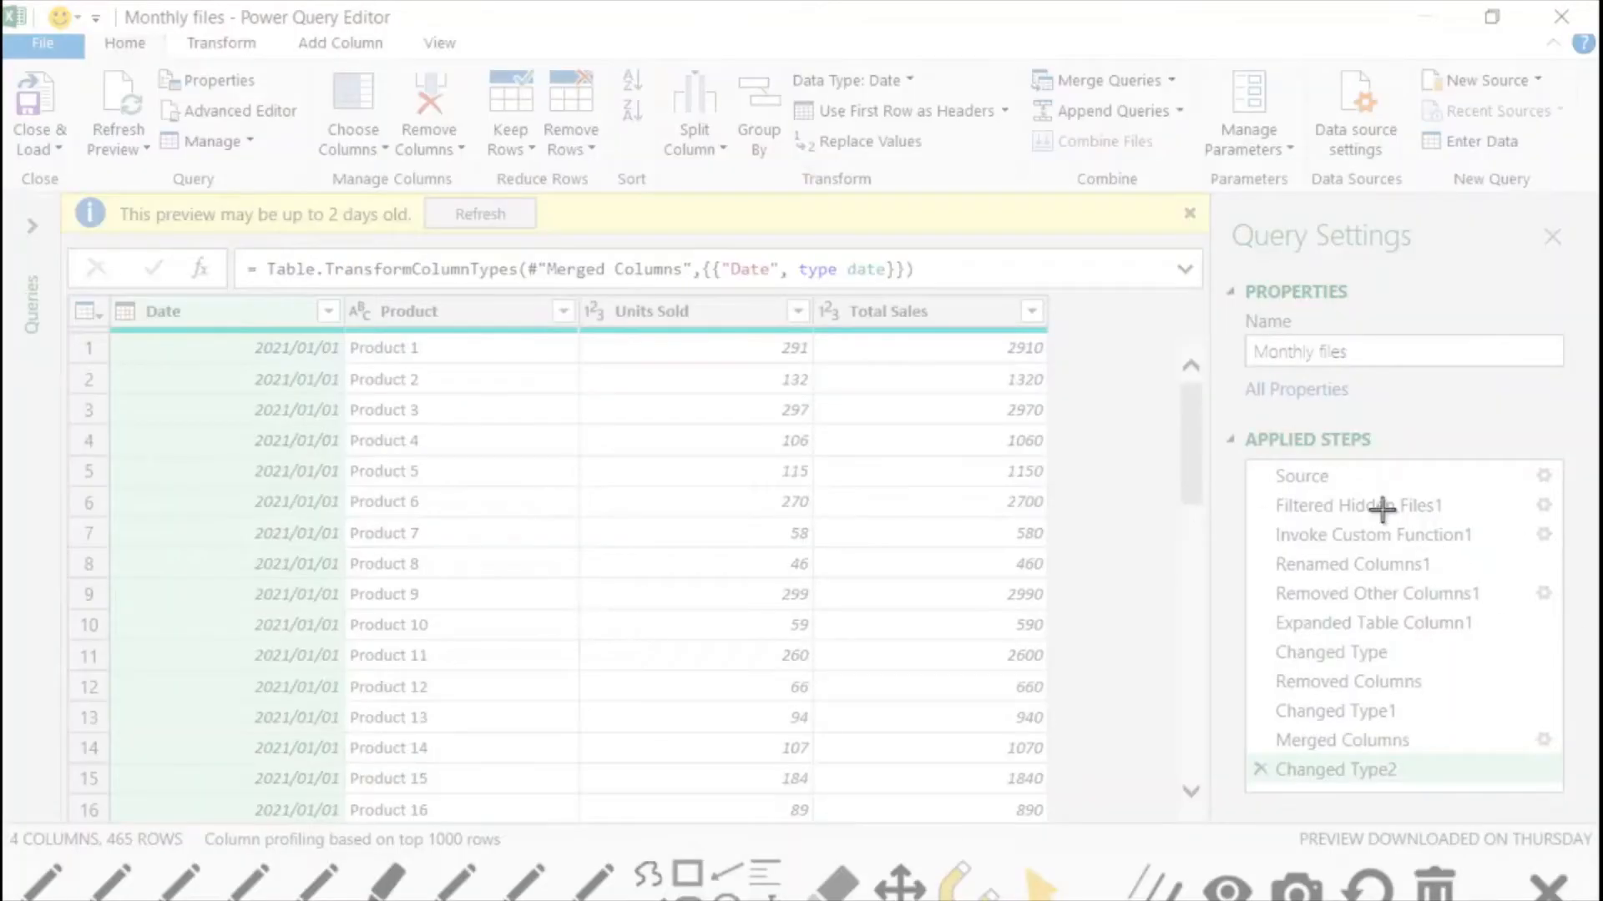
drag(1234, 447, 1593, 813)
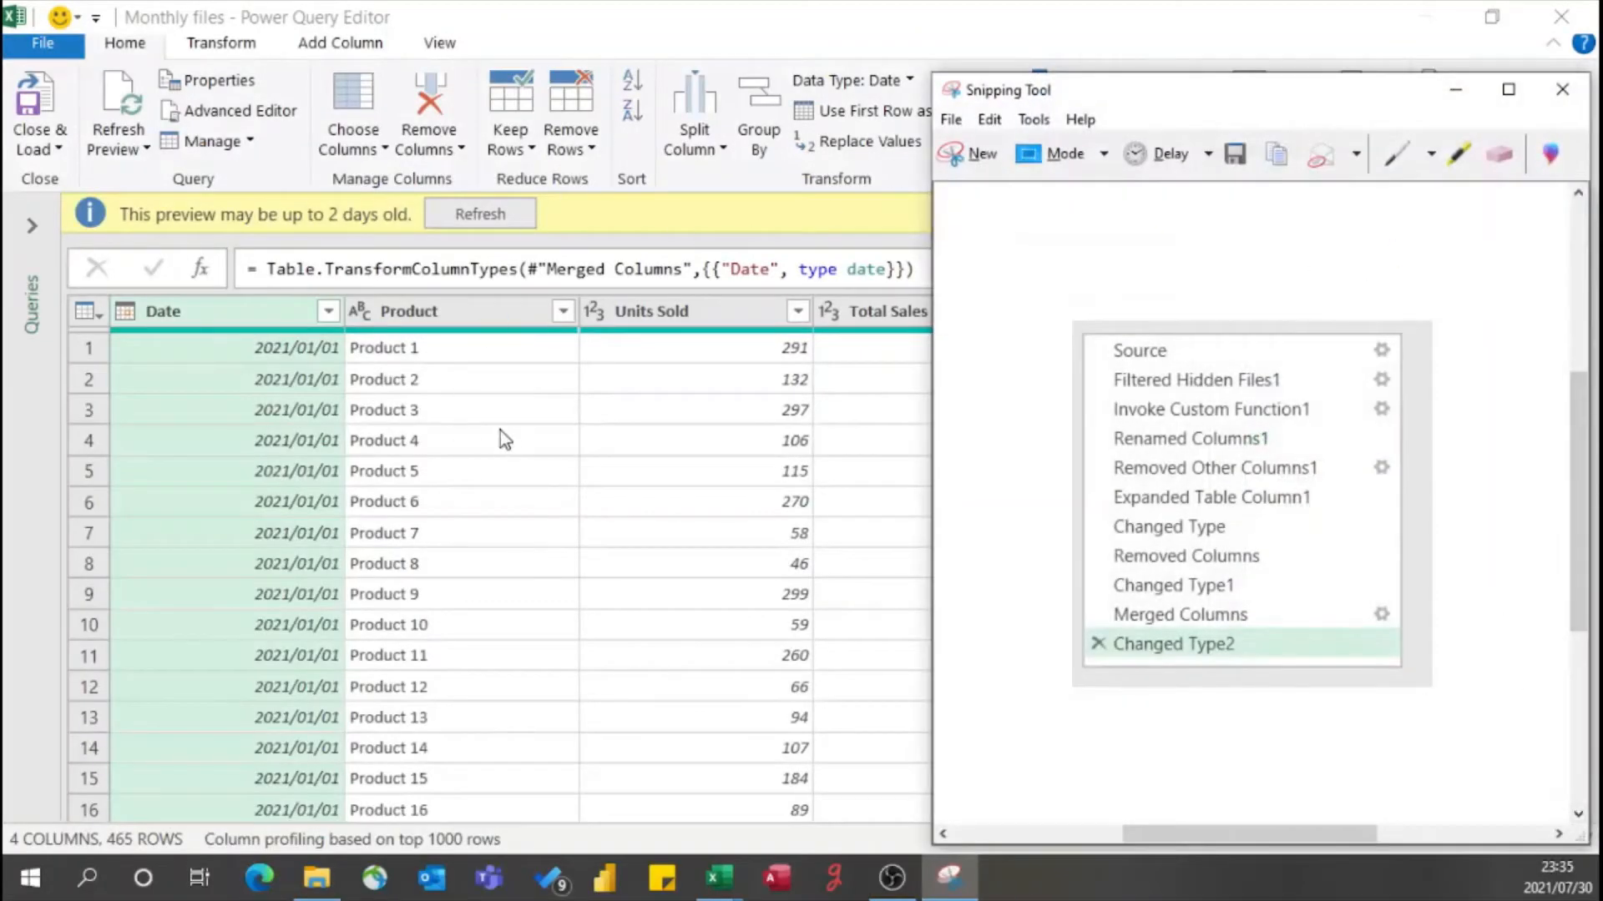
drag(1084, 83, 319, 225)
- Show the Grouped Table query and compare its applied steps with the captured Monthly files steps
click(33, 225)
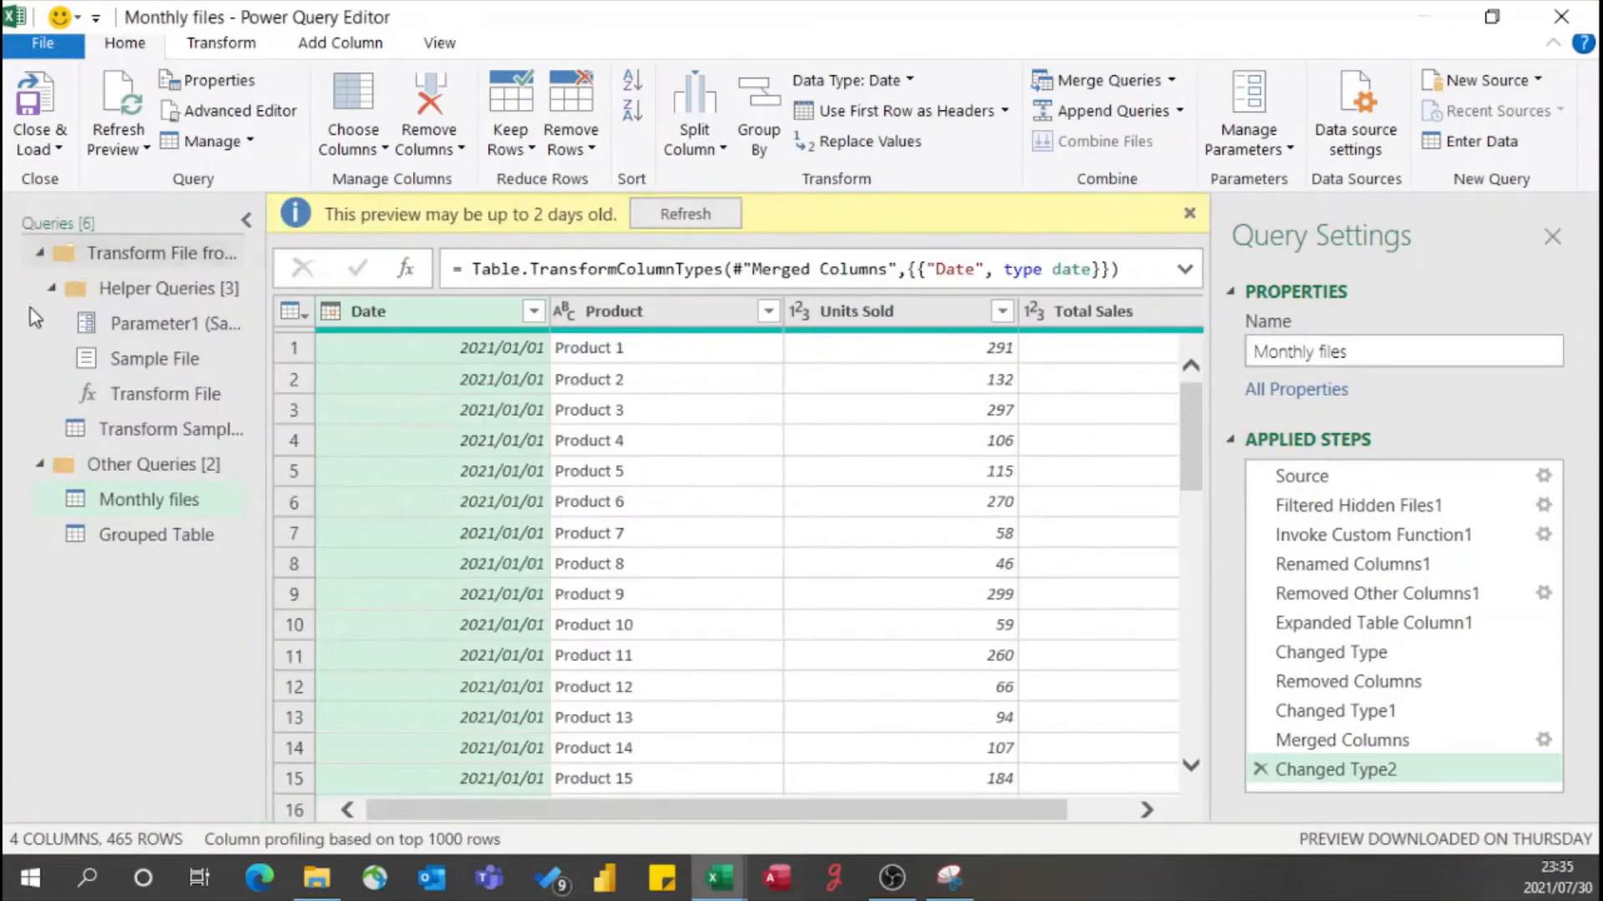
click(161, 544)
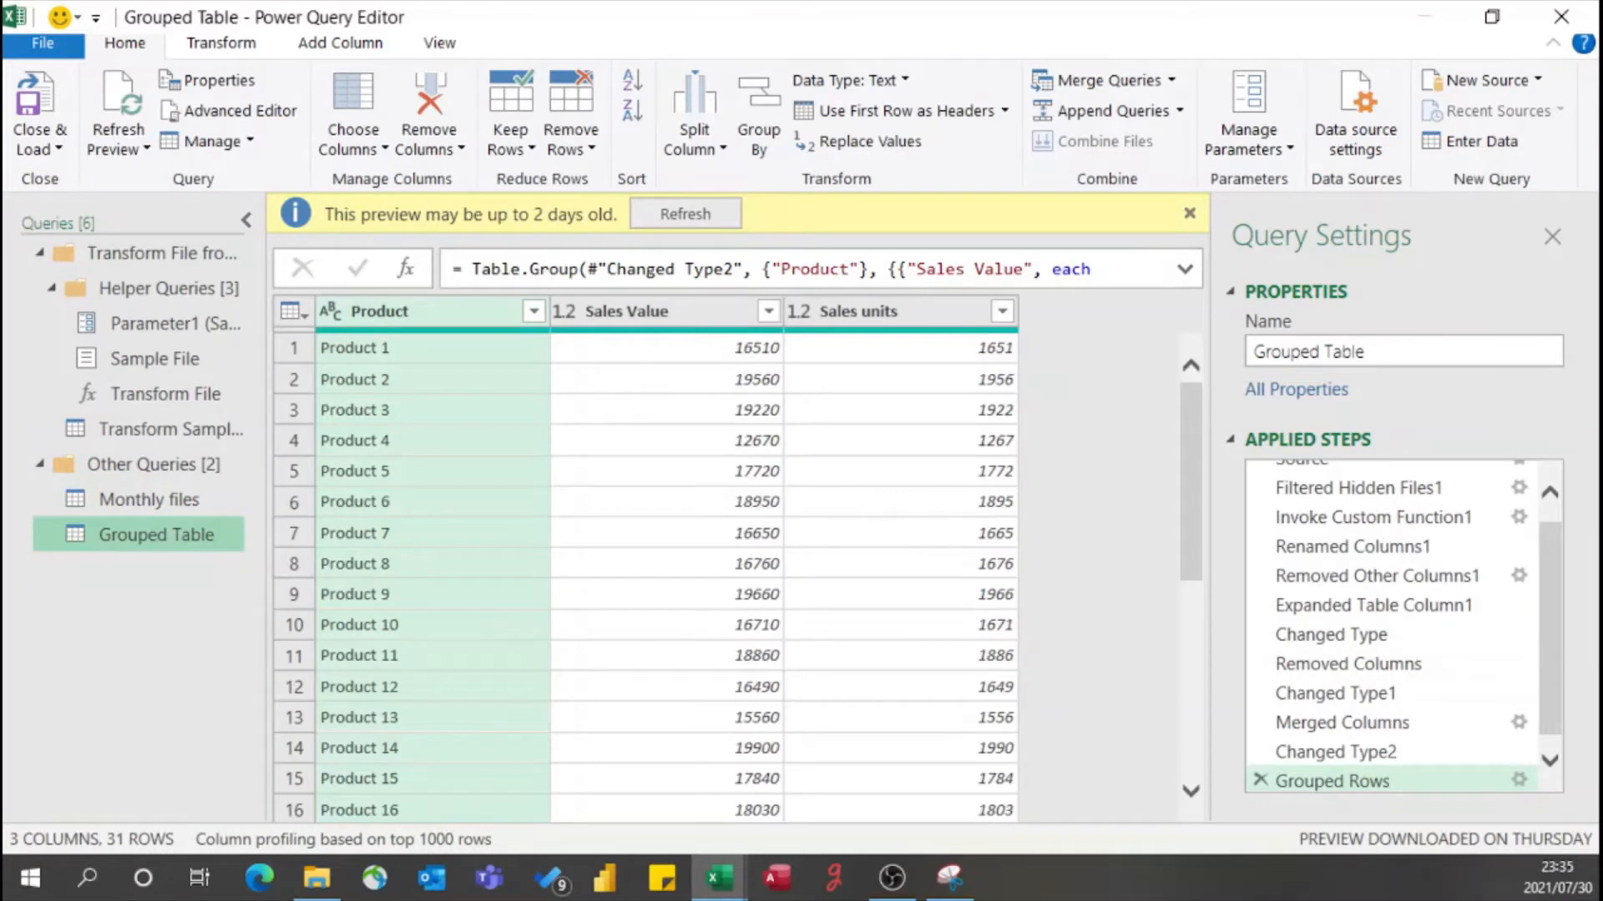
key(alt+Tab)
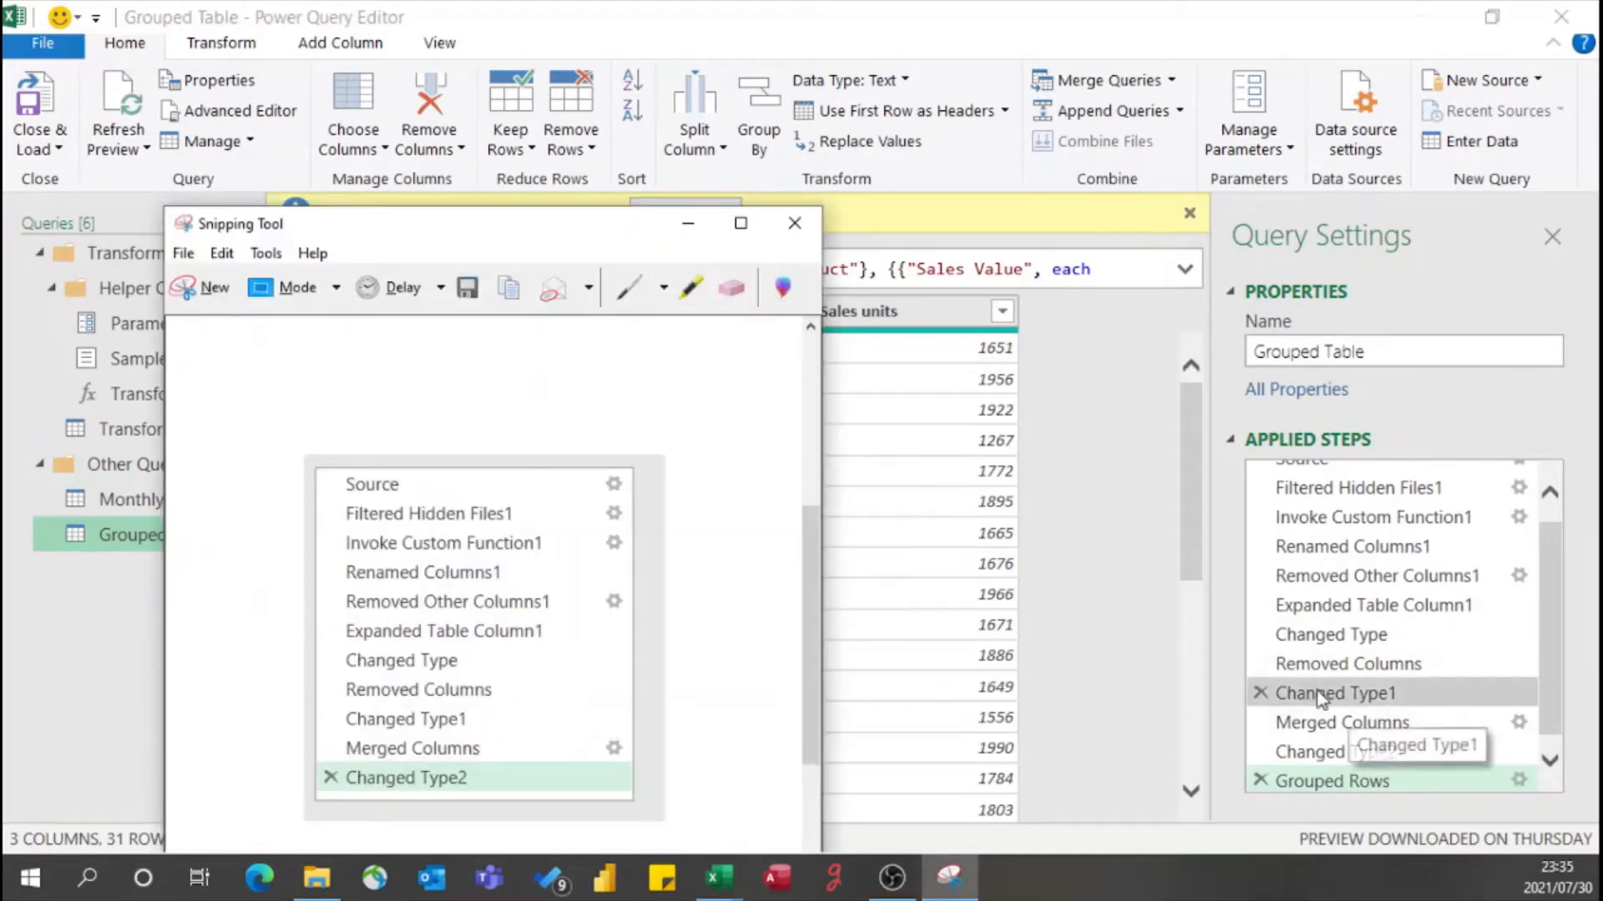
scroll(1419, 534, up, 1)
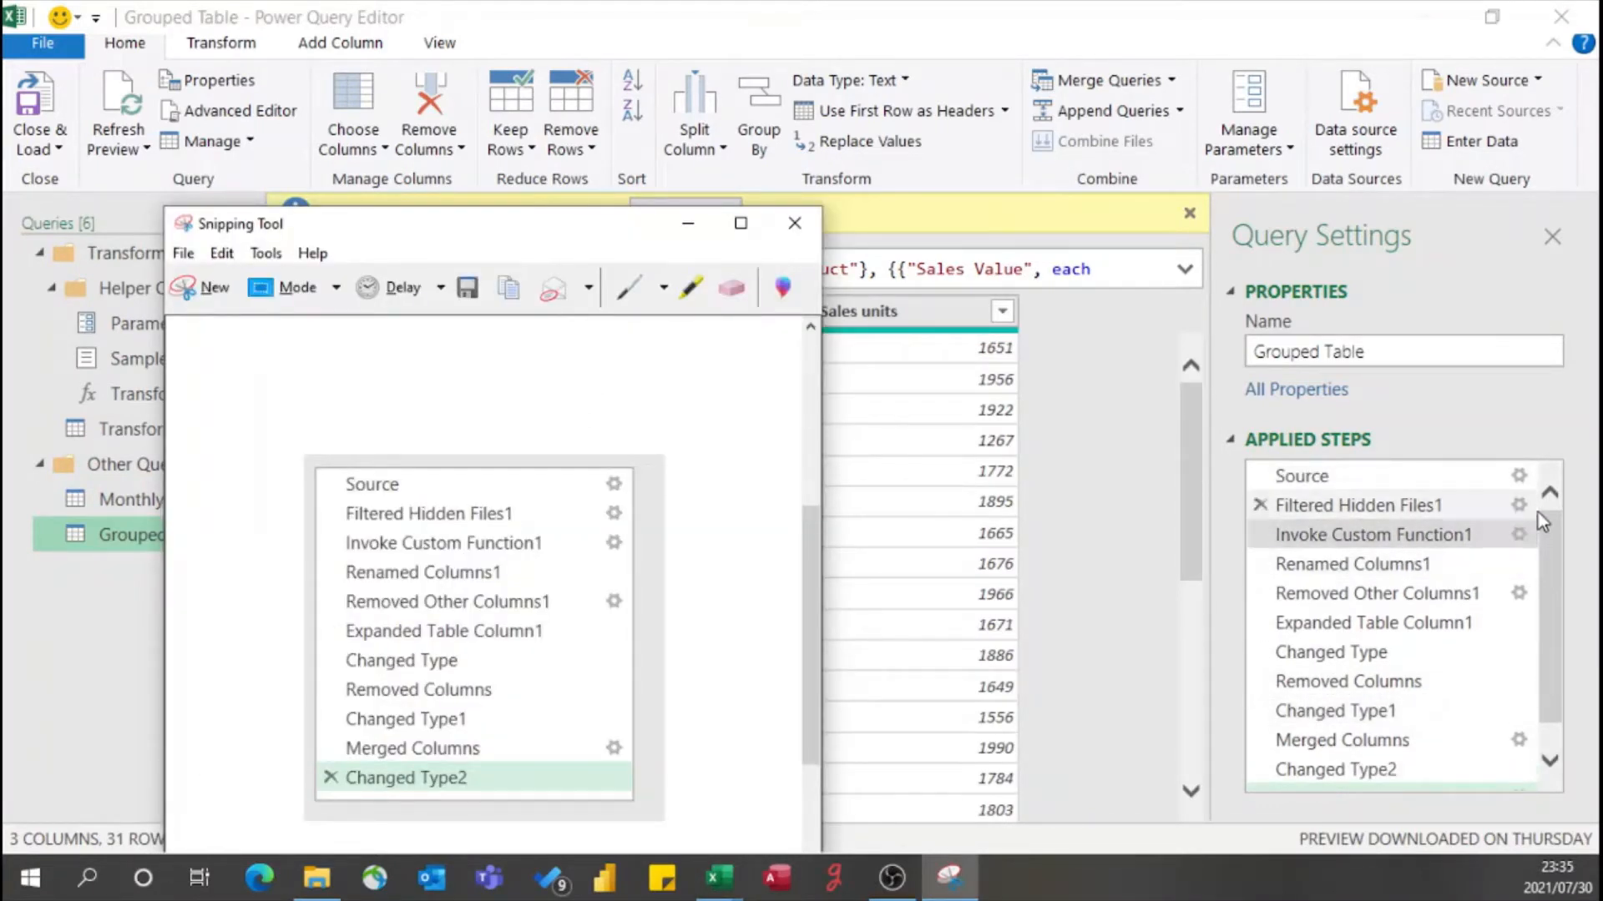
scroll(1537, 601, down, 1)
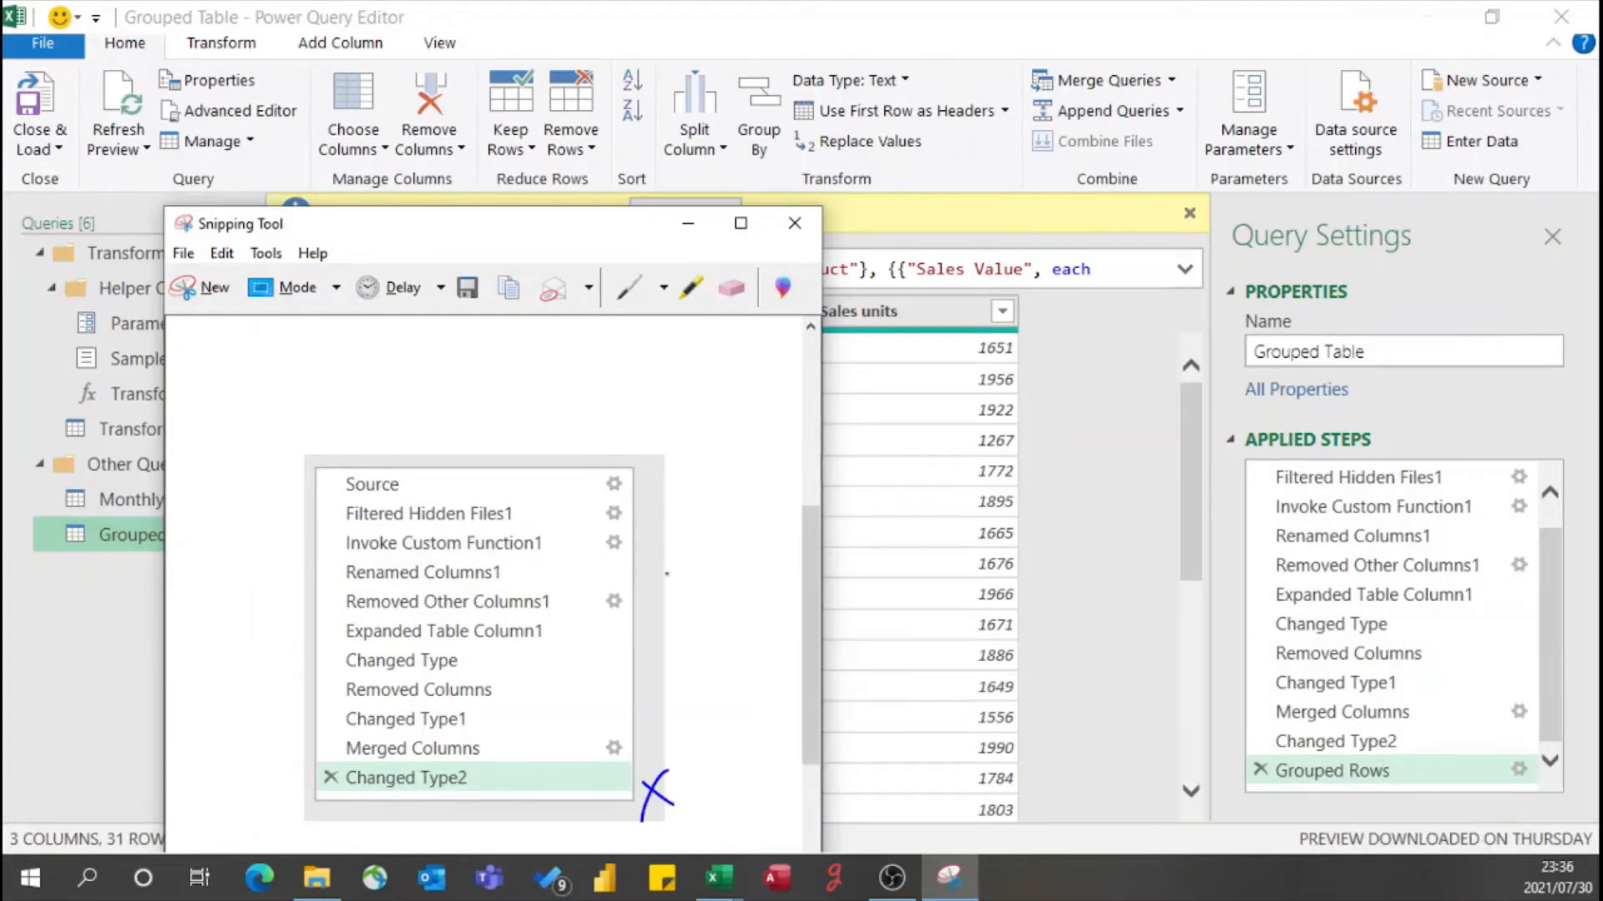
- Mark the whole captured steps list with a freehand bracket, and close the snip without saving it
mouse_move(647, 464)
mouse_down()
mouse_move(695, 634)
mouse_move(689, 790)
mouse_up()
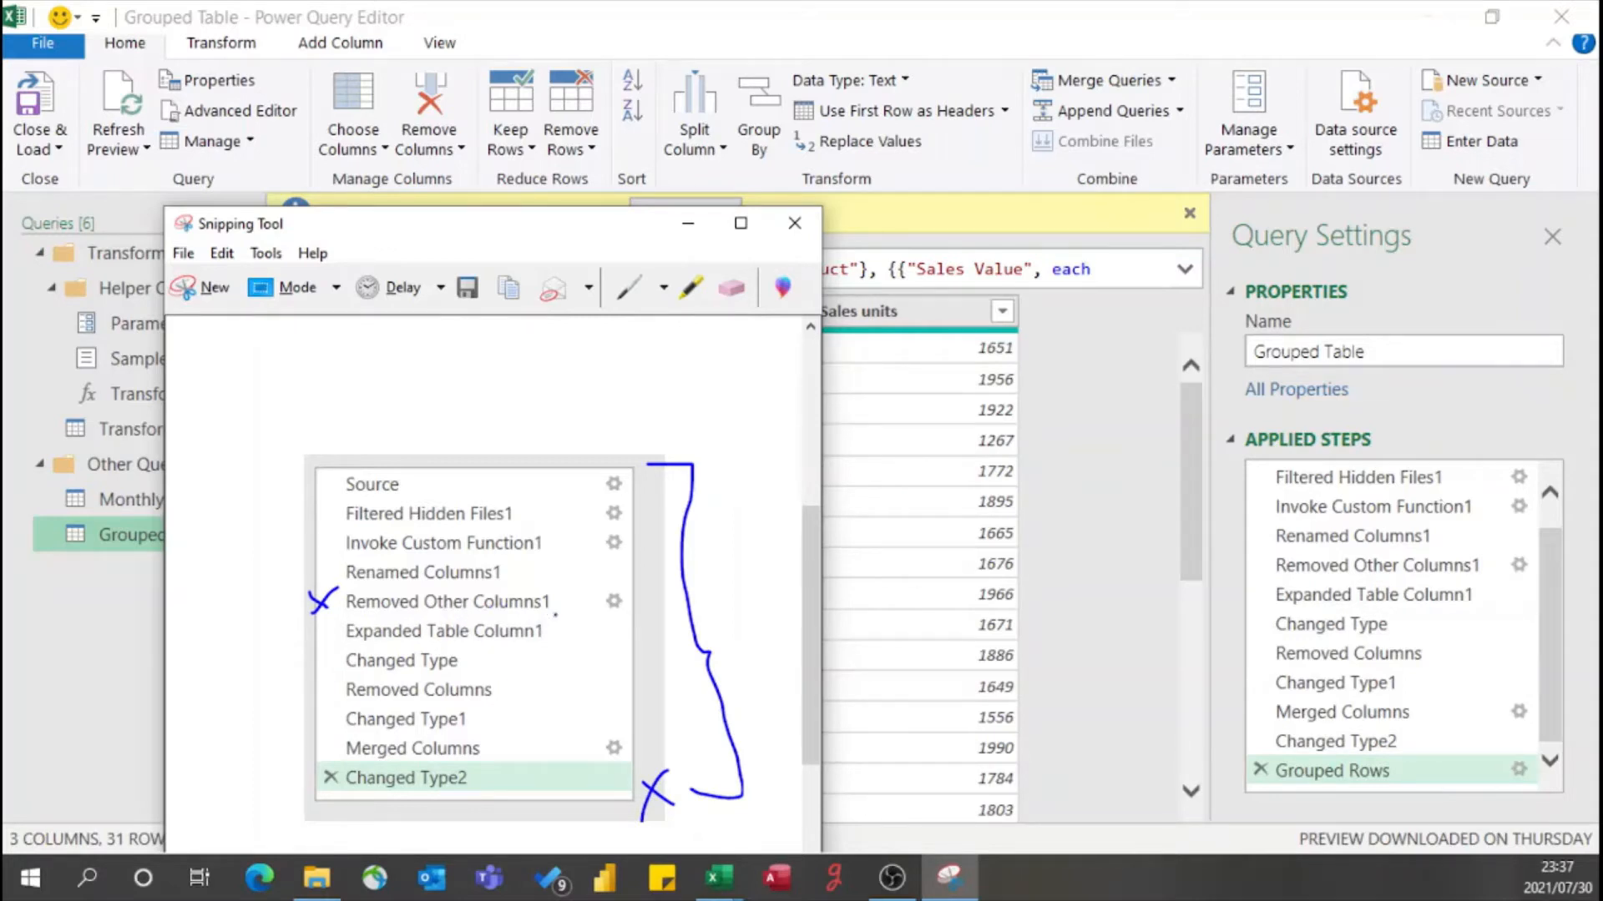
click(795, 223)
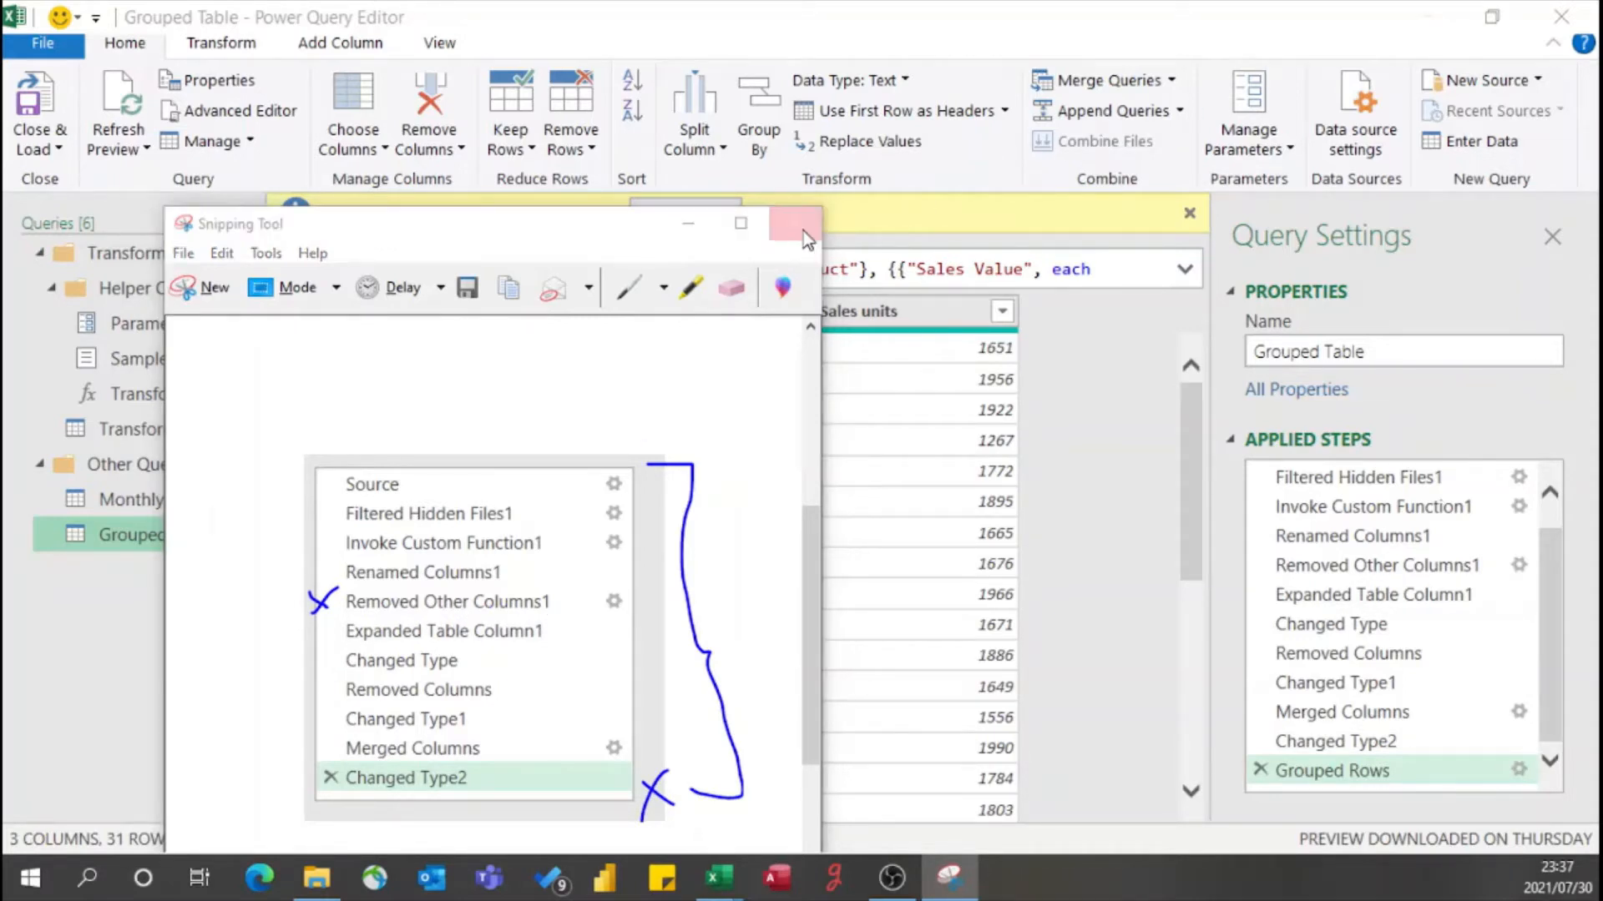
click(618, 622)
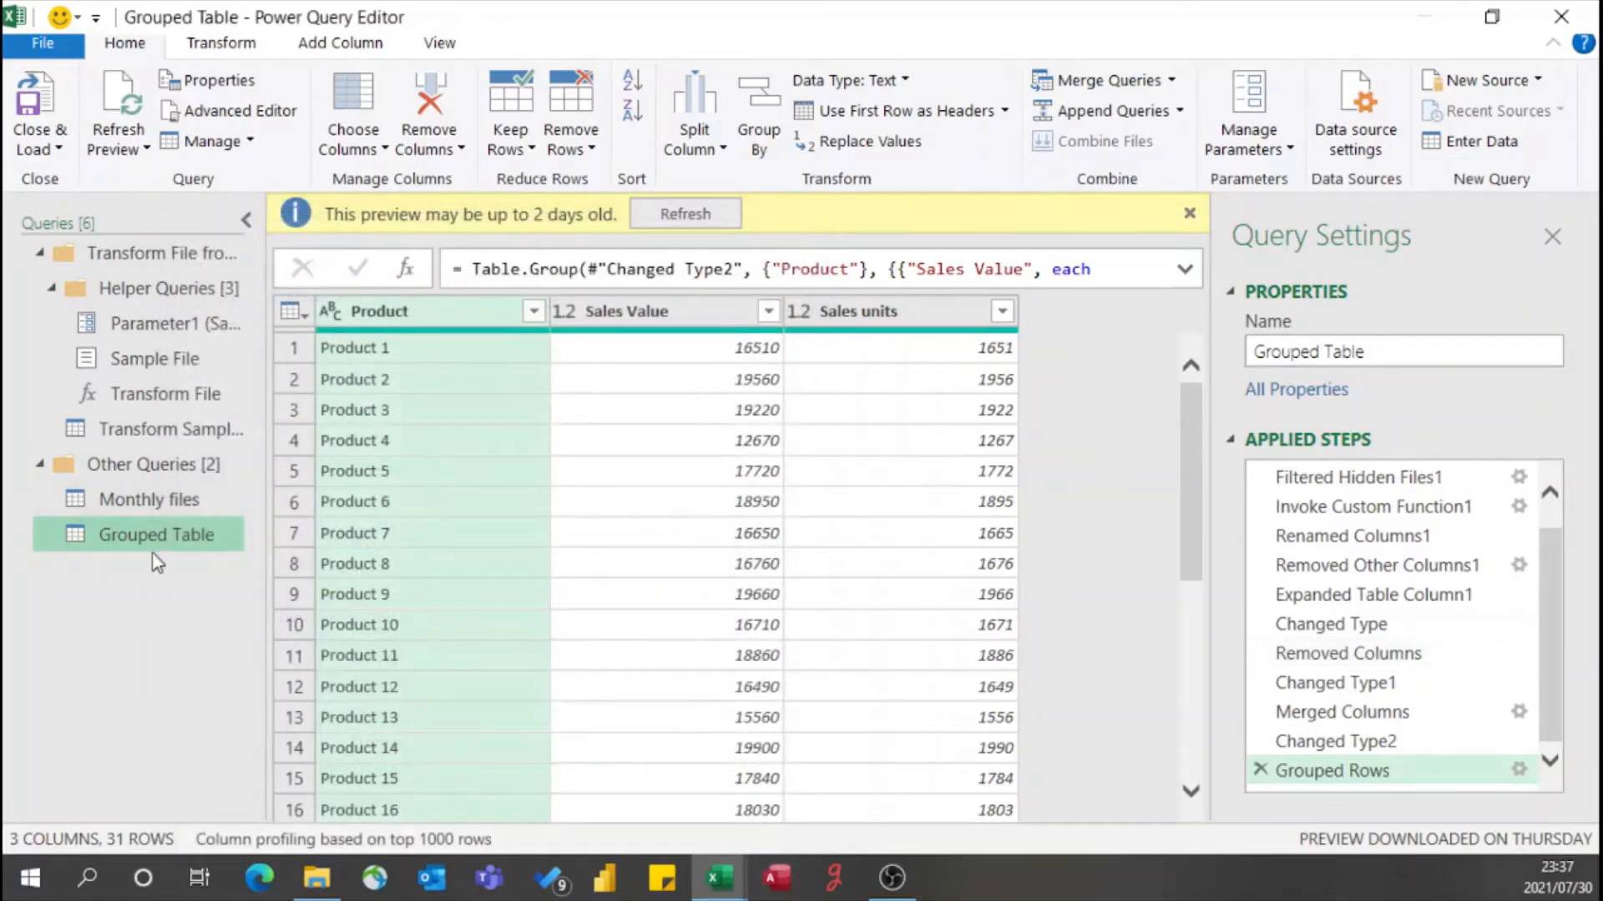
- Delete the Removed Columns step from the Monthly files query
click(161, 505)
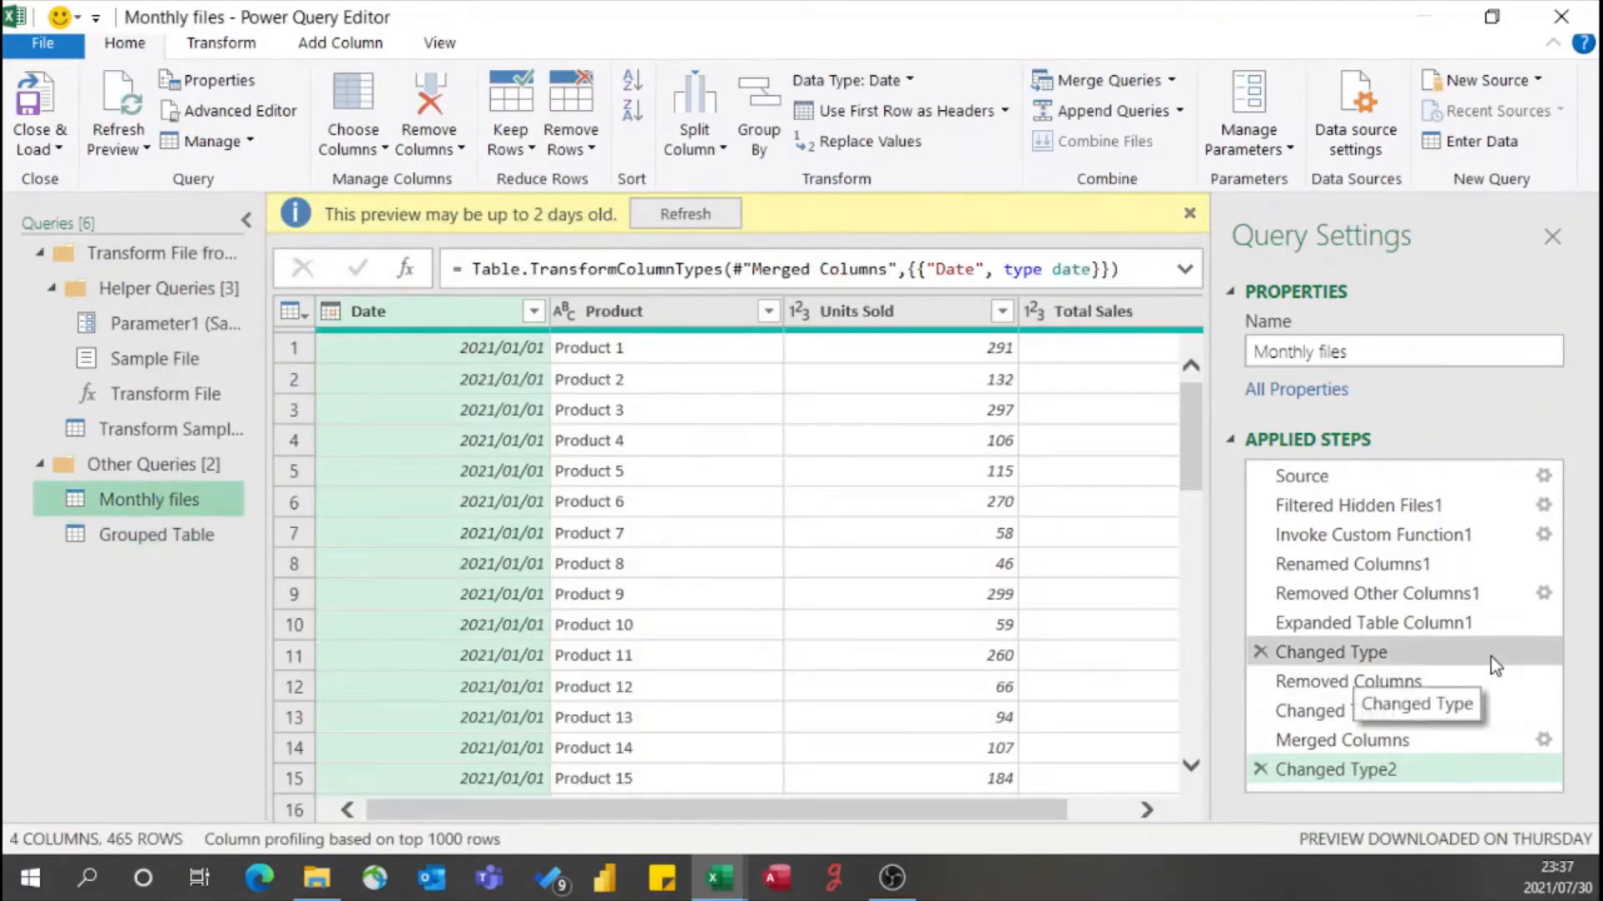
click(1354, 566)
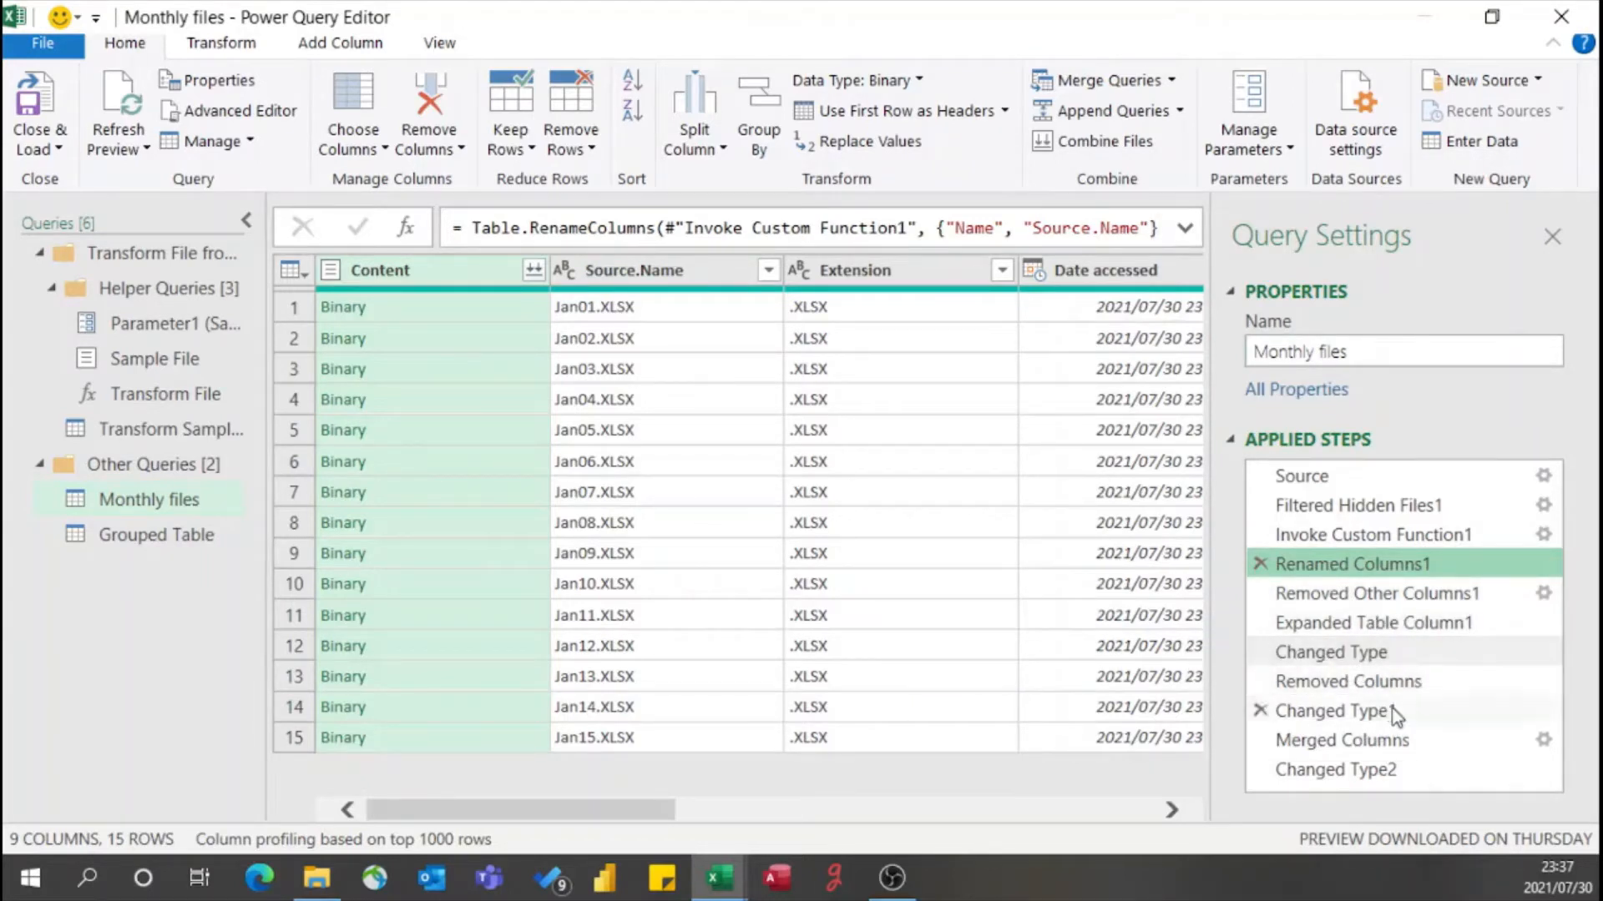
click(1380, 682)
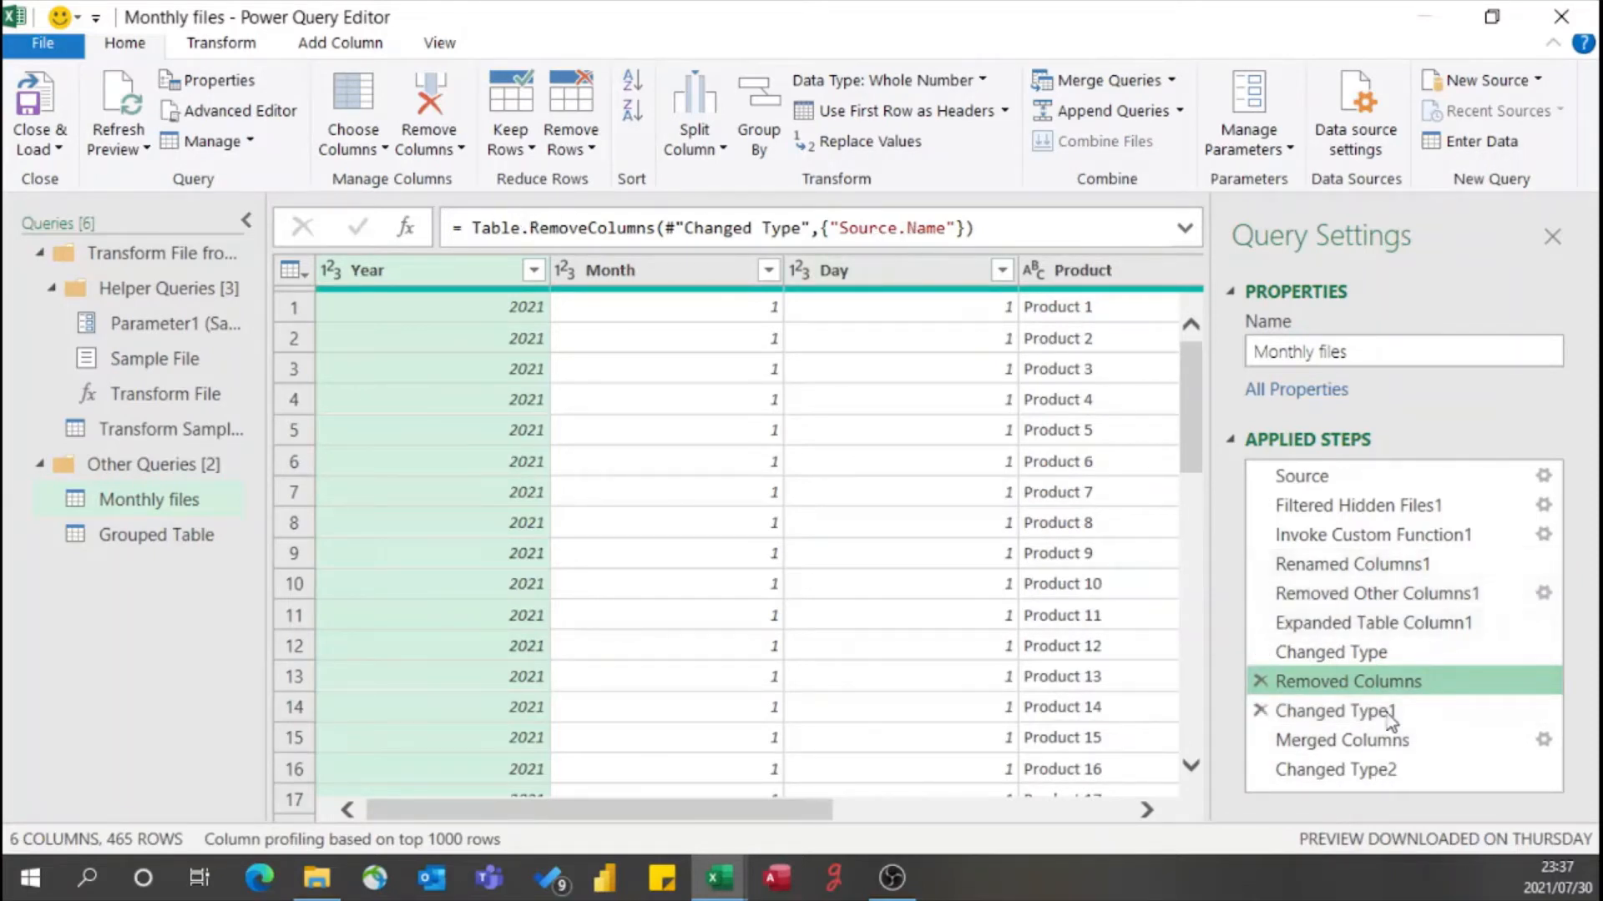
click(1260, 683)
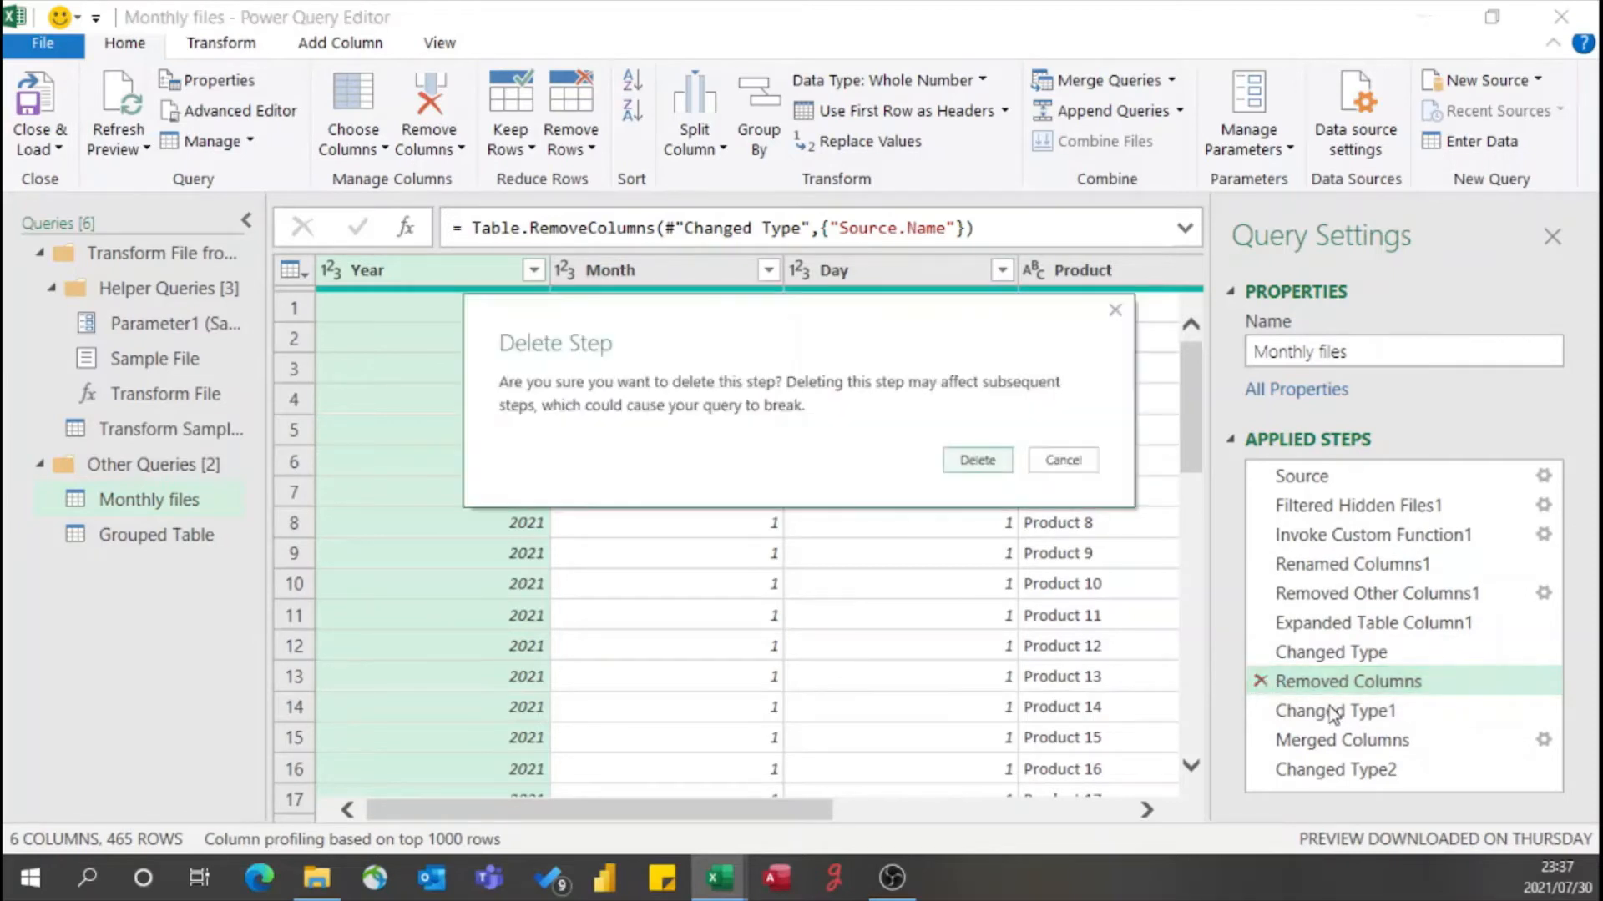
click(975, 460)
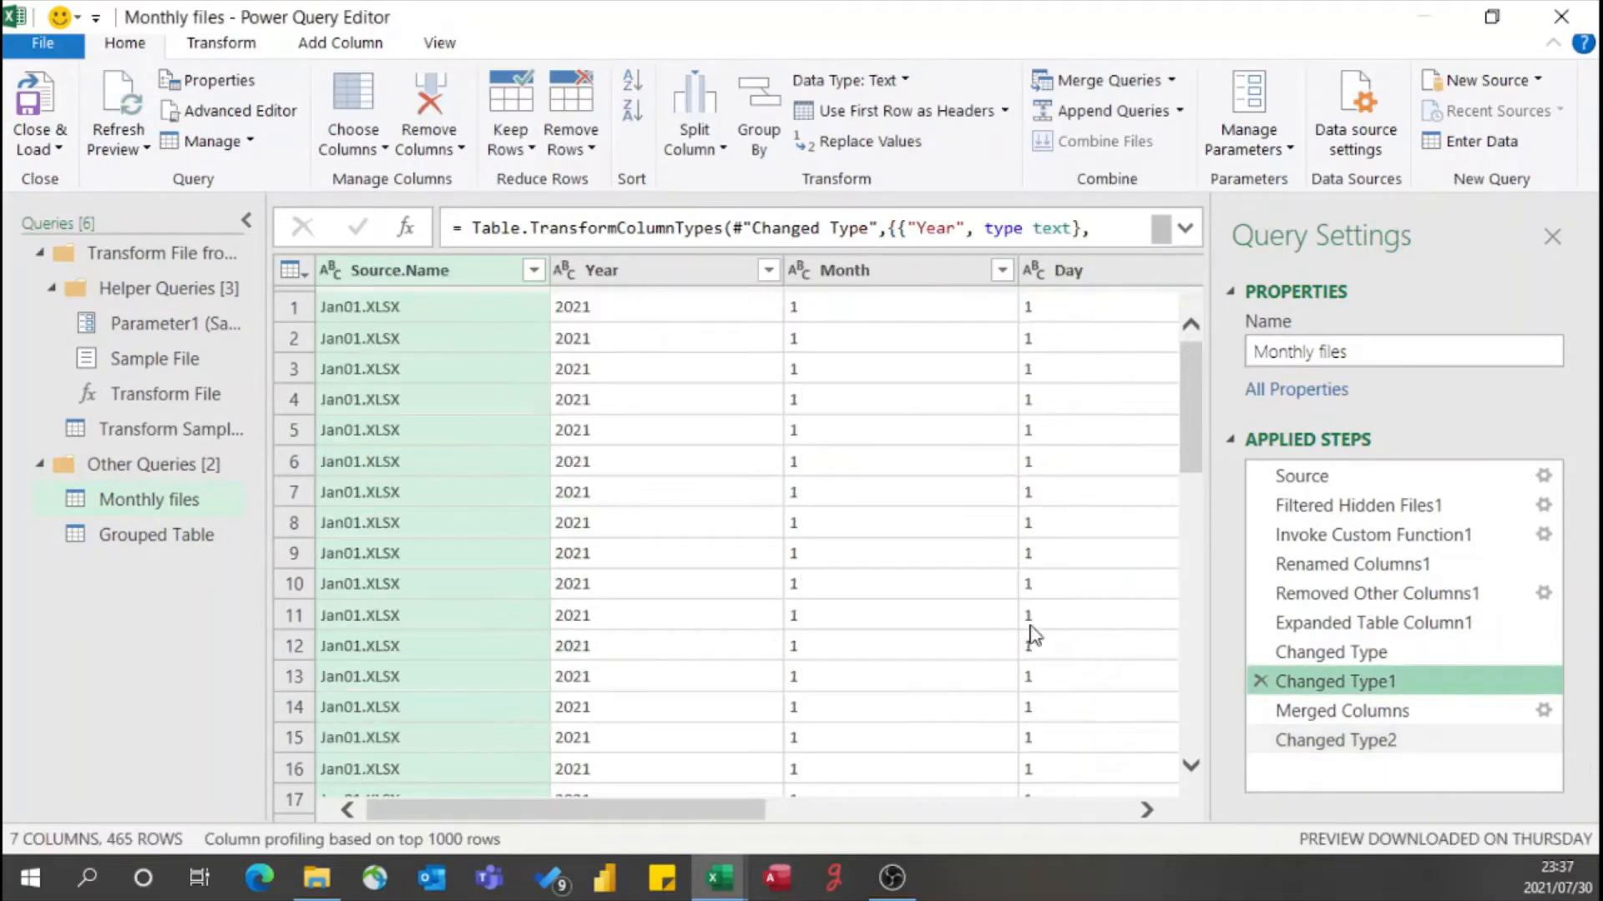
- Inspect the Removed Columns step in the Grouped Table query
click(188, 543)
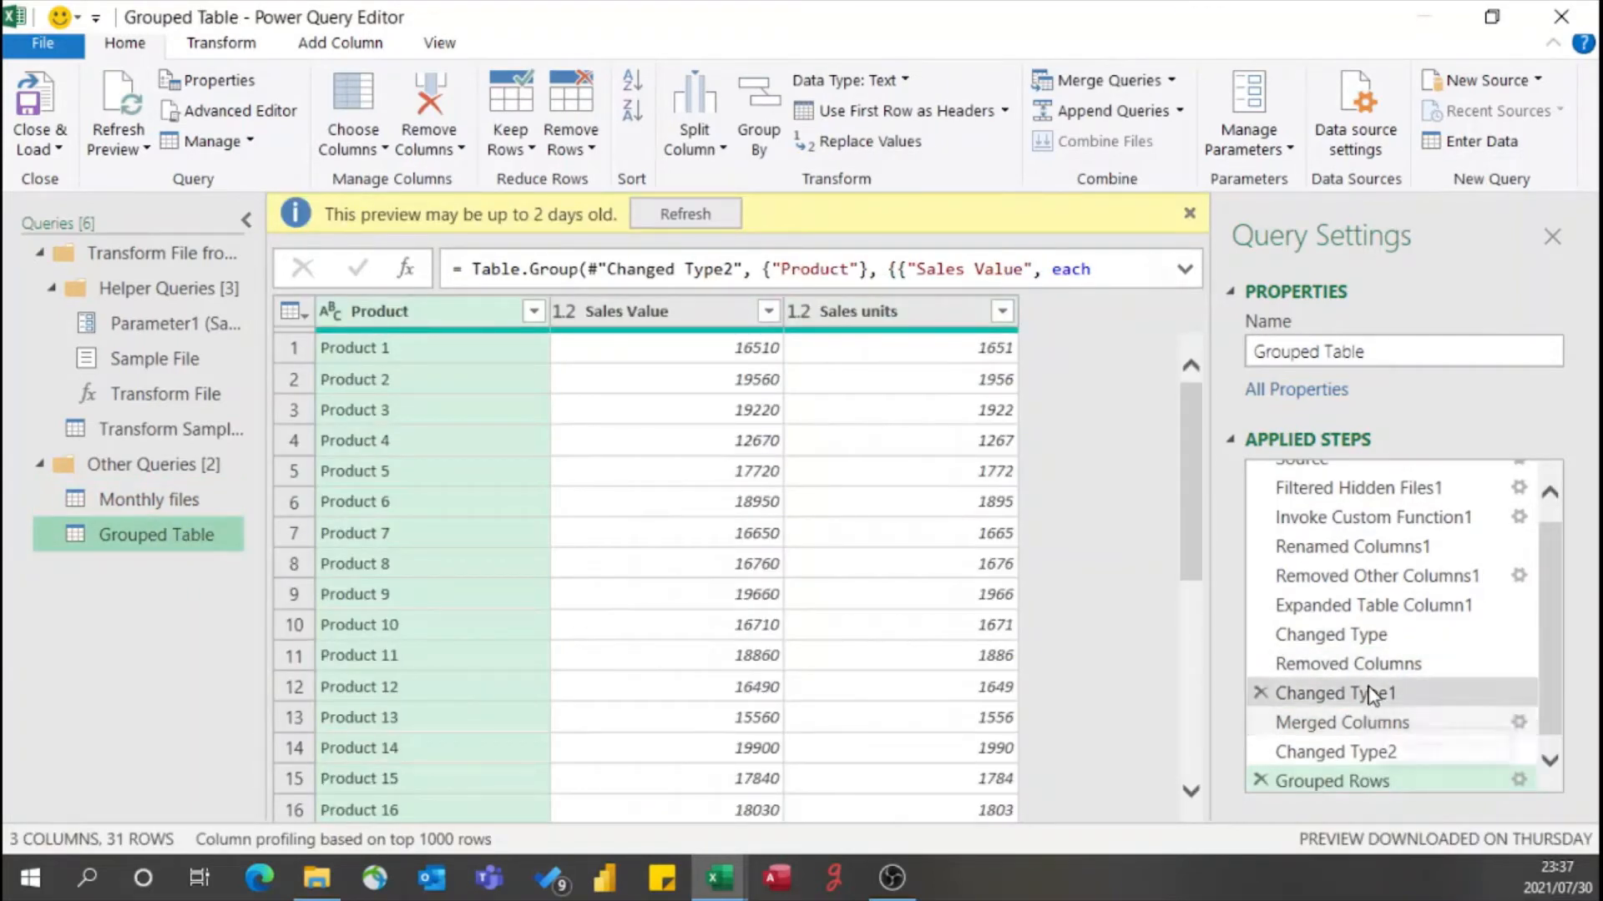
scroll(1365, 697, down, 1)
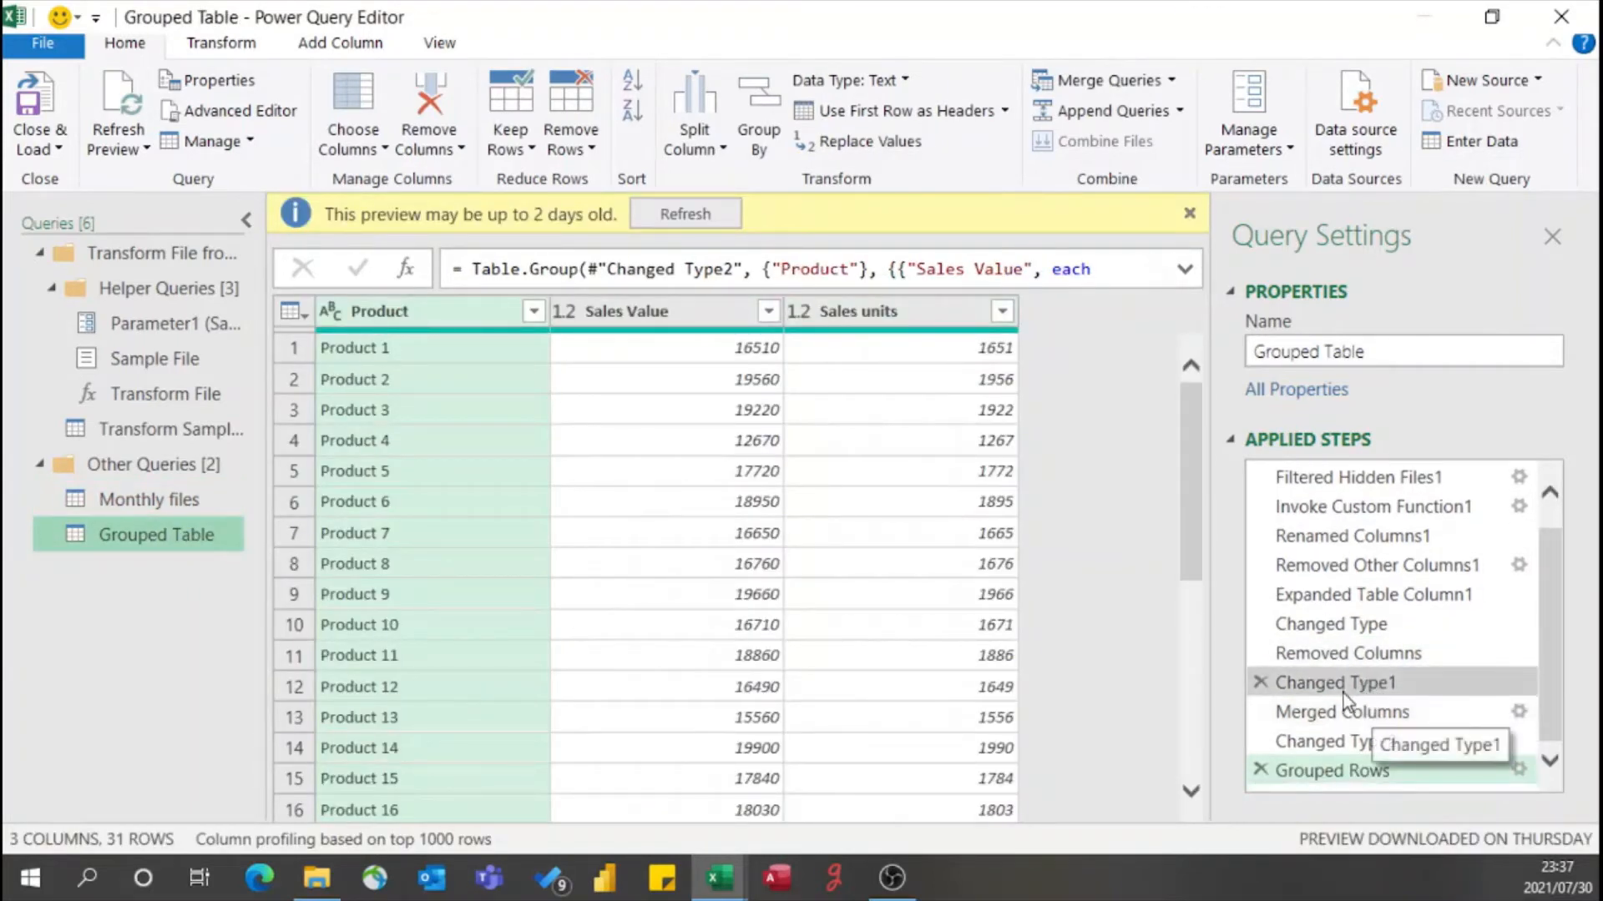
click(1387, 659)
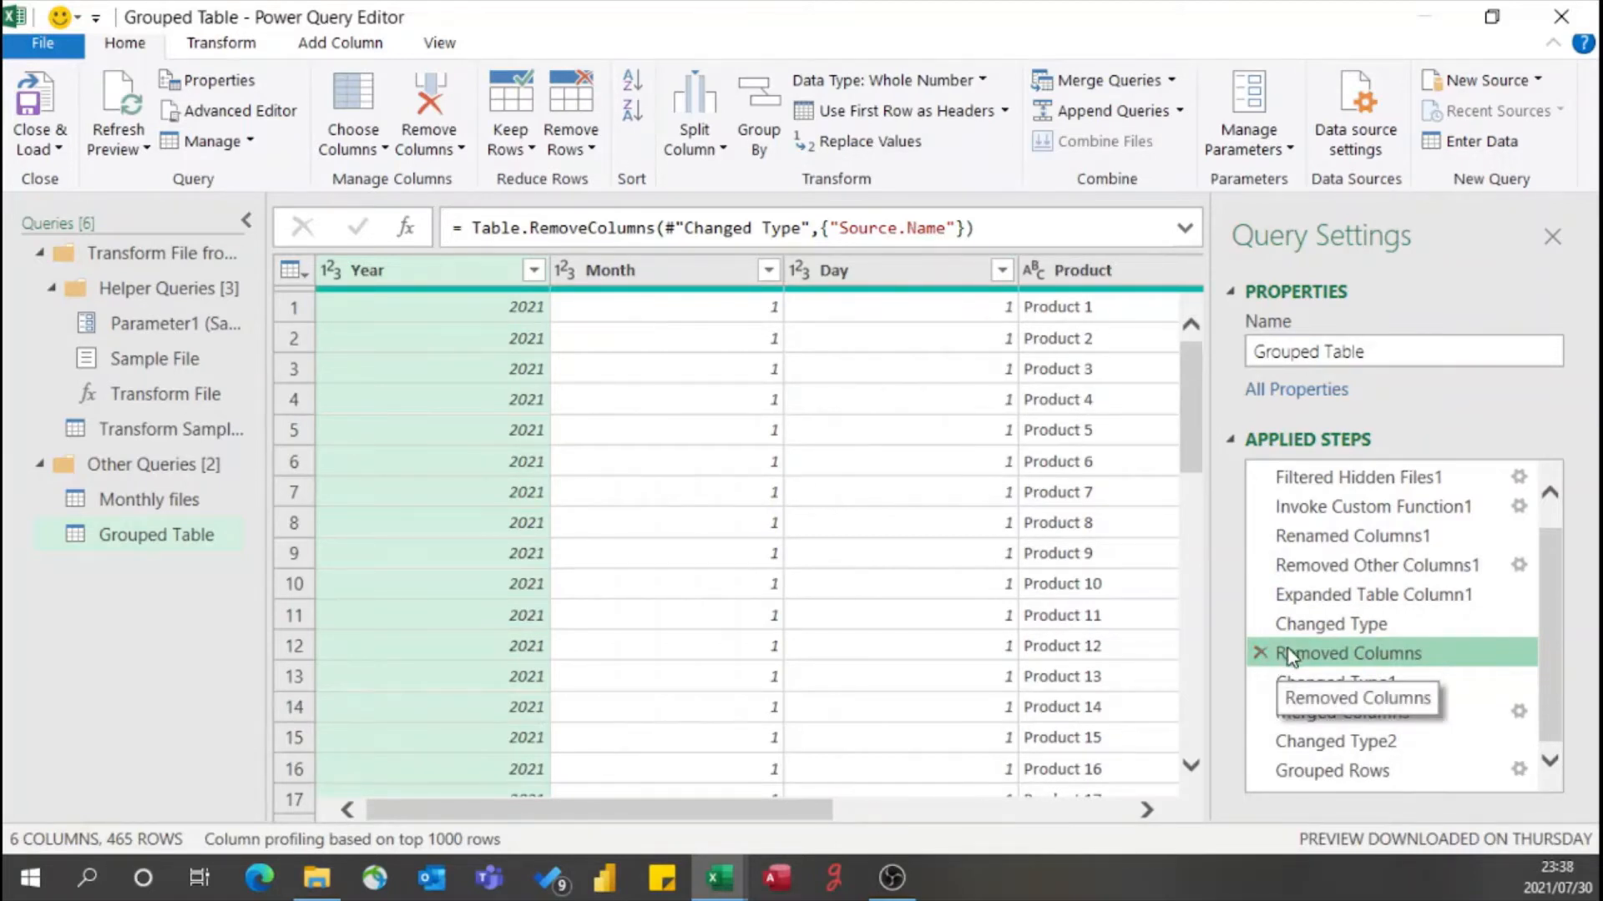
- Return to the Monthly files query and close the Power Query Editor, discarding the changes
click(171, 500)
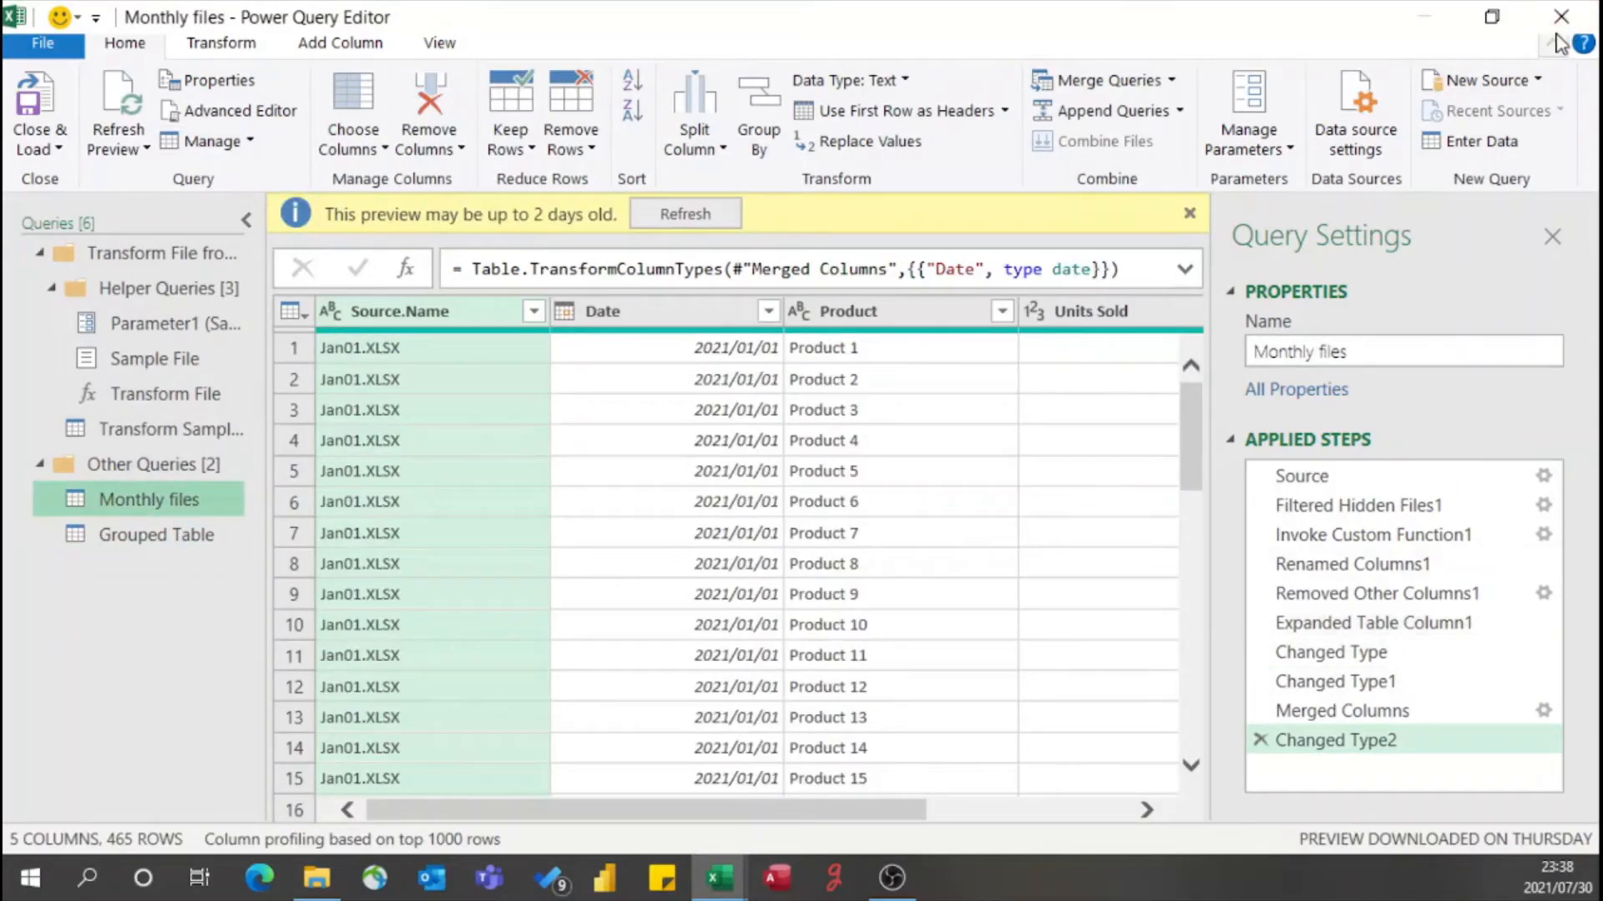
click(1560, 17)
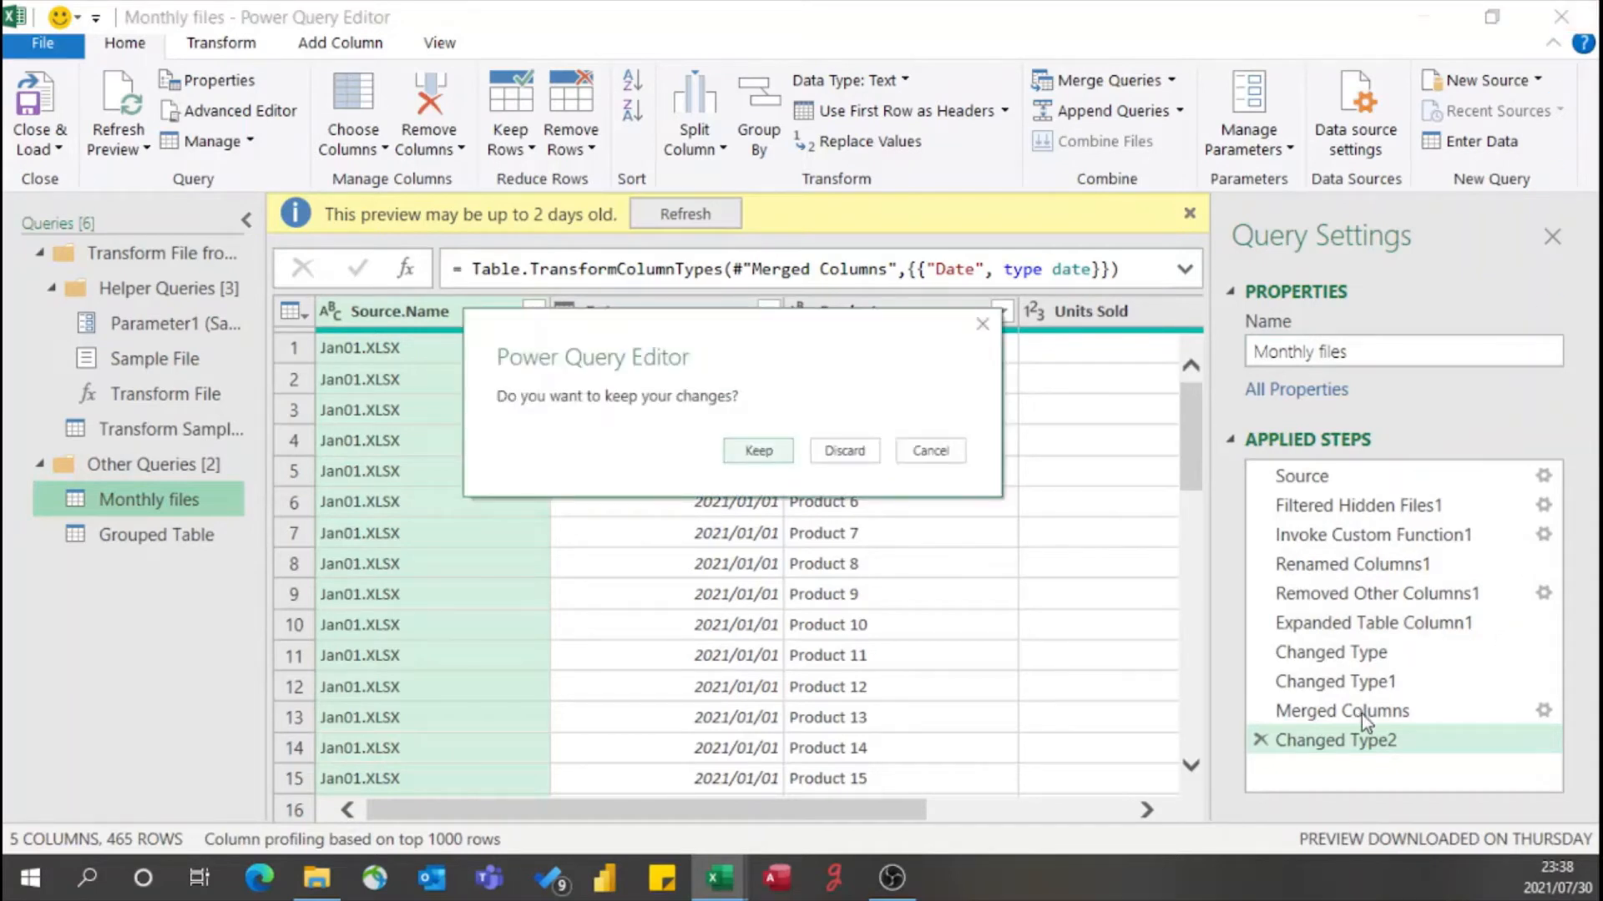
click(860, 456)
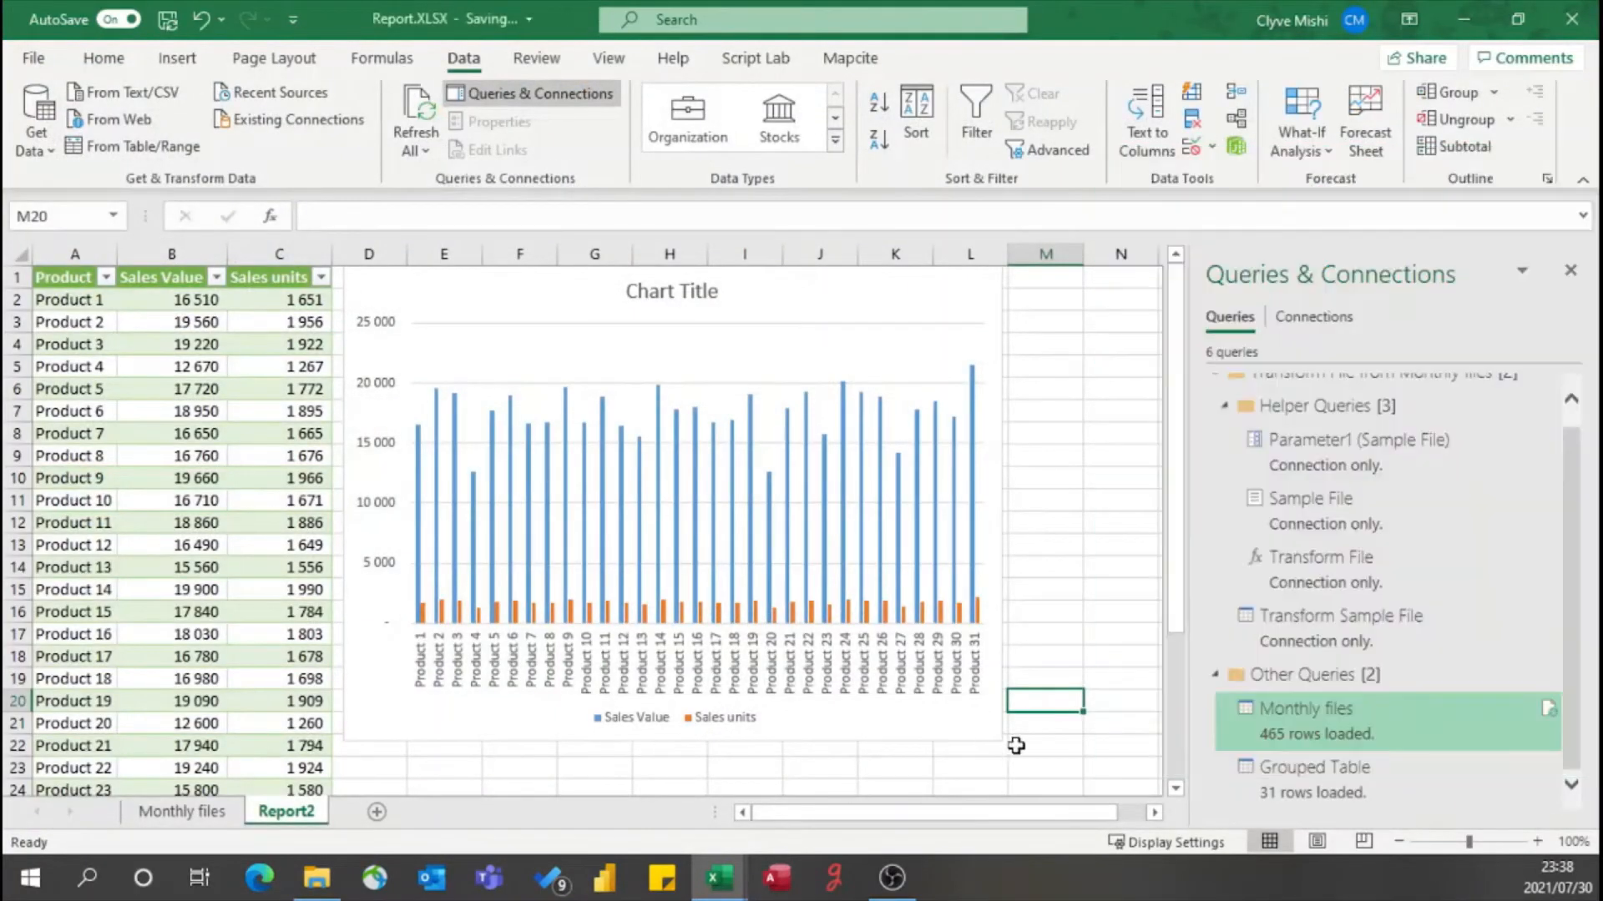
- Switch to a blank whiteboard and sketch a red box labelled Q1 near its upper-left corner
right_click(1264, 734)
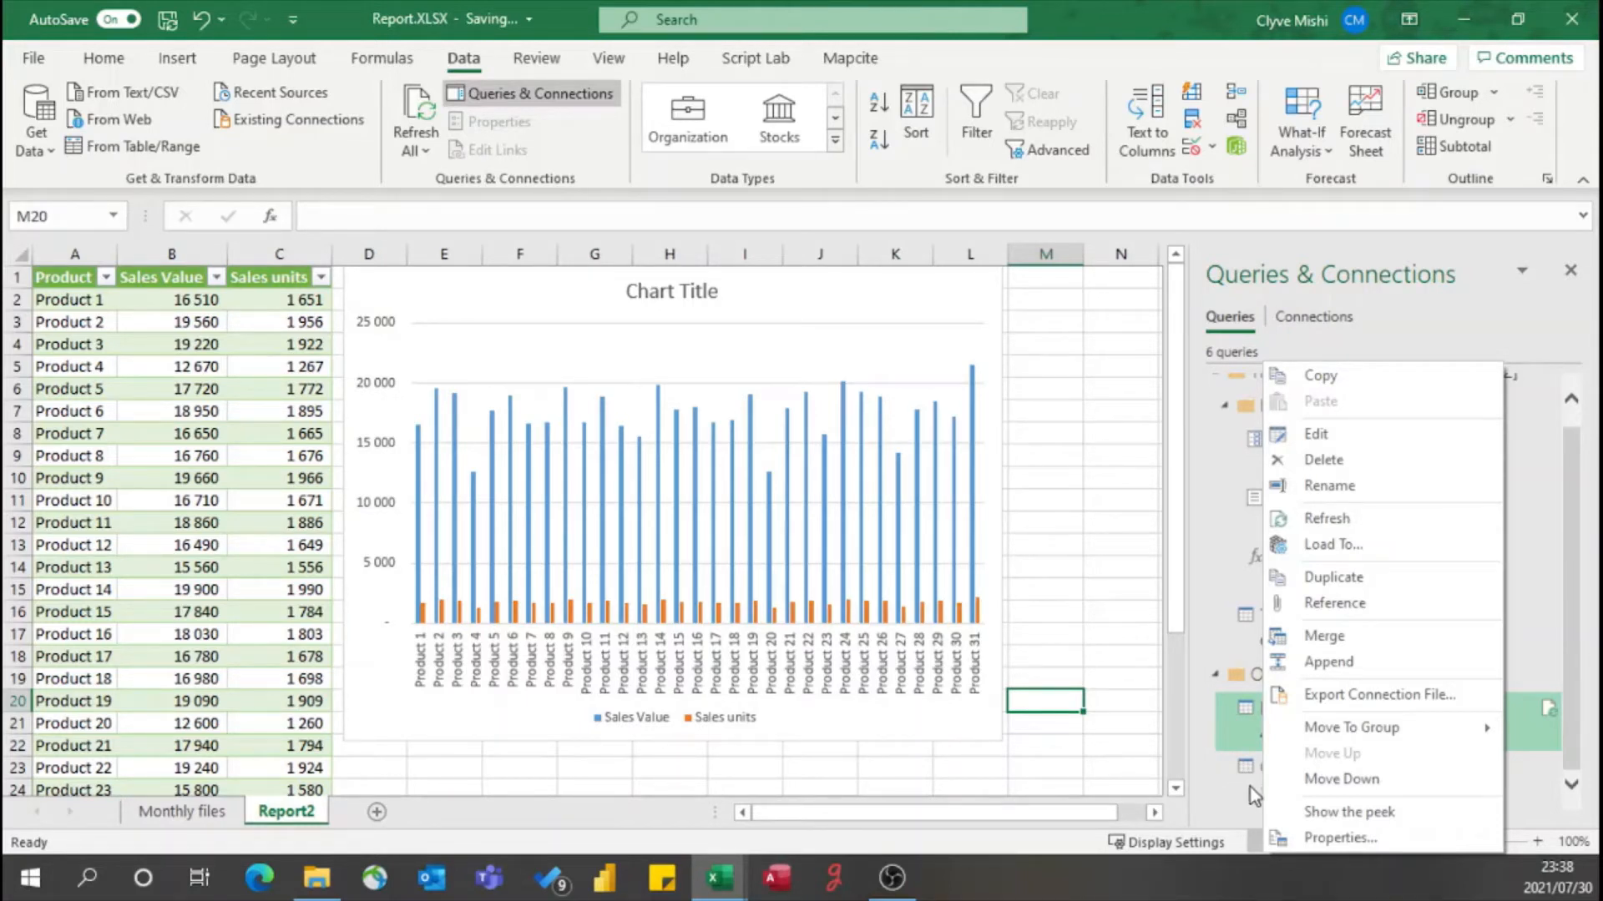
key(ctrl+alt+g)
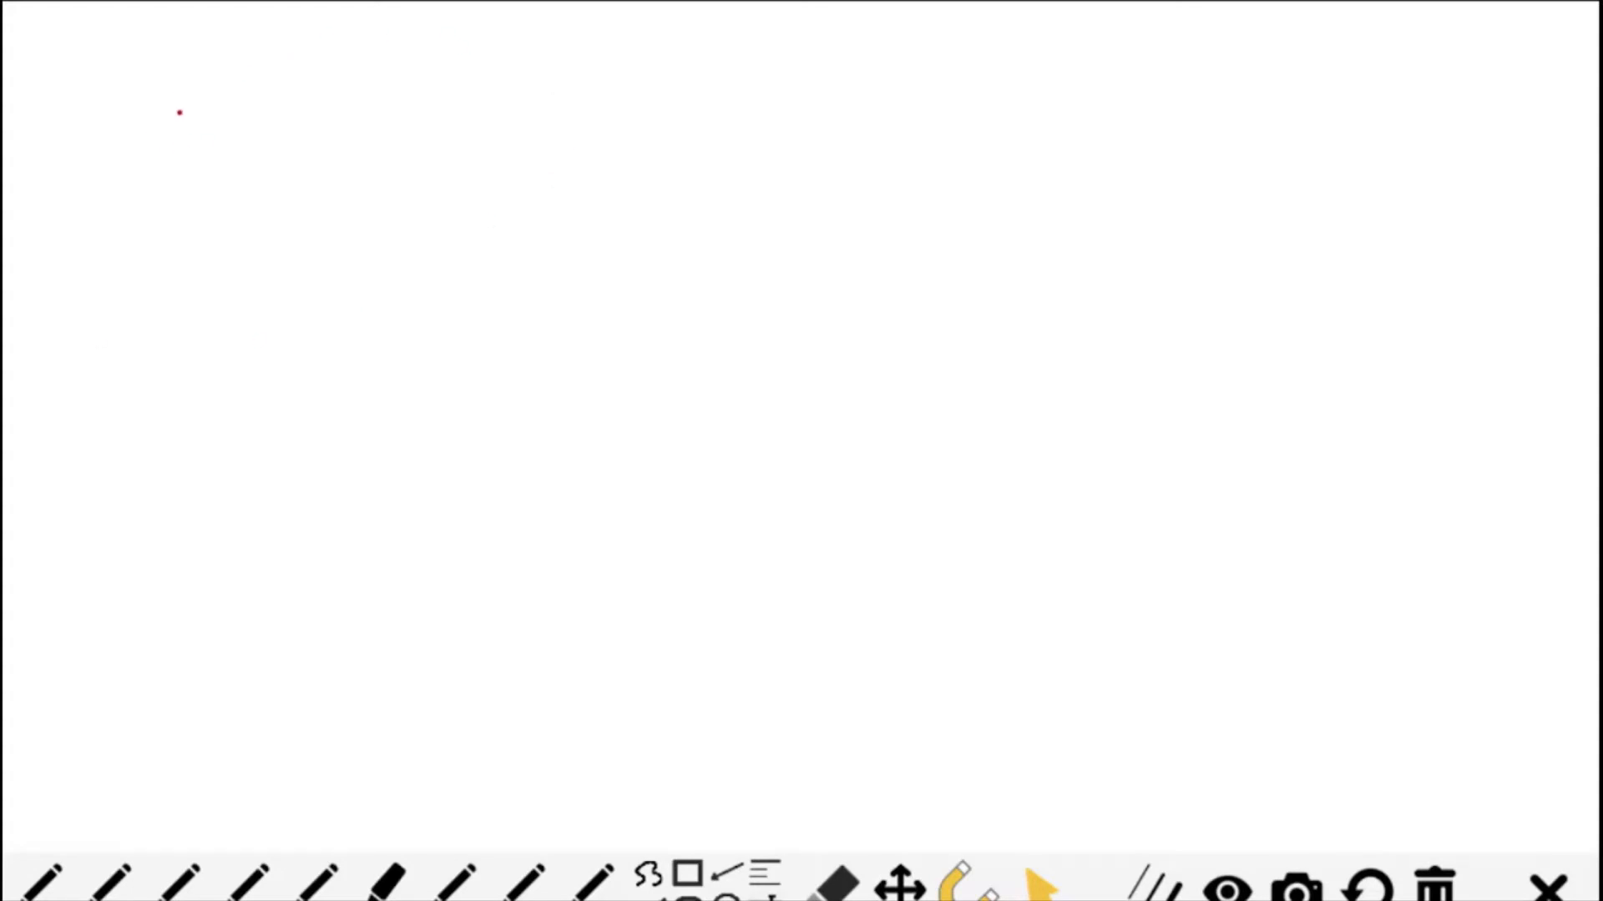
drag(166, 67, 150, 185)
mouse_move(169, 63)
mouse_down()
mouse_move(572, 229)
mouse_move(161, 254)
mouse_up()
drag(155, 197, 155, 245)
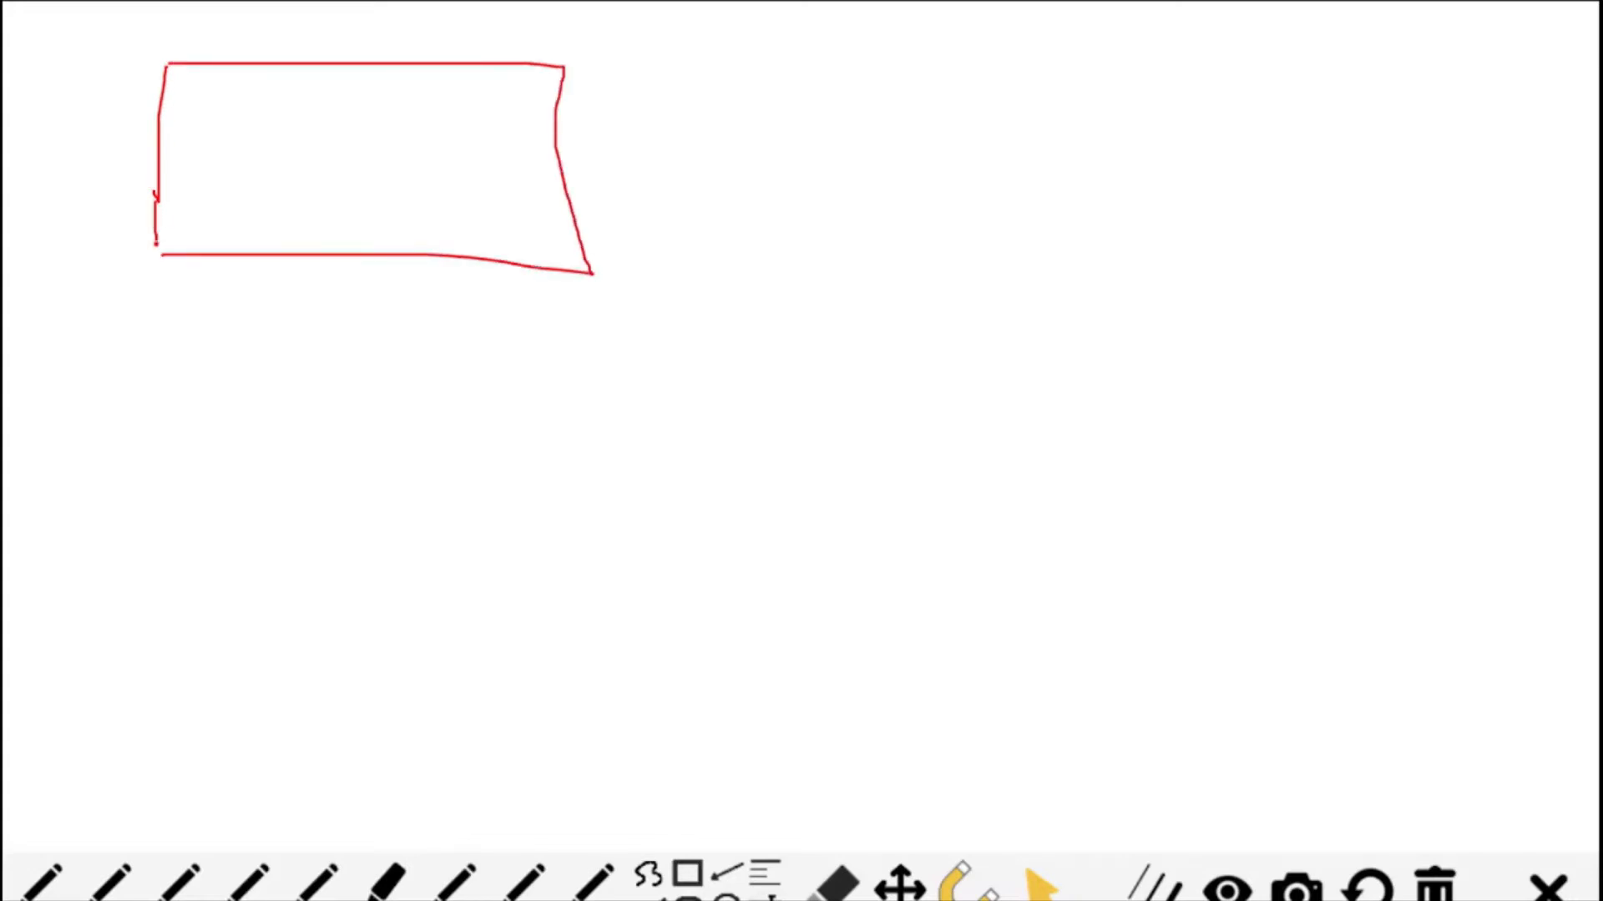
mouse_move(289, 162)
mouse_down()
mouse_move(292, 133)
mouse_move(326, 167)
mouse_move(282, 134)
mouse_up()
mouse_move(286, 186)
mouse_down()
mouse_move(283, 227)
mouse_move(386, 200)
mouse_up()
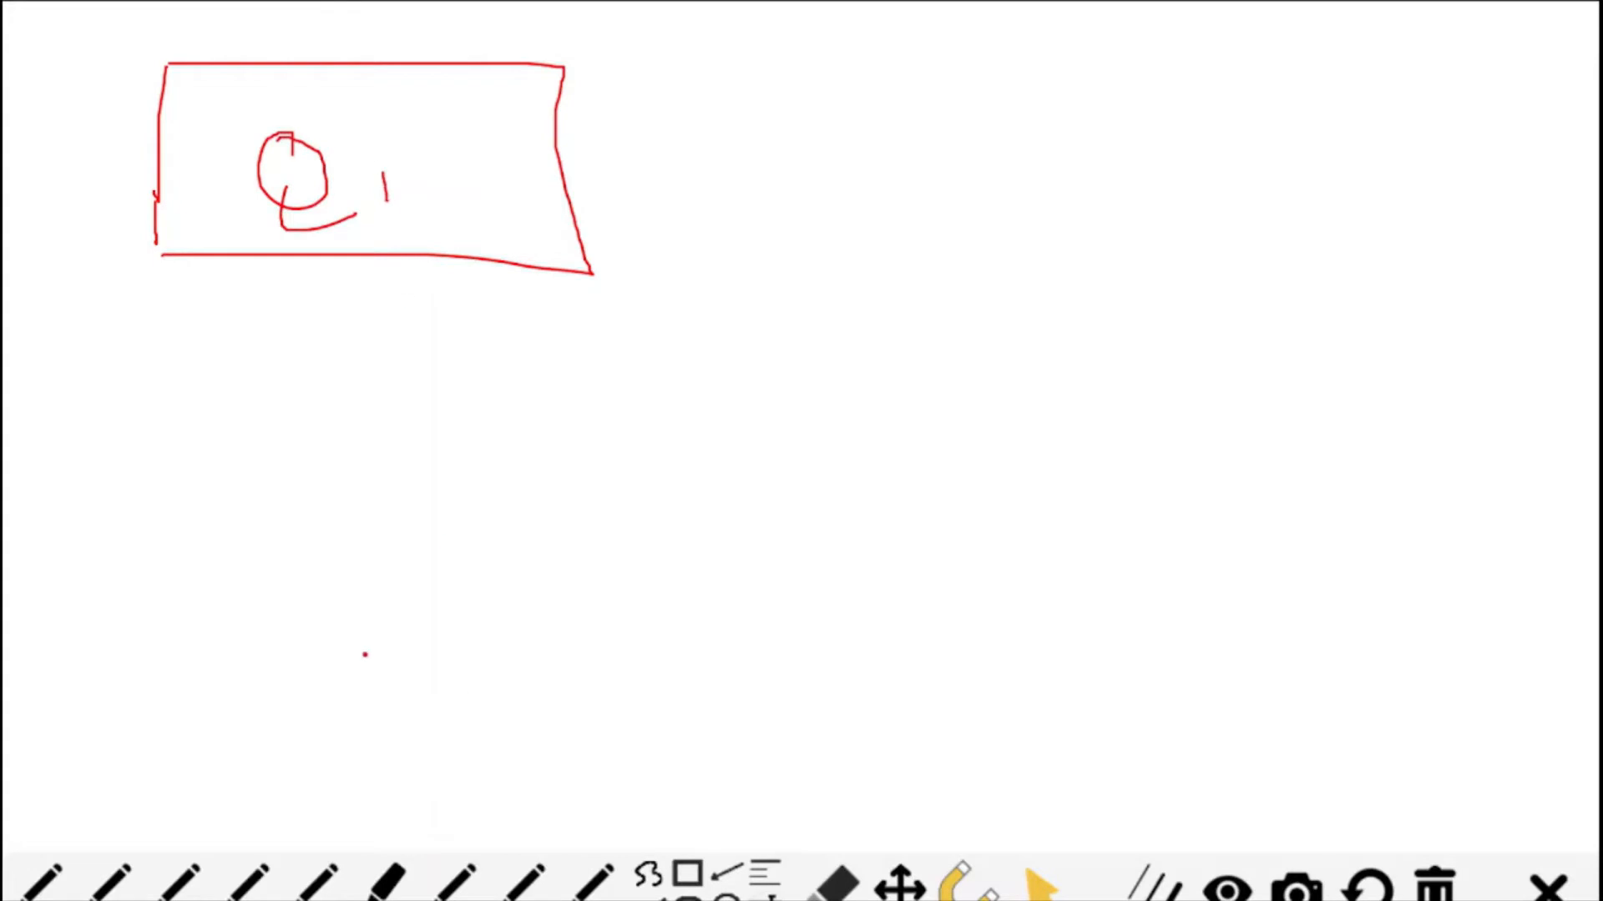
- Sketch a red box labelled Q2 below the Q1 box
drag(255, 544, 262, 652)
mouse_move(254, 513)
mouse_down()
mouse_move(661, 499)
mouse_move(593, 676)
mouse_move(317, 677)
mouse_up()
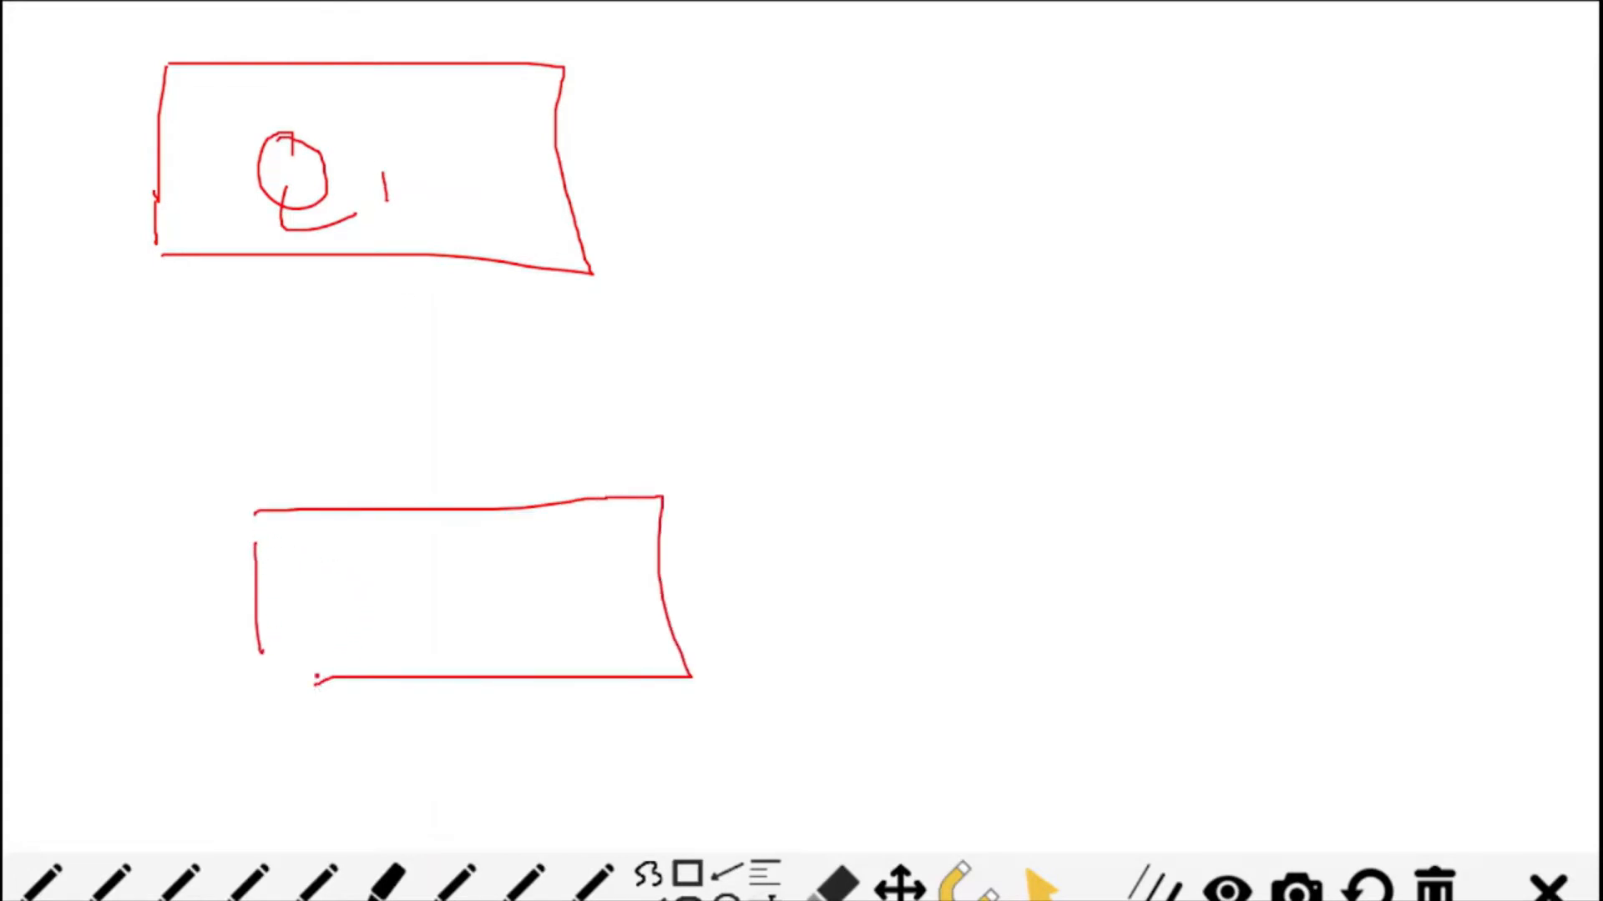
mouse_move(408, 558)
mouse_down()
mouse_move(391, 555)
mouse_move(406, 556)
mouse_up()
mouse_move(390, 619)
mouse_down()
mouse_move(390, 655)
mouse_move(496, 647)
mouse_up()
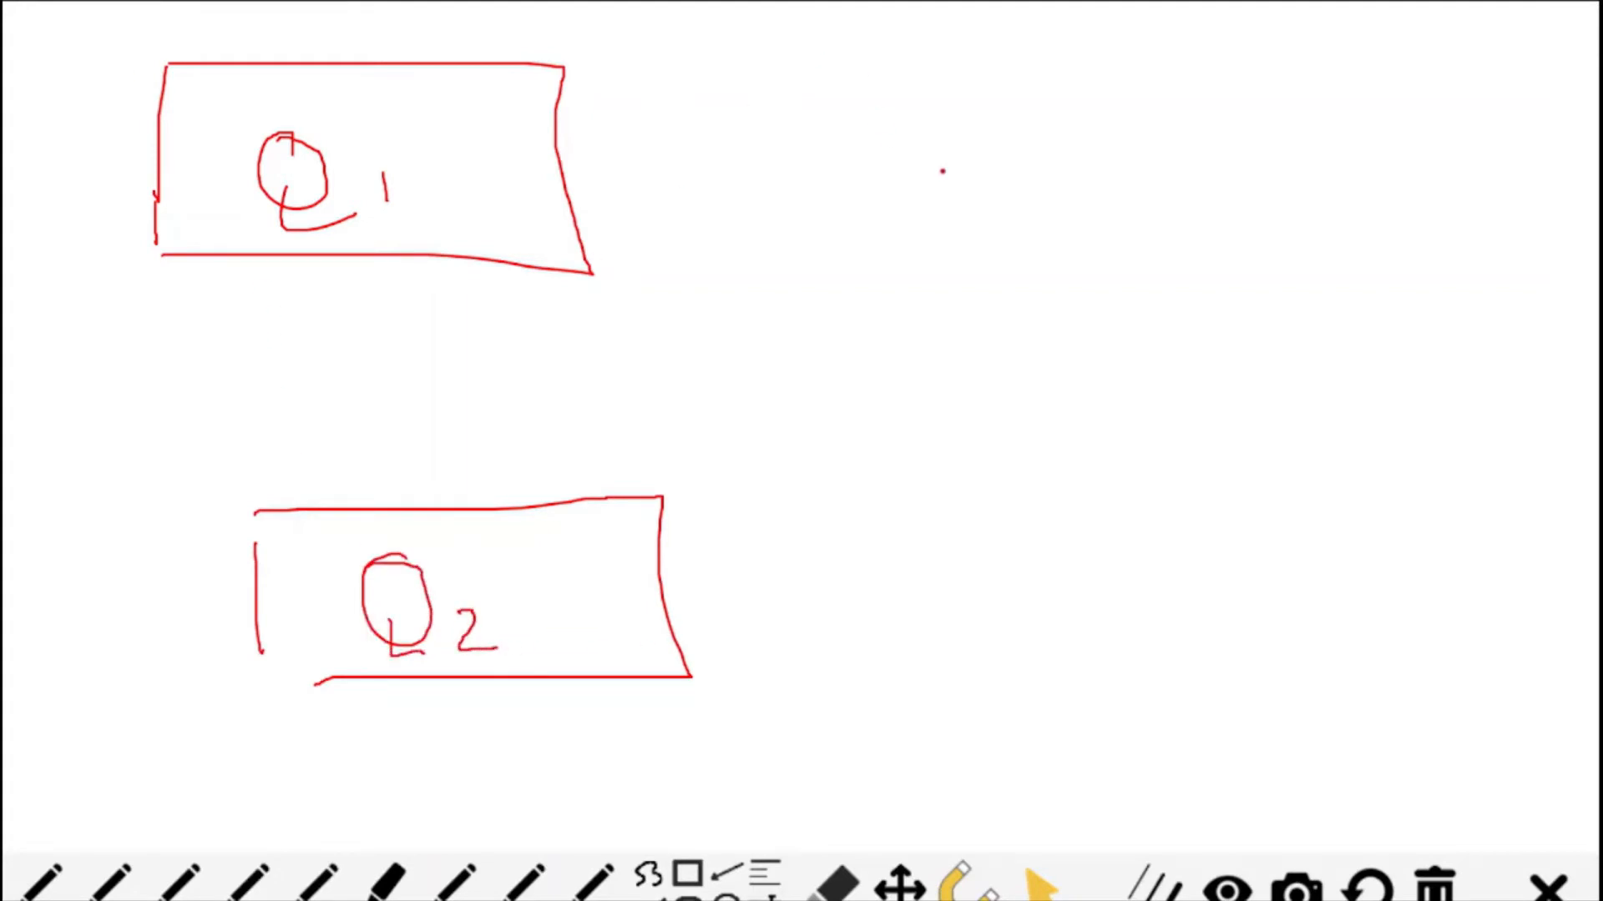
- Sketch a larger red box labelled Q3 across from the Q1 box
mouse_move(1190, 107)
mouse_down()
mouse_move(1219, 132)
mouse_move(1181, 136)
mouse_up()
mouse_move(1199, 242)
mouse_down()
mouse_move(1195, 258)
mouse_move(1265, 259)
mouse_up()
drag(1288, 204, 1293, 240)
mouse_move(985, 77)
mouse_down()
mouse_move(970, 284)
mouse_move(1575, 271)
mouse_move(1236, 359)
mouse_move(978, 364)
mouse_up()
drag(975, 260, 990, 338)
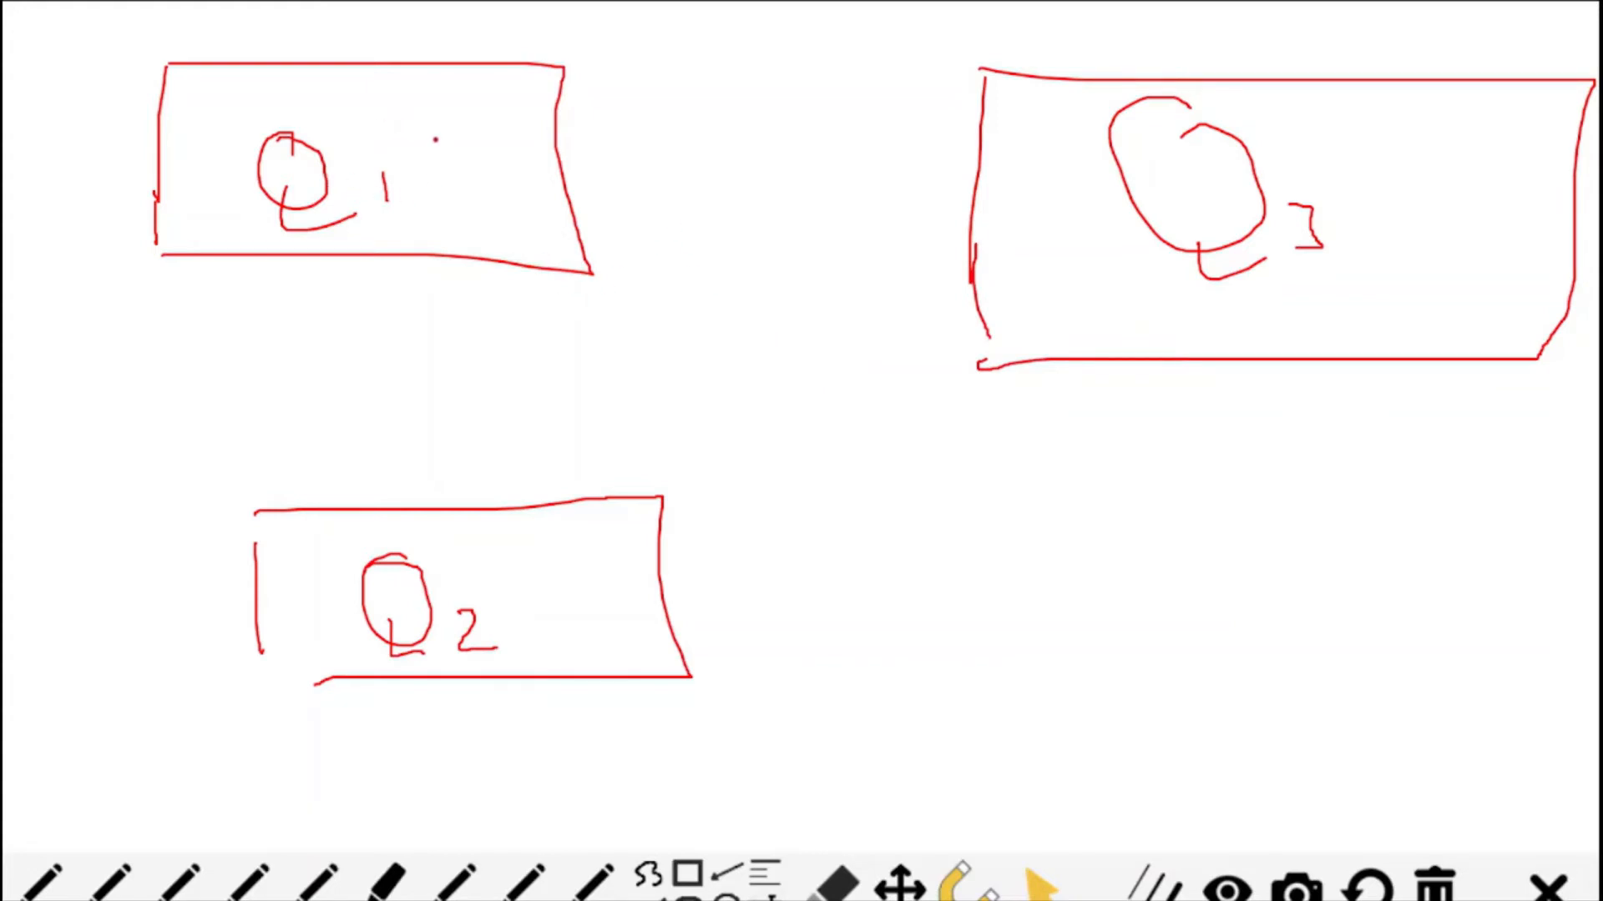
- Mark an x inside Q1, draw a curved arrow labelled R from Q1 to Q2, and close the Q2 box's open corner
mouse_move(465, 161)
mouse_down()
mouse_move(474, 132)
mouse_move(488, 146)
mouse_up()
mouse_move(135, 215)
mouse_down()
mouse_move(72, 325)
mouse_move(181, 558)
mouse_up()
mouse_move(174, 523)
mouse_down()
mouse_move(214, 578)
mouse_move(198, 584)
mouse_up()
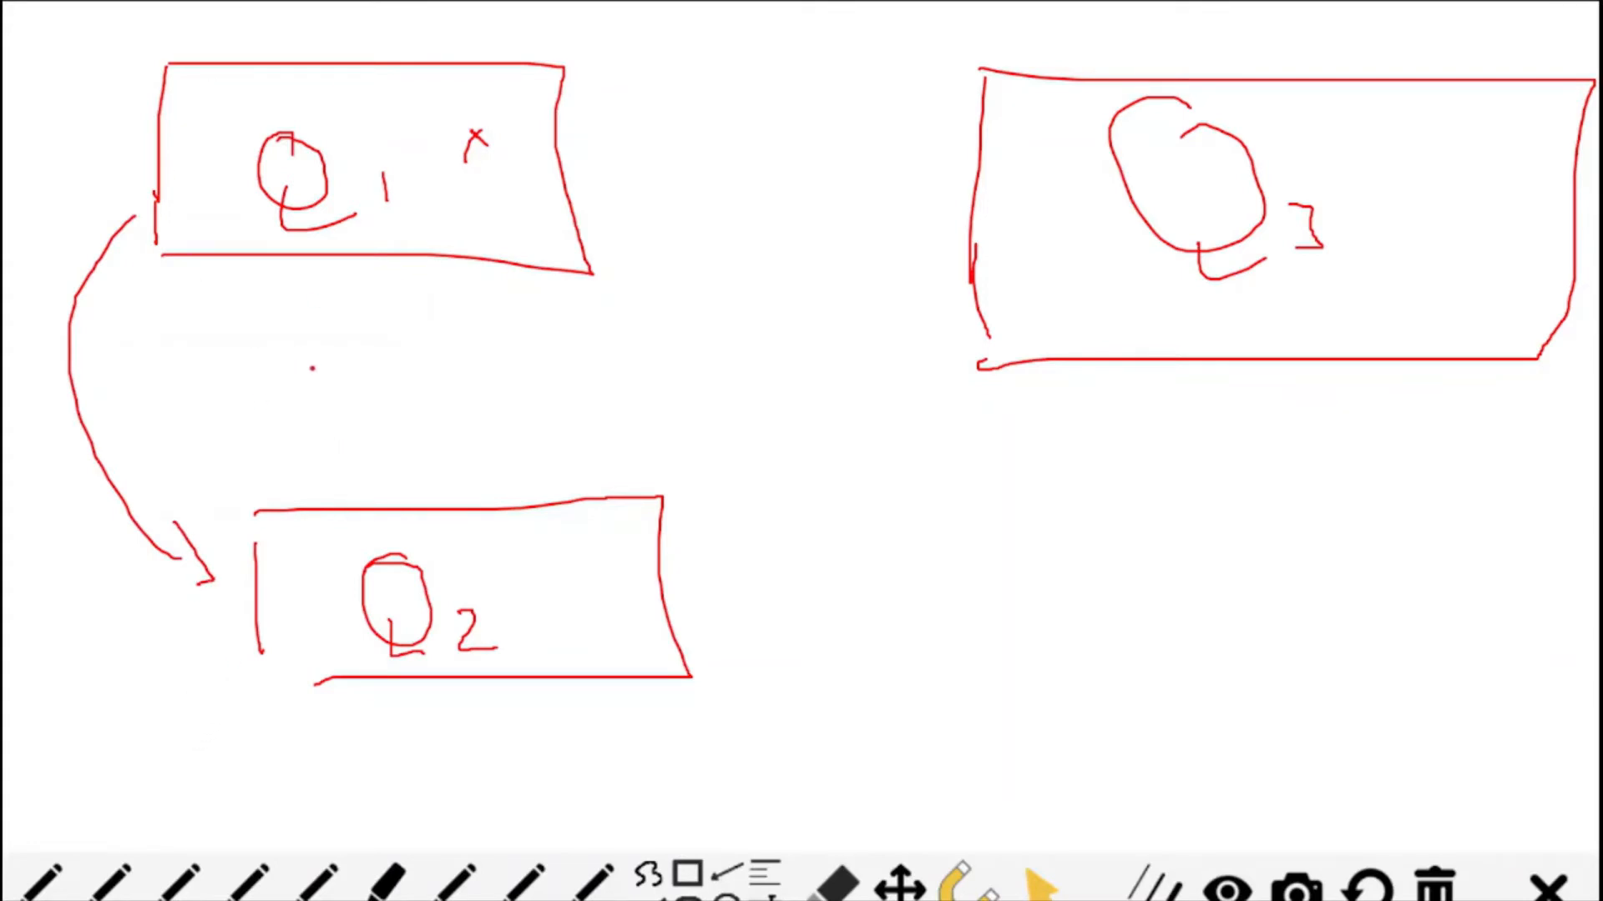
mouse_move(194, 353)
mouse_down()
mouse_move(193, 404)
mouse_move(226, 399)
mouse_up()
mouse_move(131, 173)
mouse_down()
mouse_move(272, 309)
mouse_move(629, 227)
mouse_move(632, 185)
mouse_up()
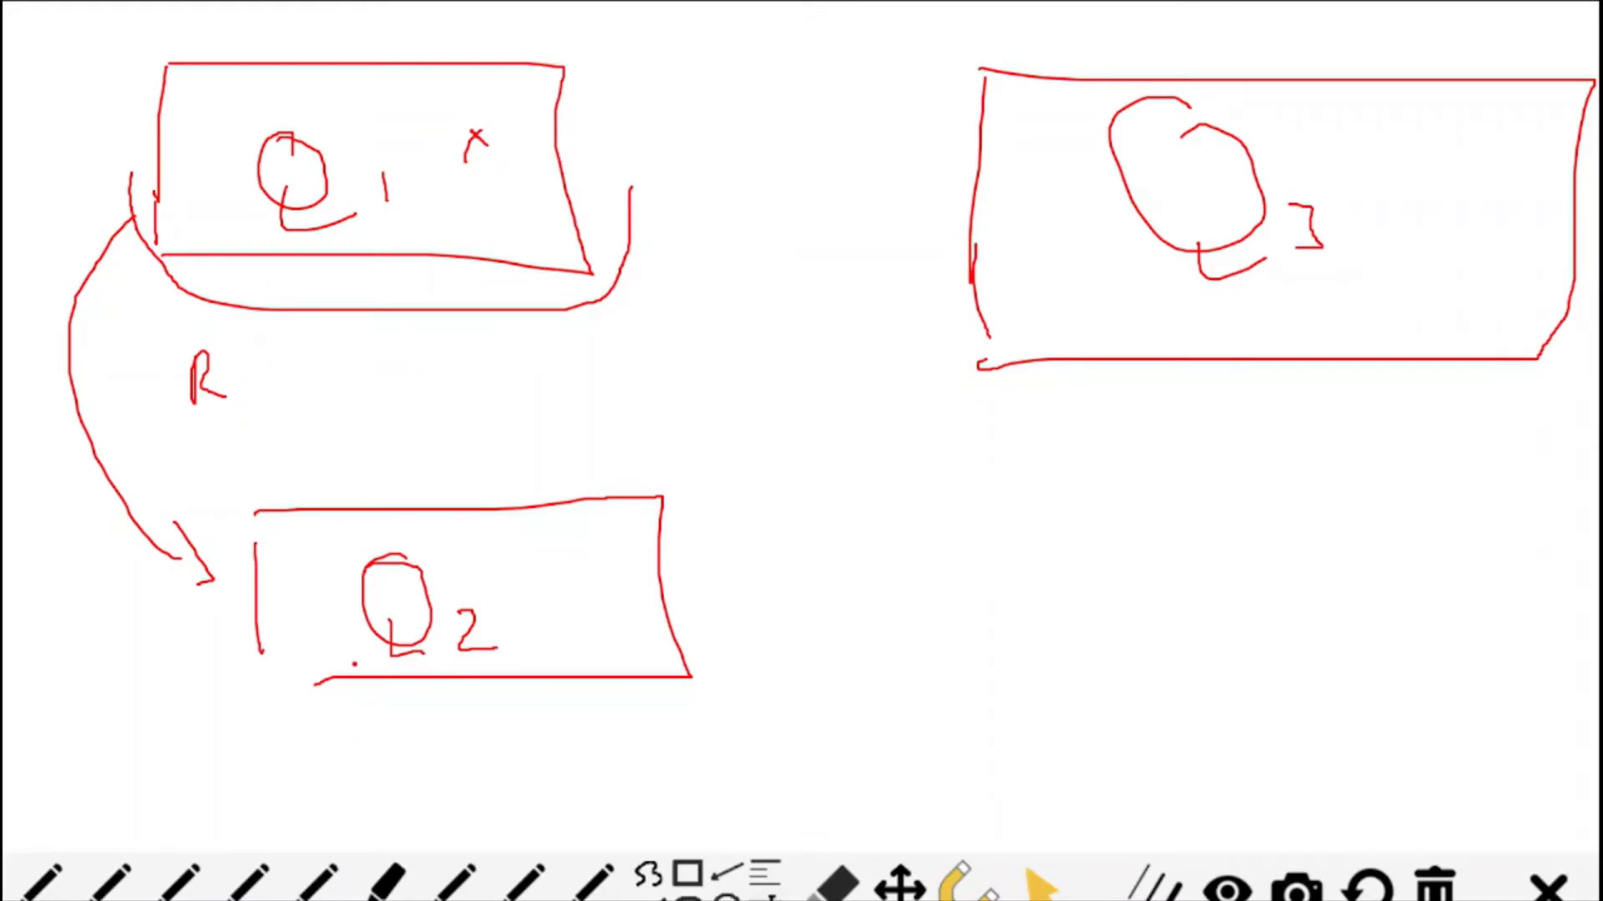
drag(263, 645, 353, 678)
- Draw an arrow labelled d from Q1 to Q3 and circle the x inside Q1
mouse_move(536, 176)
mouse_down()
mouse_move(974, 180)
mouse_move(965, 201)
mouse_up()
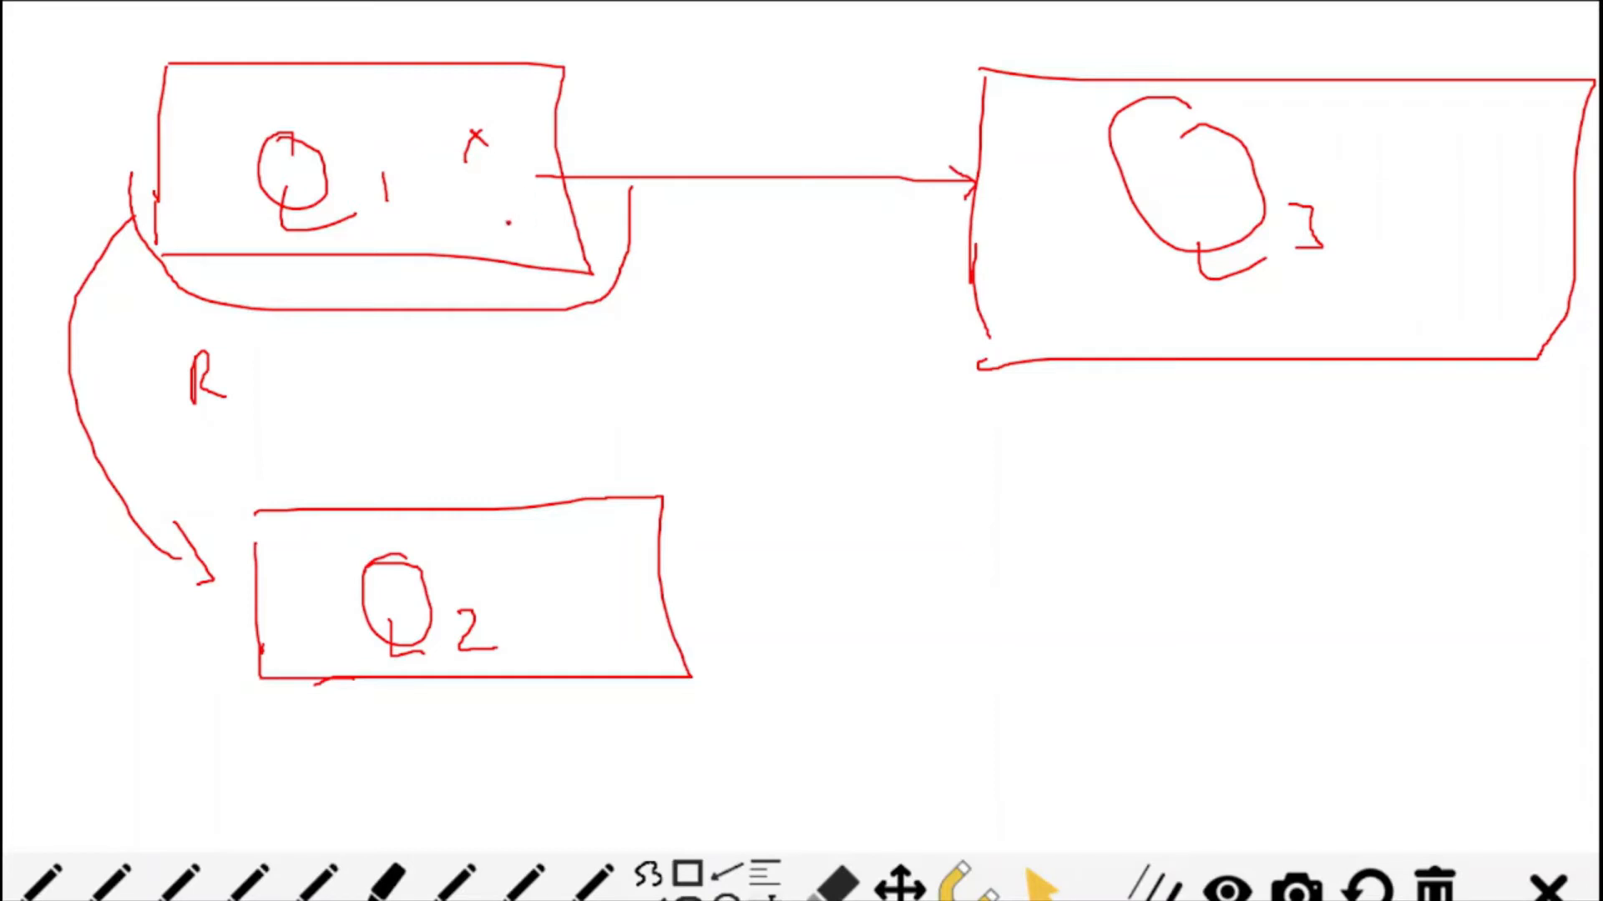
mouse_move(451, 179)
mouse_down()
mouse_move(553, 147)
mouse_move(416, 167)
mouse_move(512, 111)
mouse_up()
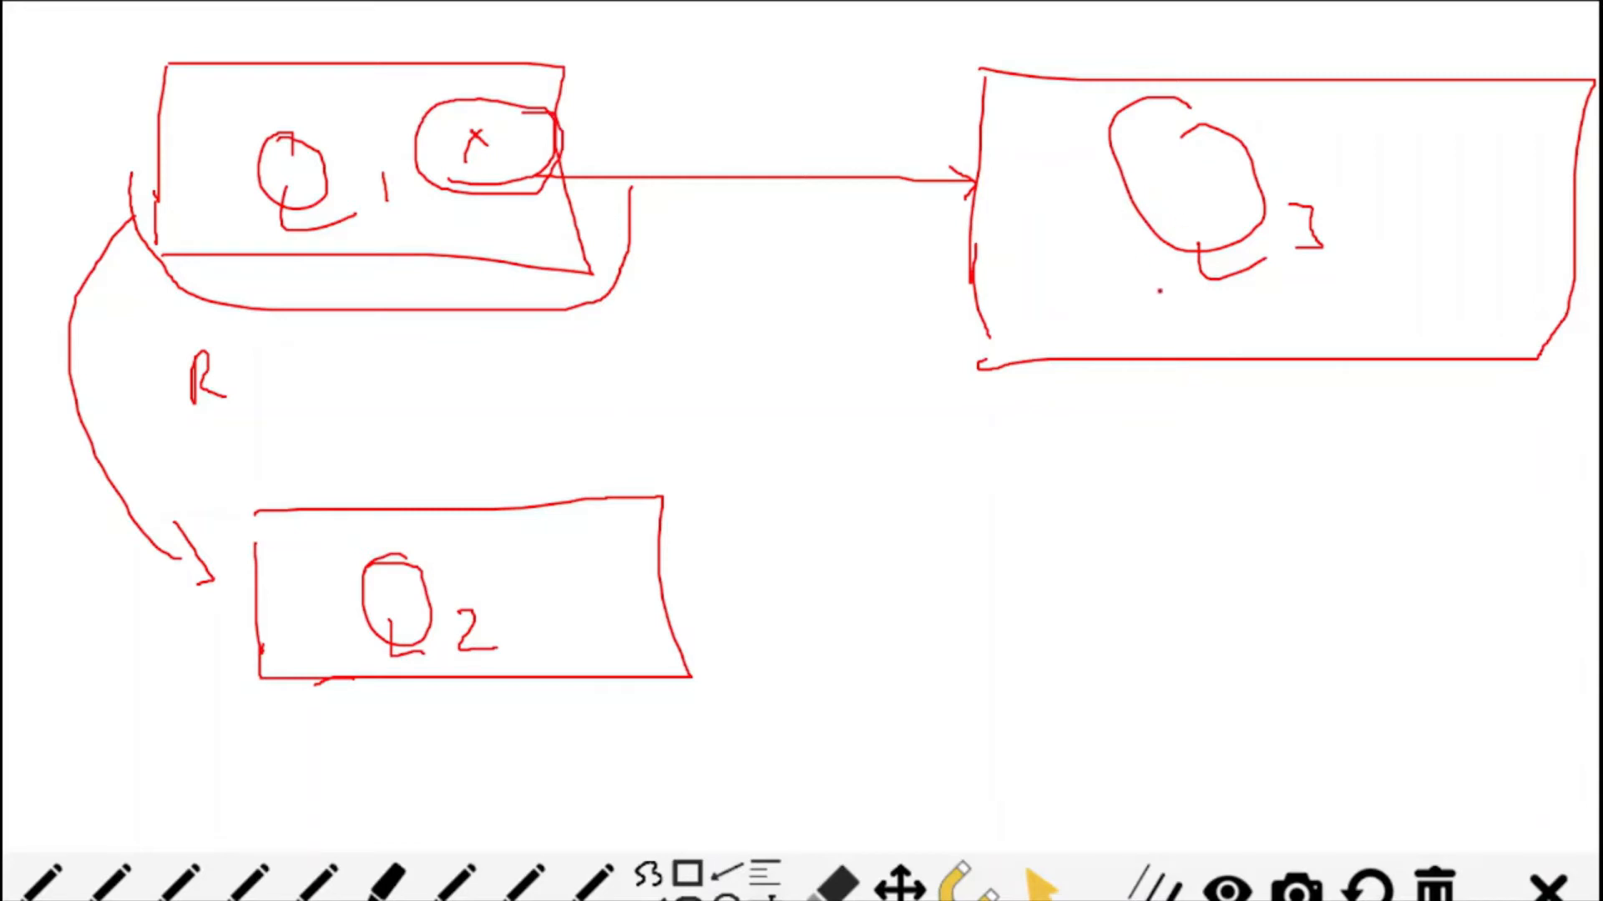
drag(868, 135, 876, 148)
drag(879, 73, 879, 147)
- Draw an upward arrow ending in a small output box from each of Q3 and Q1
mouse_move(1173, 219)
mouse_down()
mouse_move(1061, 25)
mouse_move(1054, 38)
mouse_move(1077, 33)
mouse_up()
mouse_move(407, 89)
mouse_down()
mouse_move(396, 17)
mouse_move(372, 64)
mouse_move(422, 35)
mouse_up()
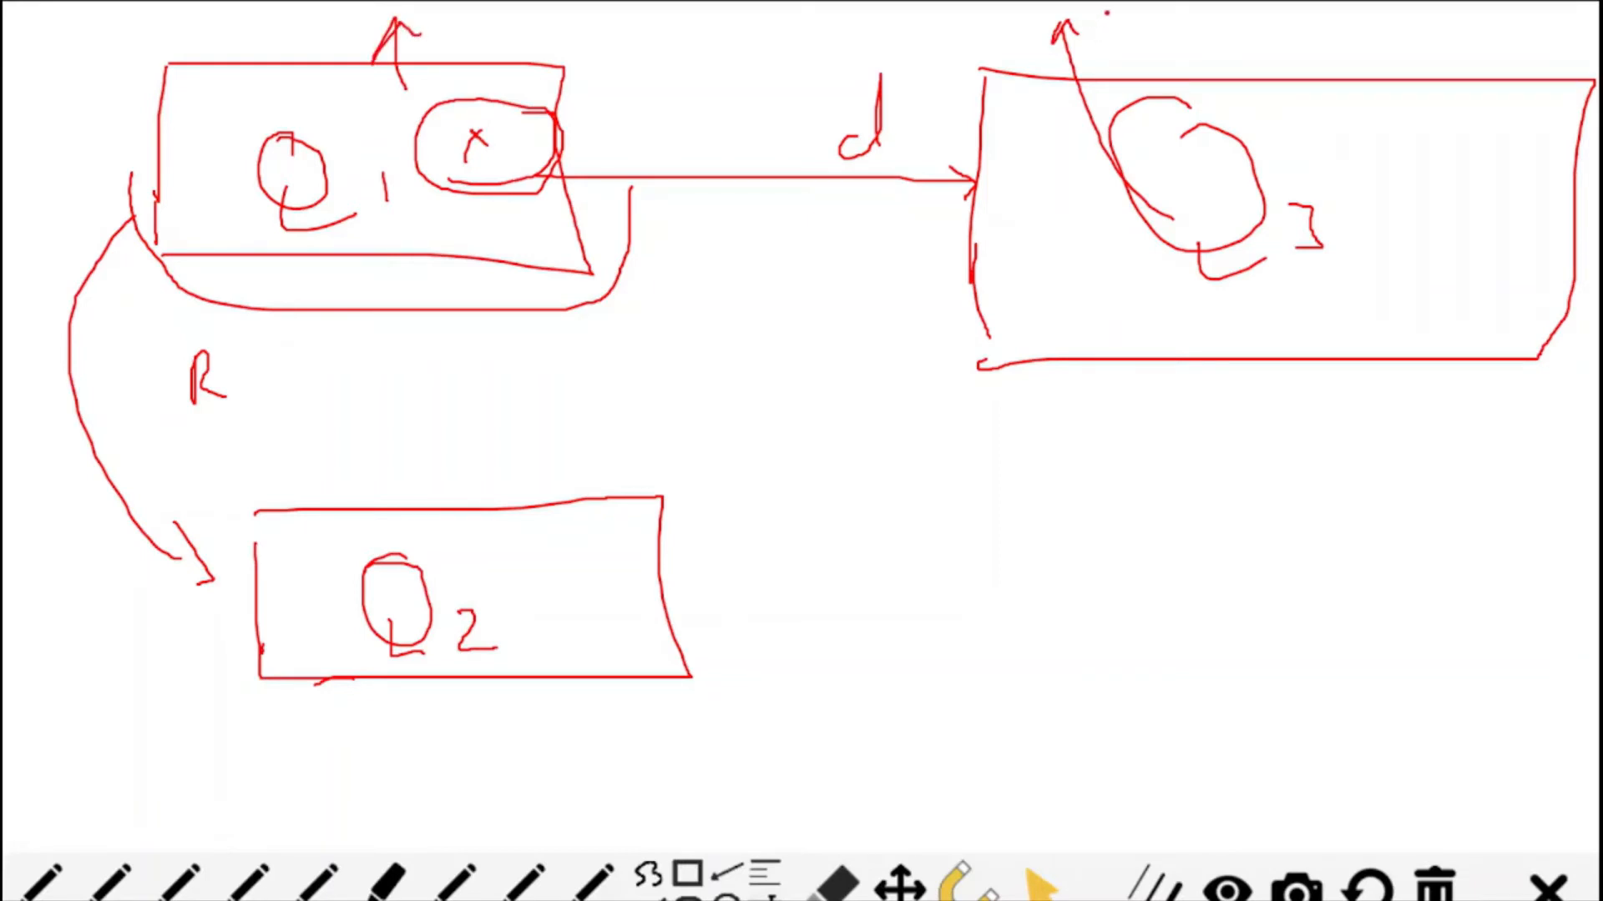
mouse_move(1102, 11)
mouse_down()
mouse_move(1099, 48)
mouse_move(1166, 42)
mouse_up()
mouse_move(438, 10)
mouse_down()
mouse_move(438, 29)
mouse_move(488, 38)
mouse_up()
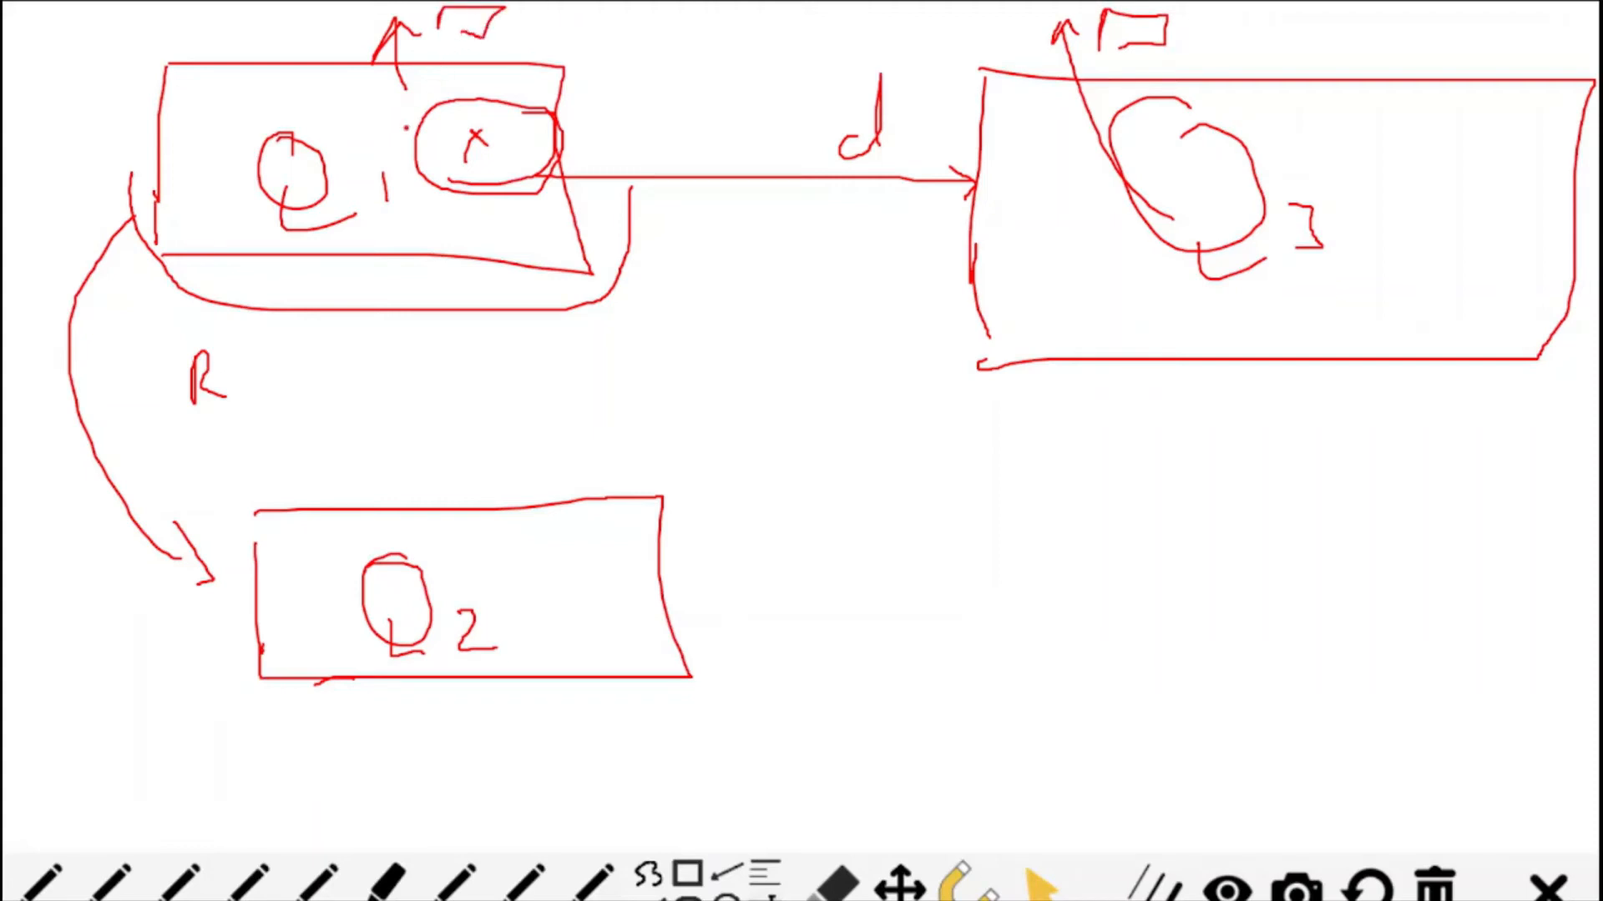
- Mark an x in Q2 and in Q1's output box, and add emphasis strokes along Q1's edges and inside Q3
drag(436, 576, 446, 604)
drag(451, 15, 474, 35)
mouse_move(151, 69)
mouse_down()
mouse_move(158, 179)
mouse_move(234, 262)
mouse_up()
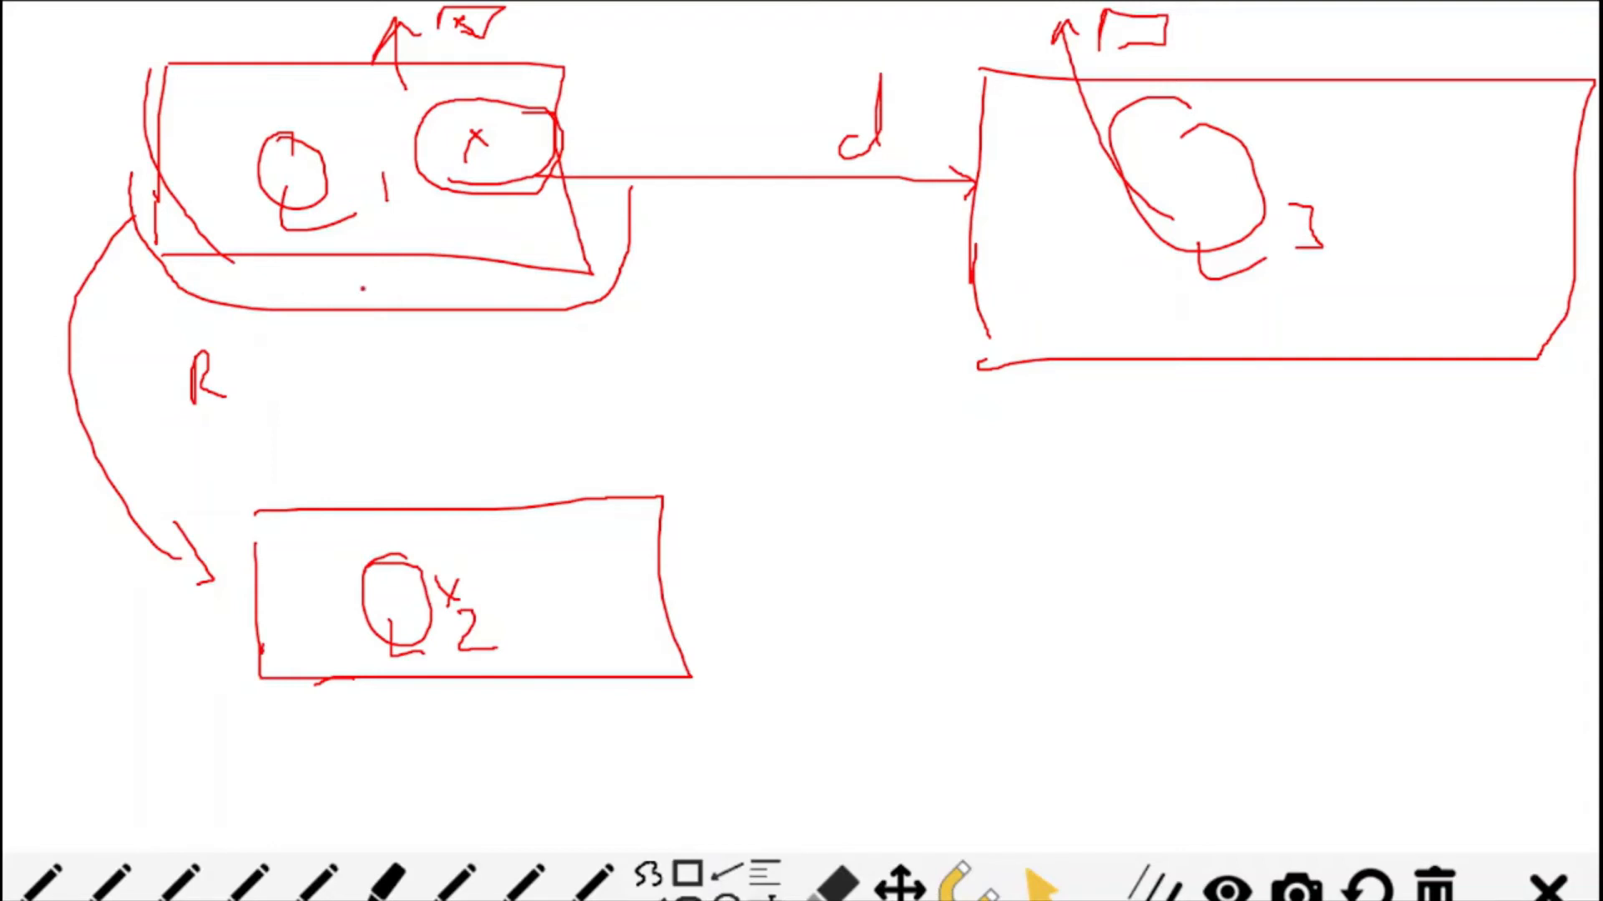
drag(189, 272, 519, 270)
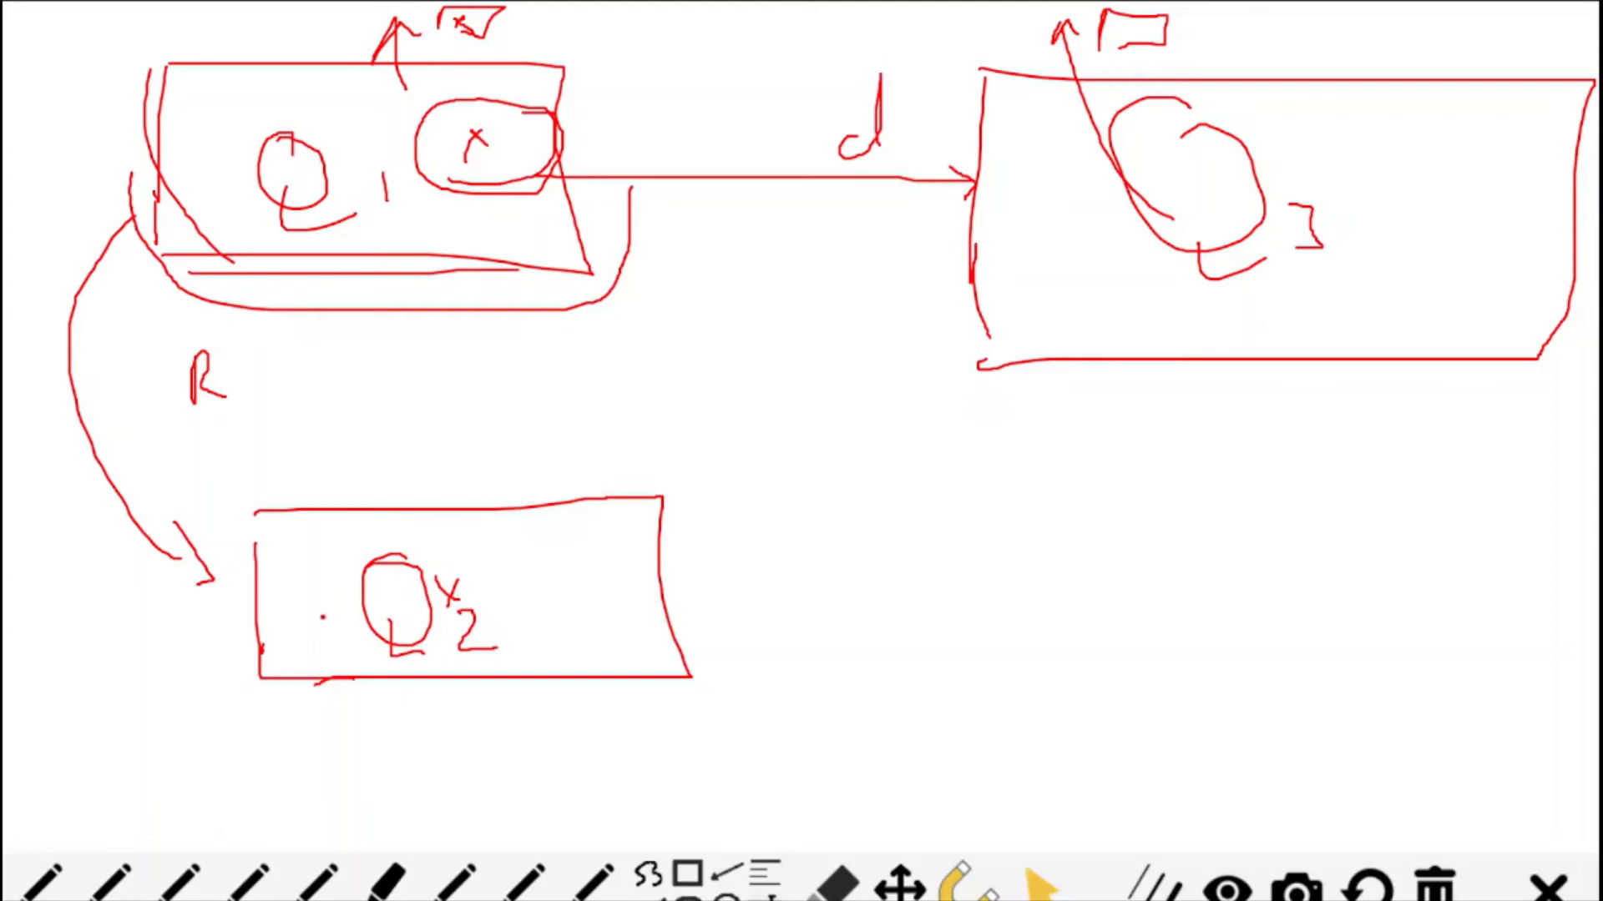
drag(1075, 143, 1086, 222)
- End the slide show, discard the ink annotations, and switch back to the Excel workbook
key(Escape)
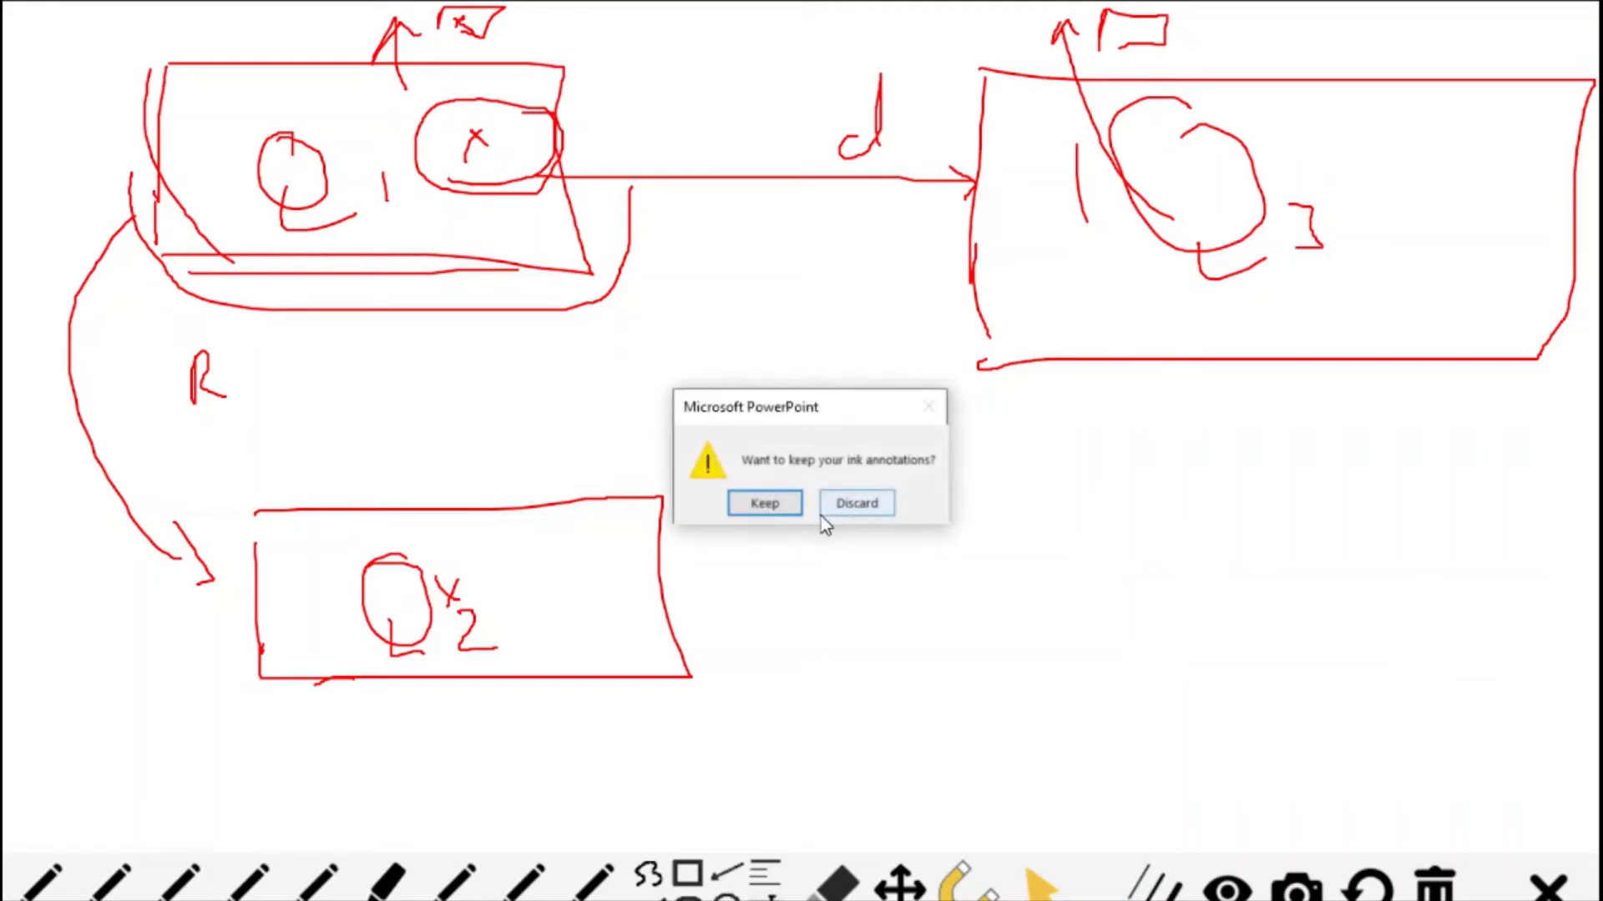
click(847, 507)
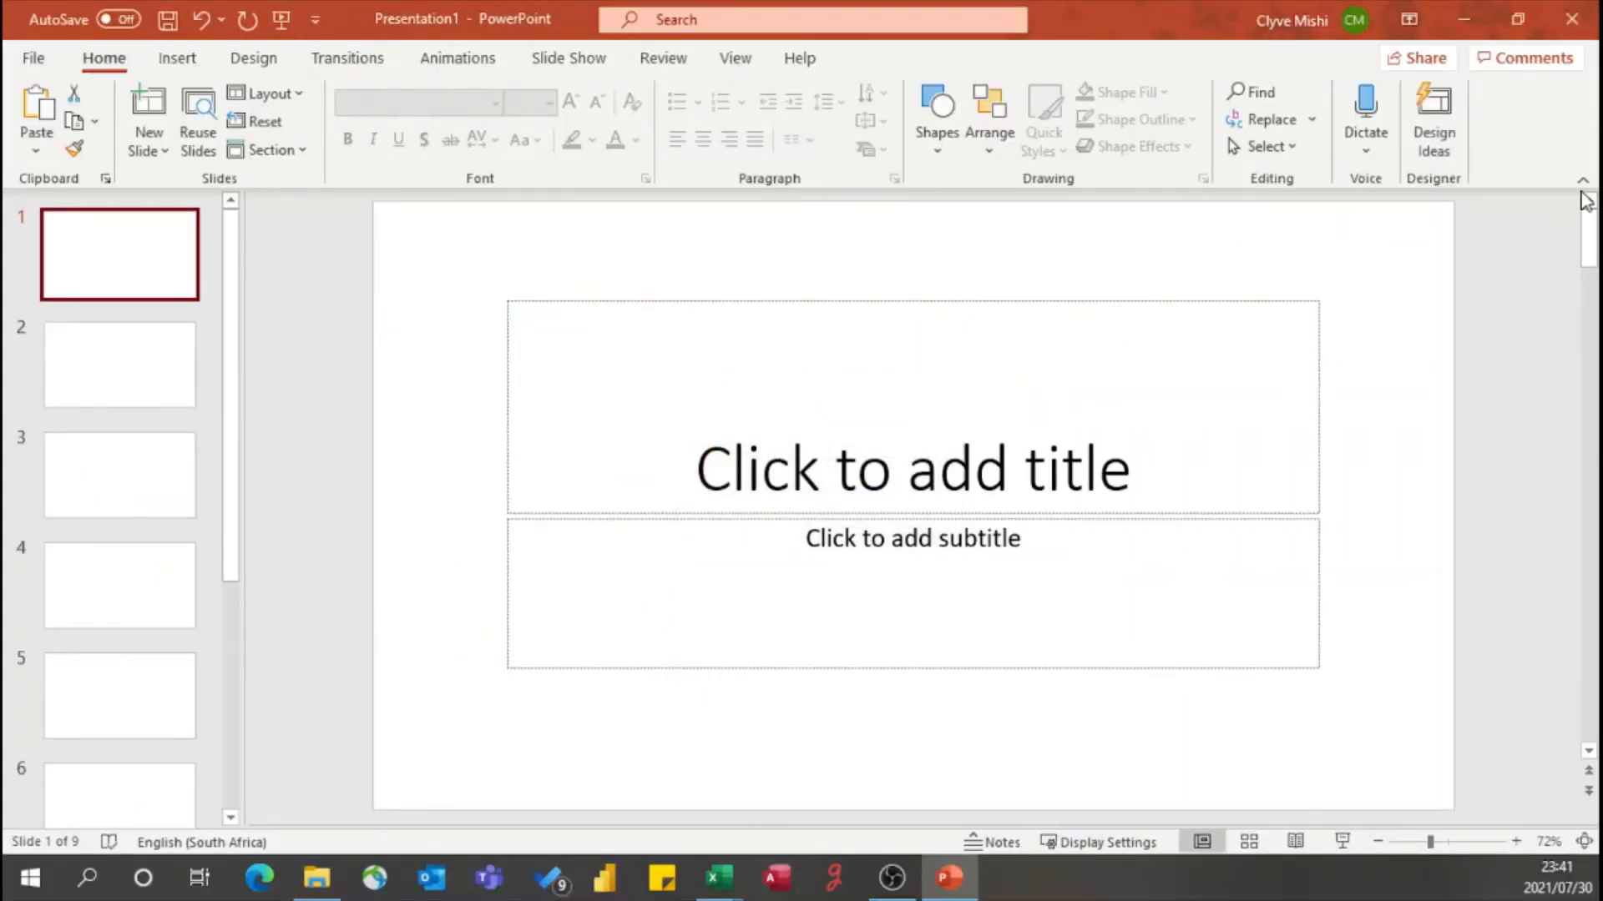
click(1463, 18)
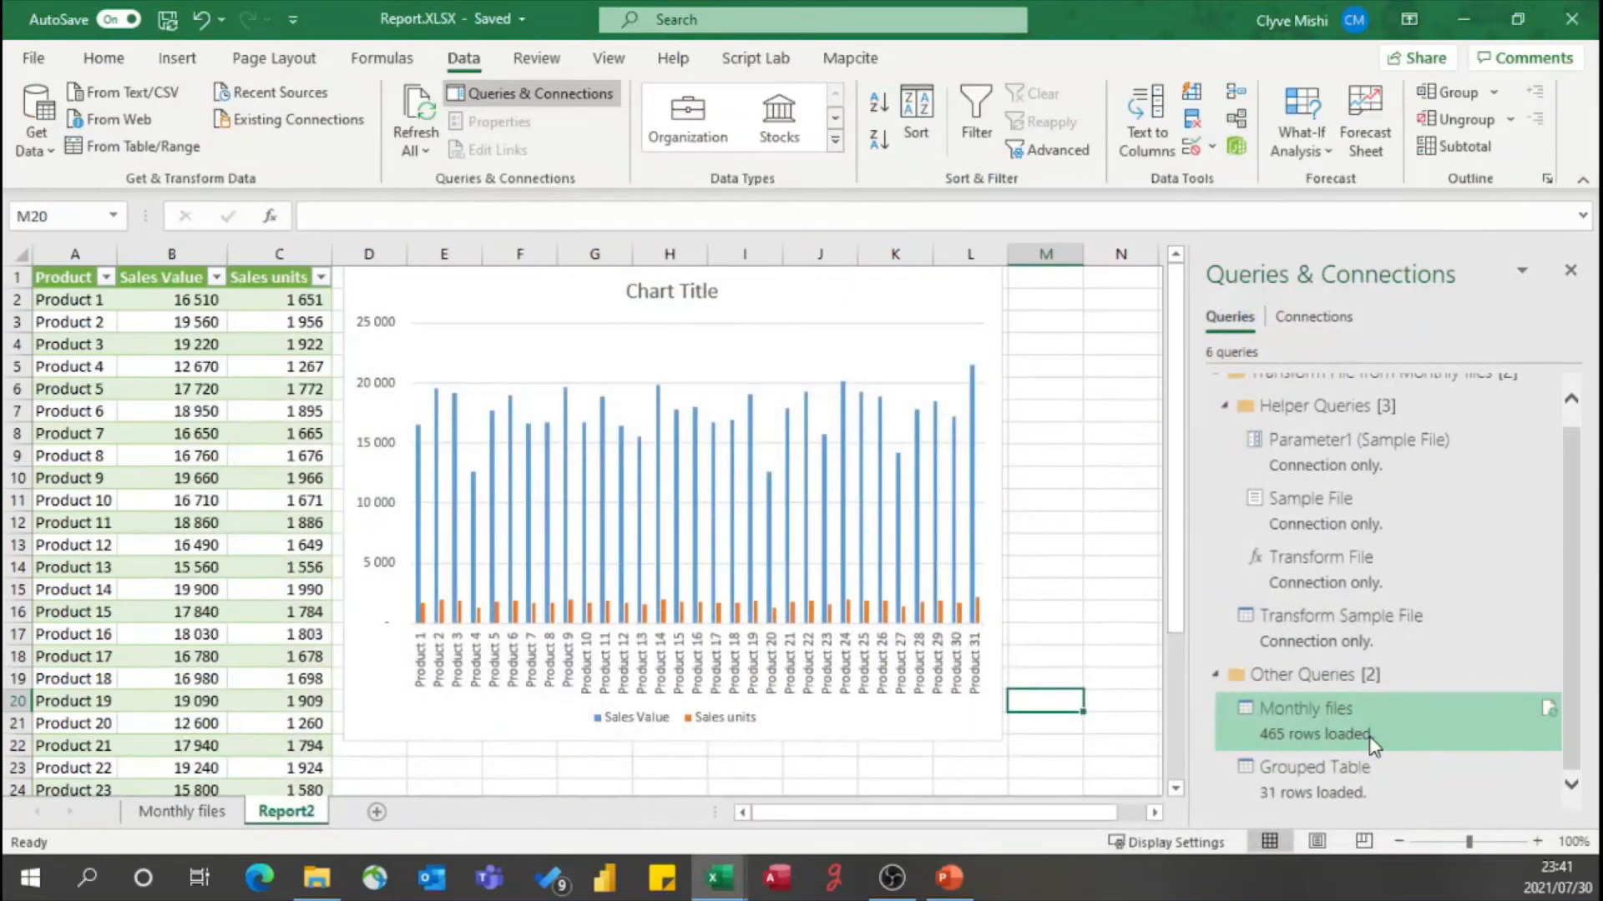
- Create a new query that references Monthly files and name it Referenced Files
right_click(1334, 735)
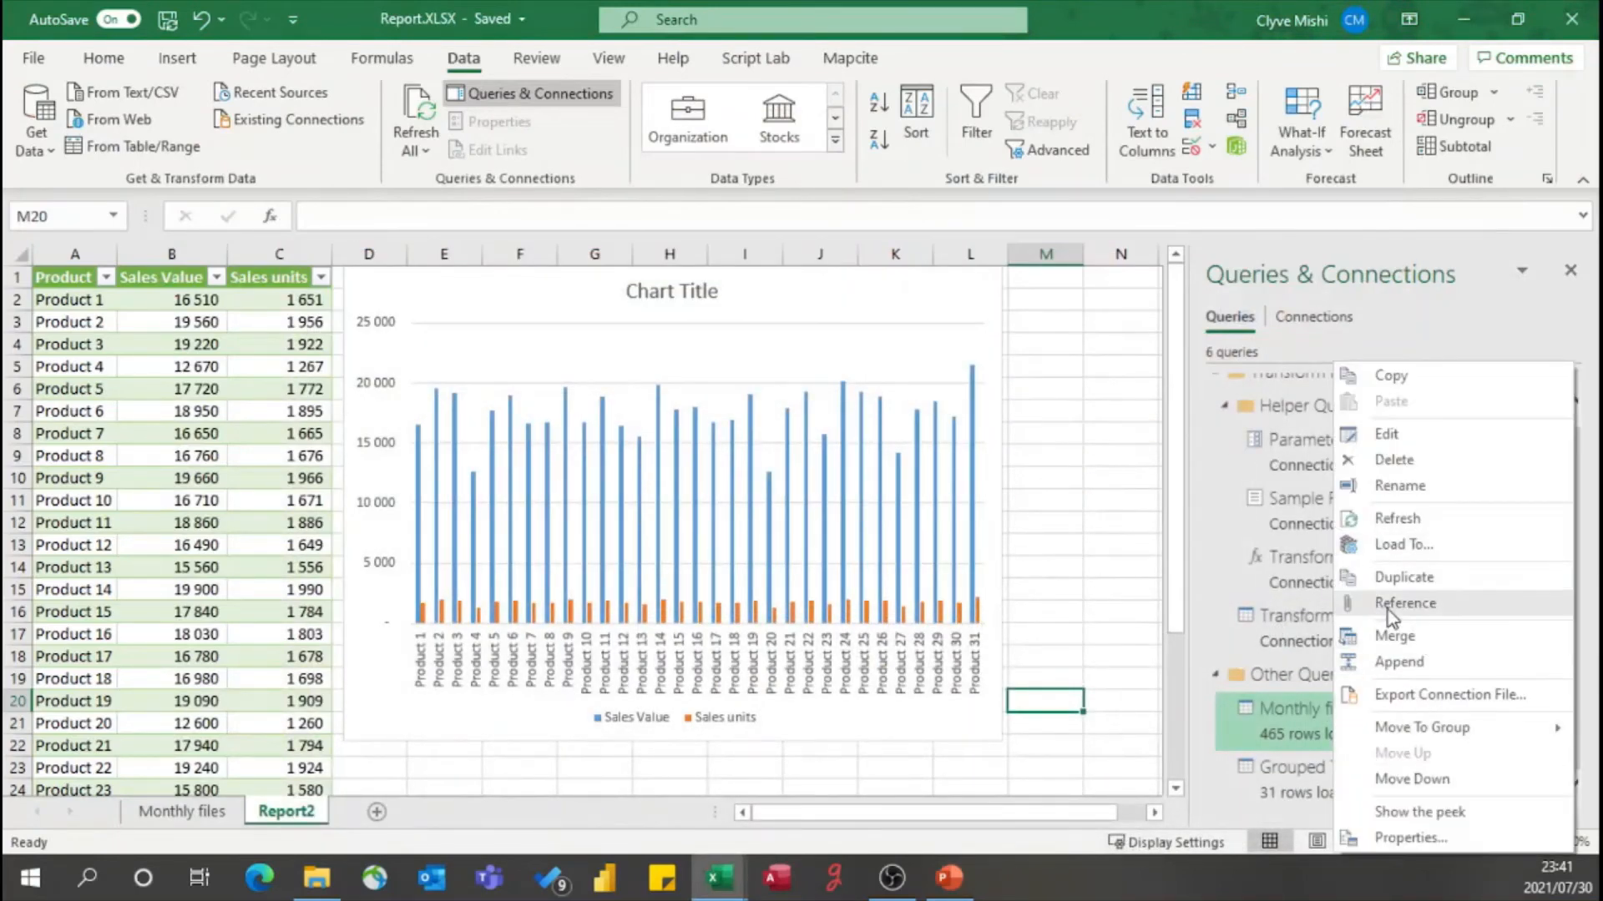
click(1409, 606)
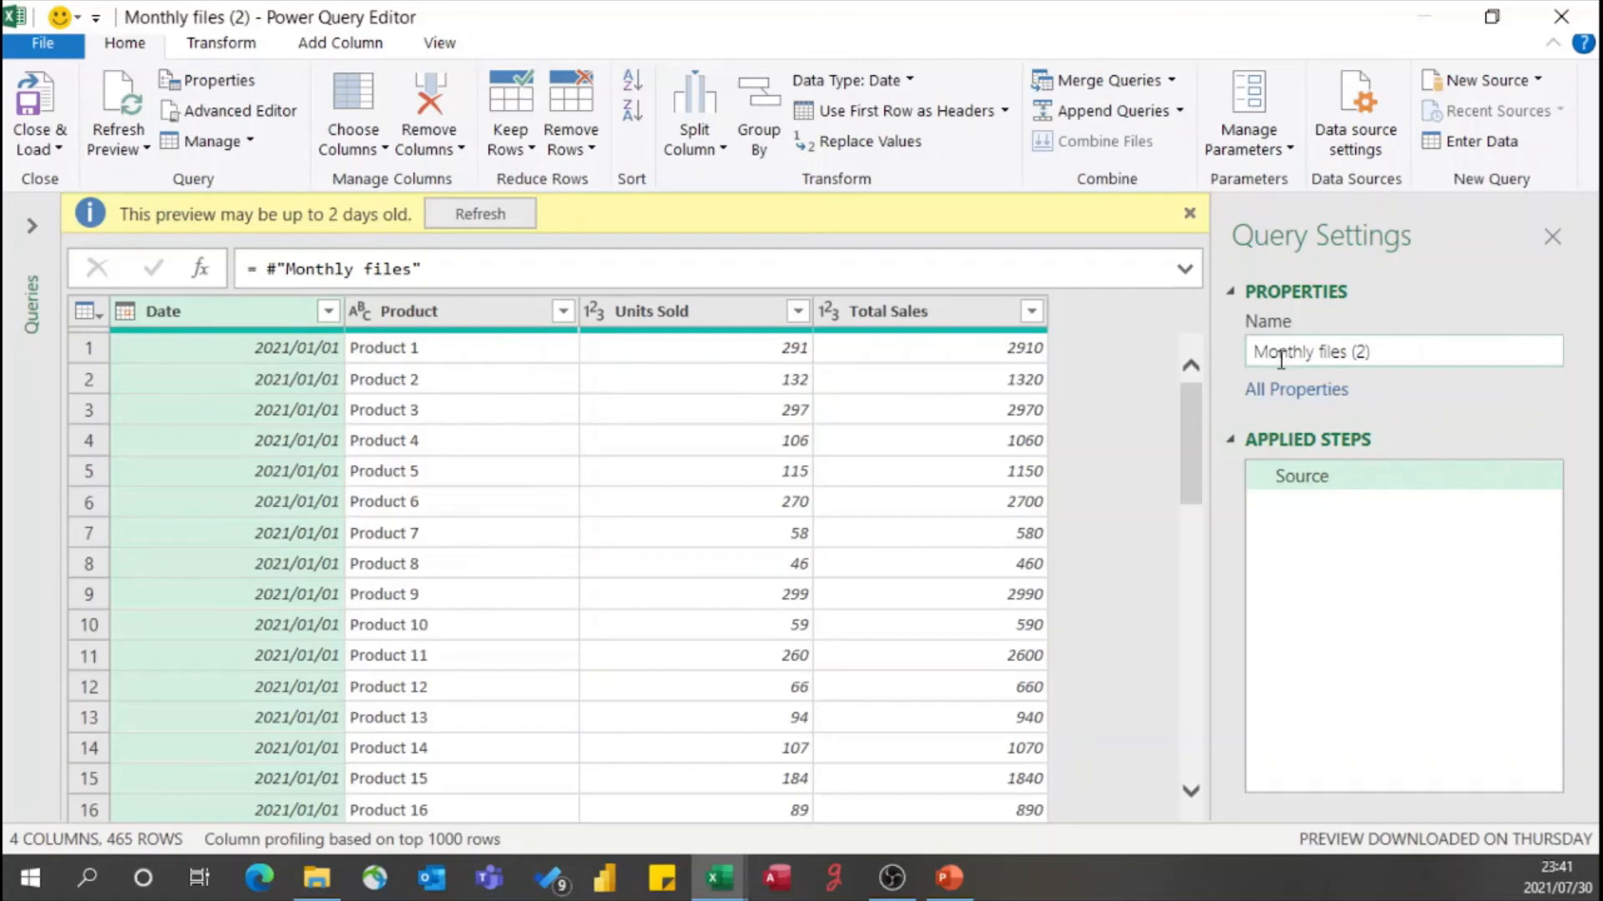
drag(1391, 352, 1265, 367)
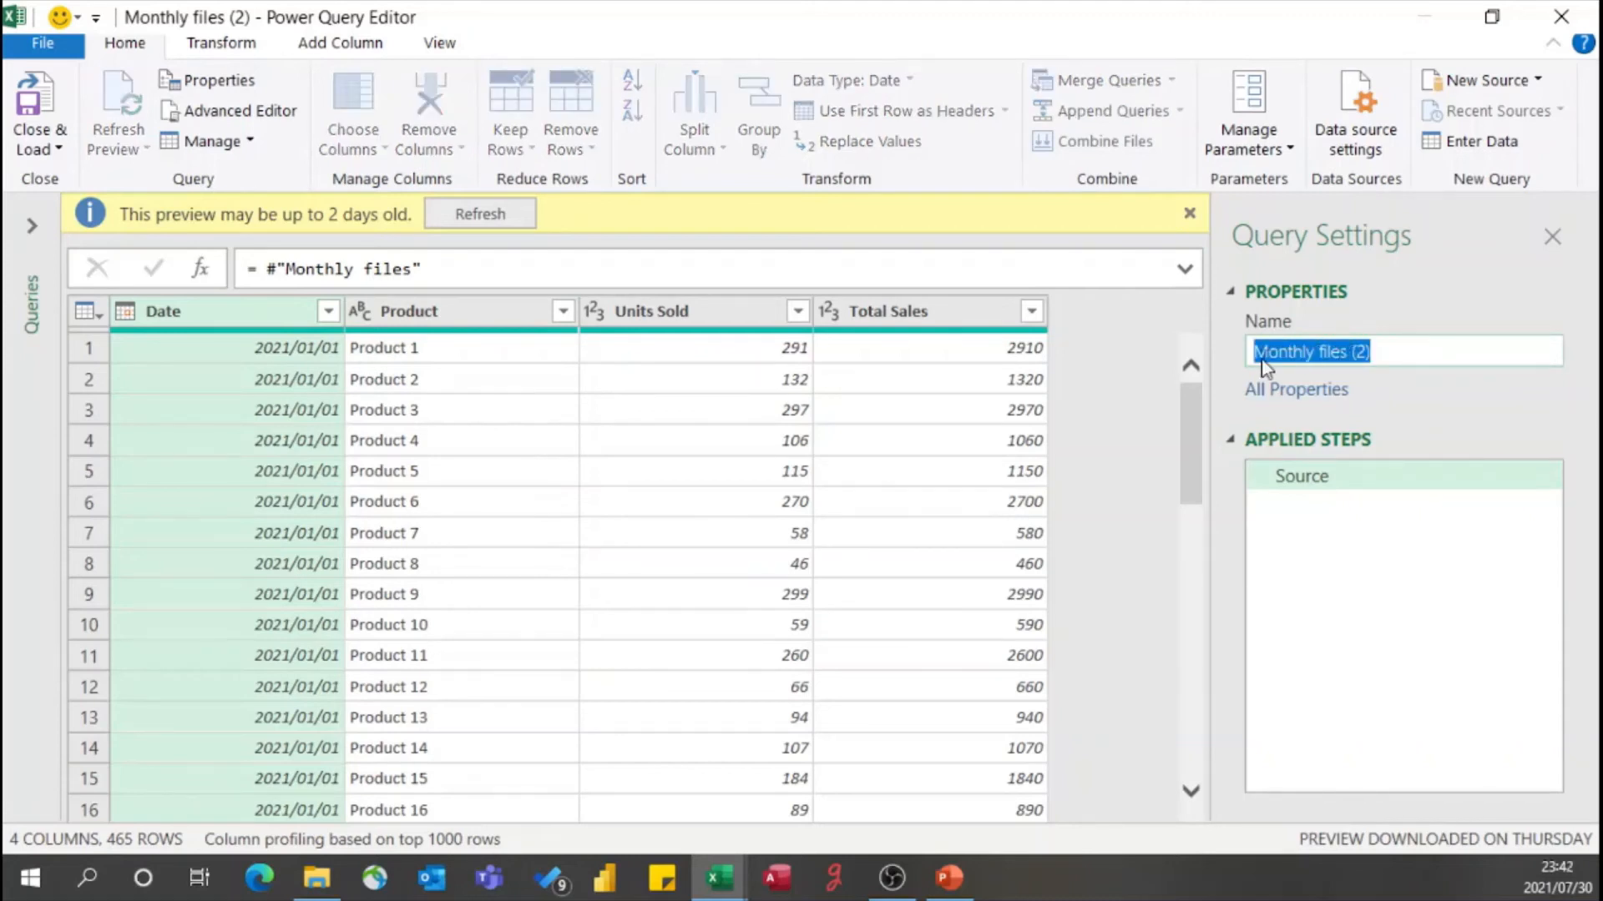
text(Ref)
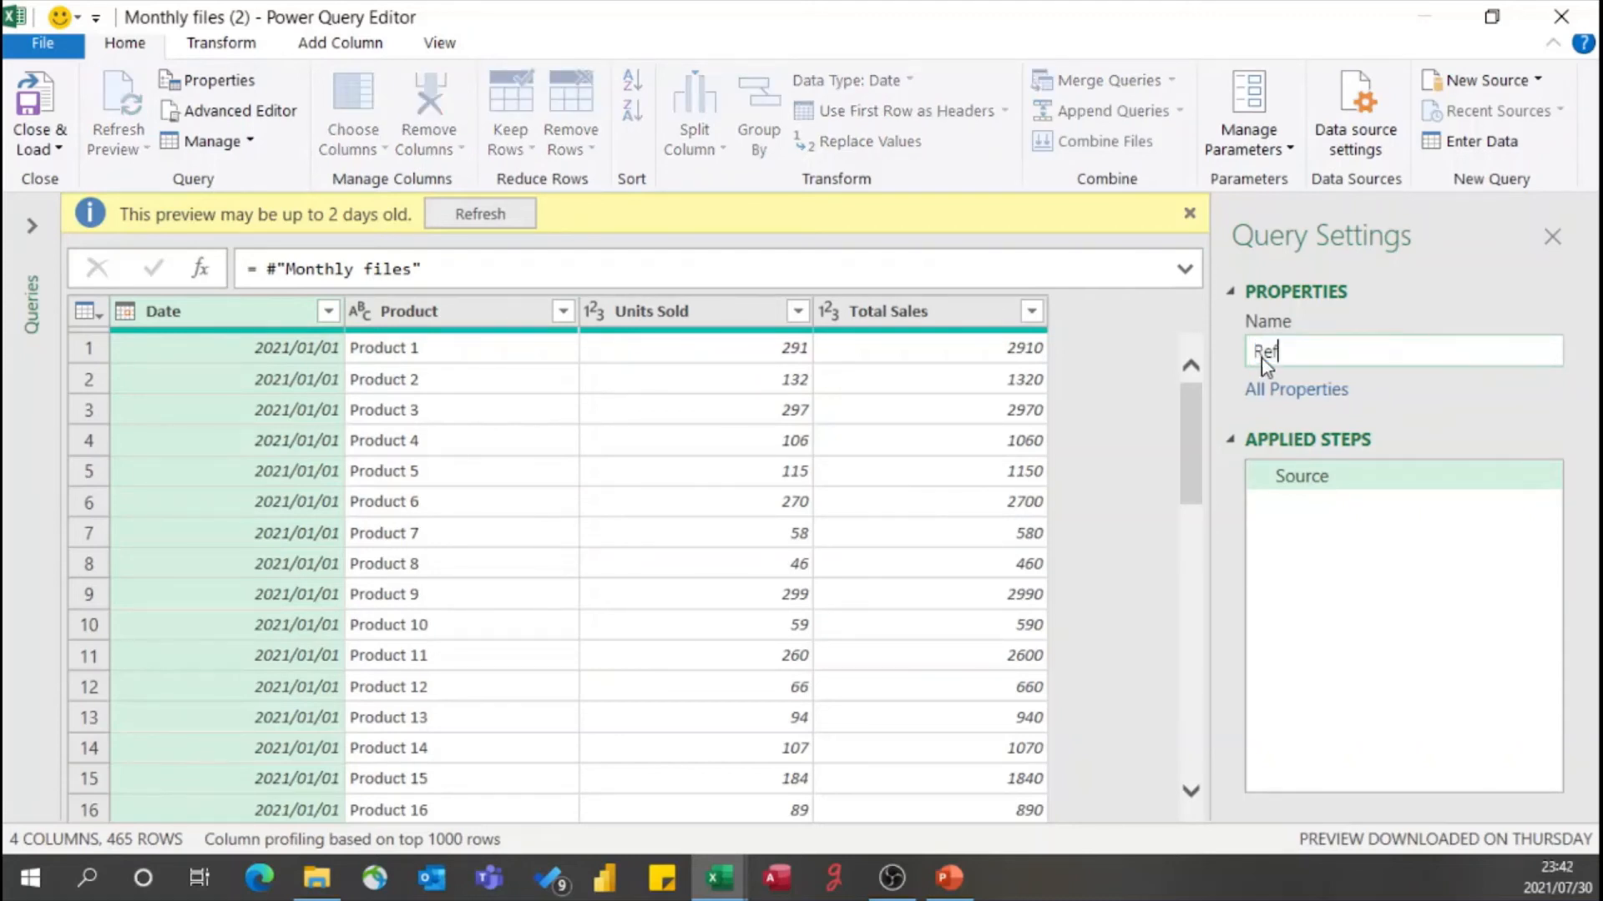
text(erenced Files)
key(Return)
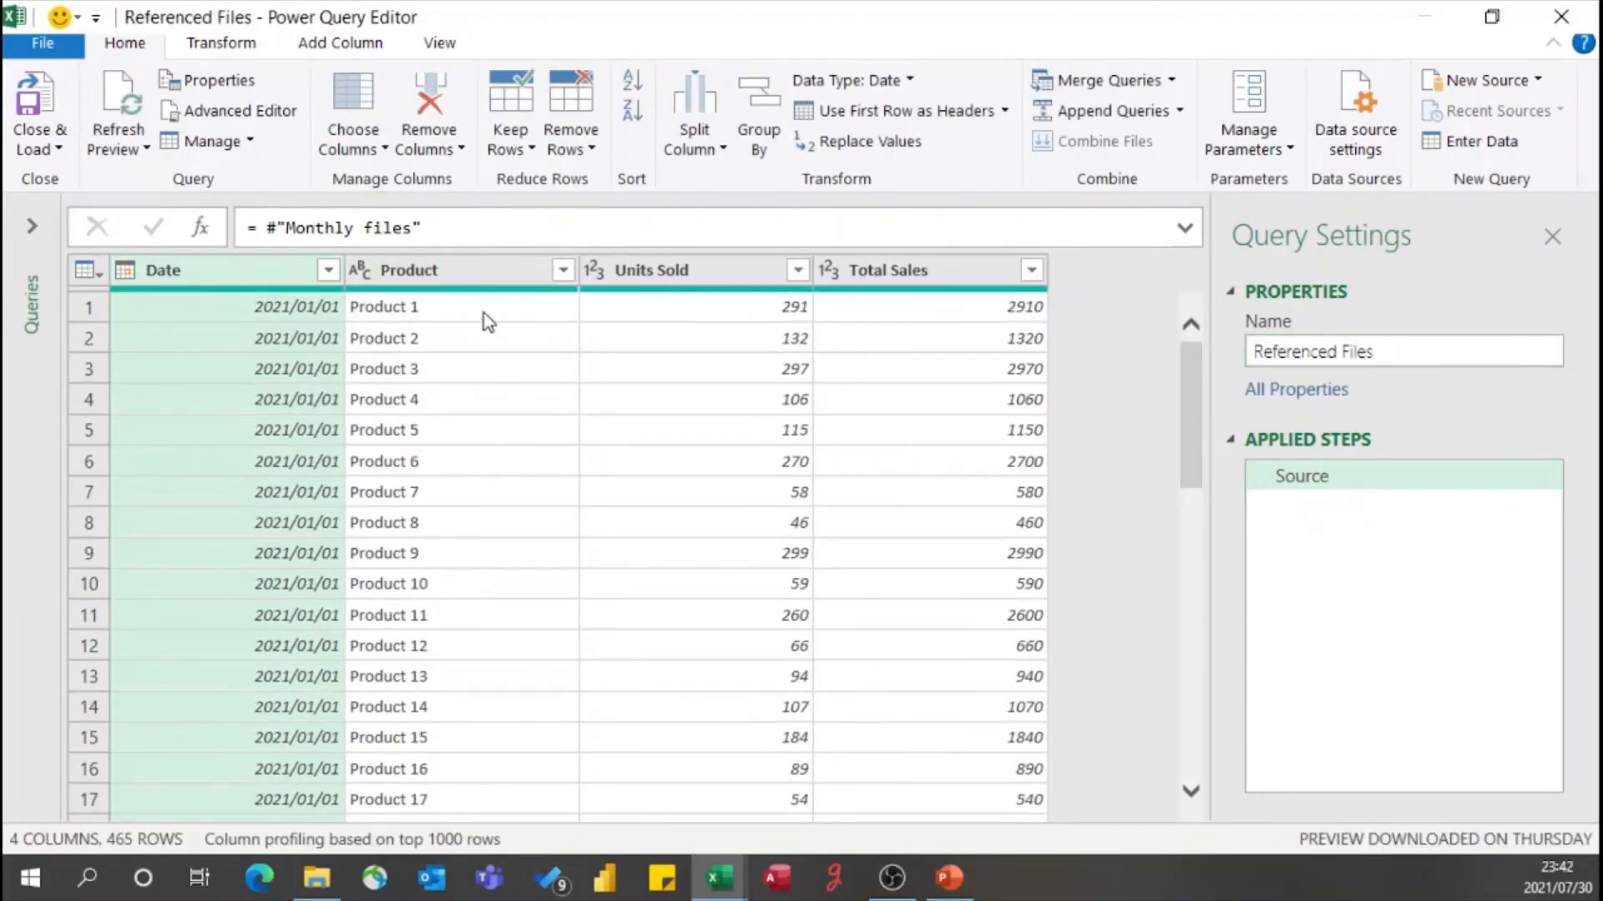
- Expand the query list, rename the new query as Referenced Query, and view its Source step
click(33, 226)
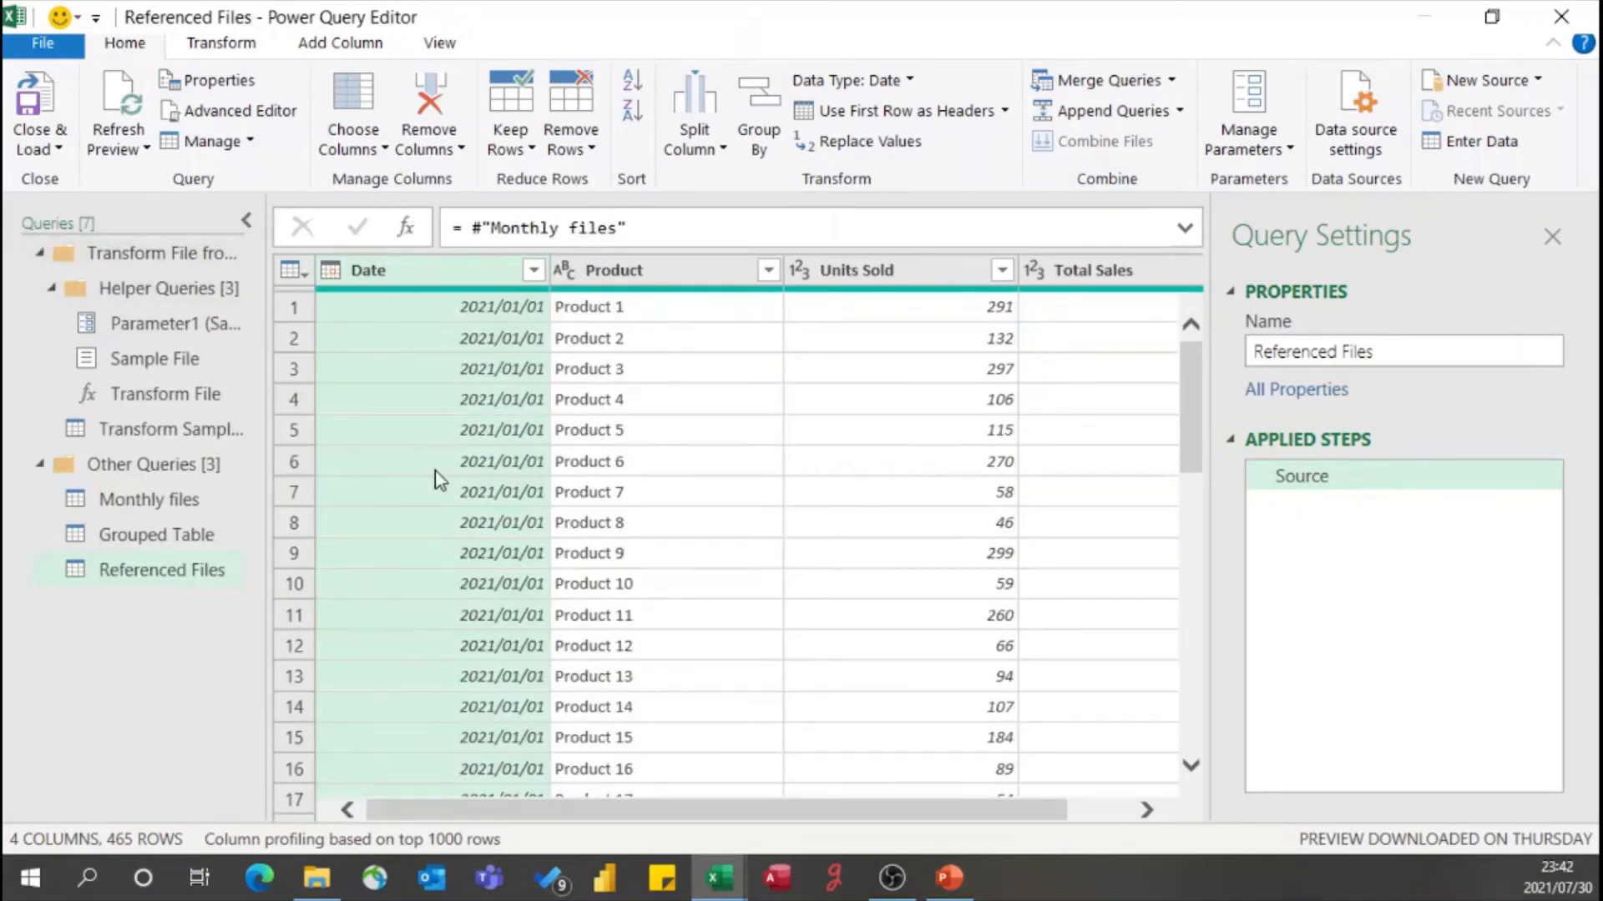
double_click(1369, 352)
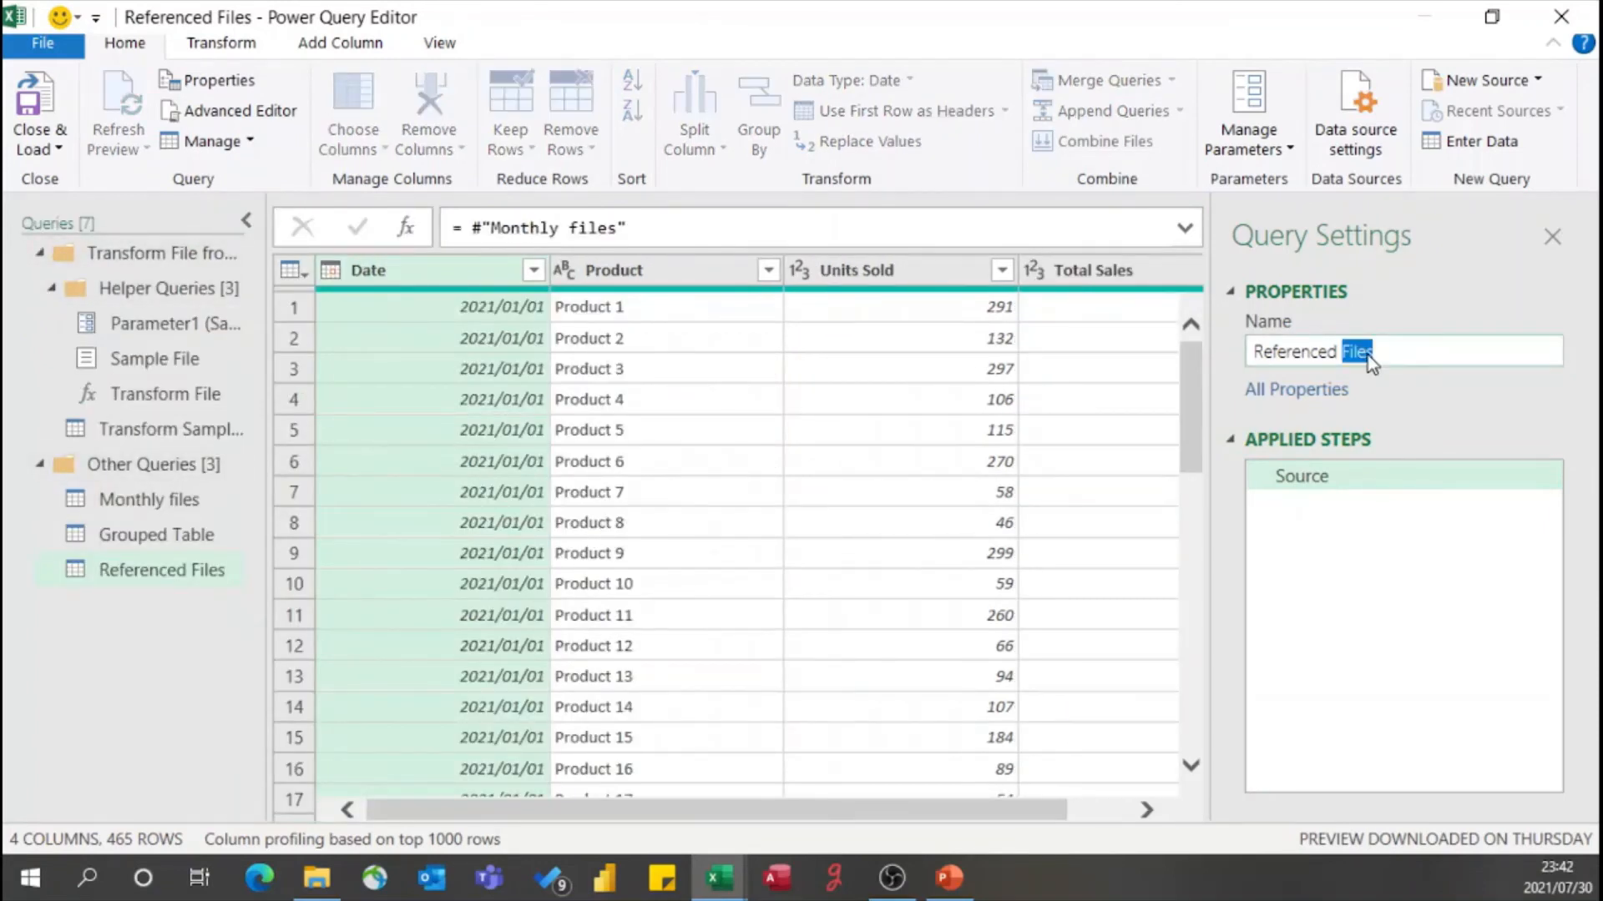
text(Query)
key(Return)
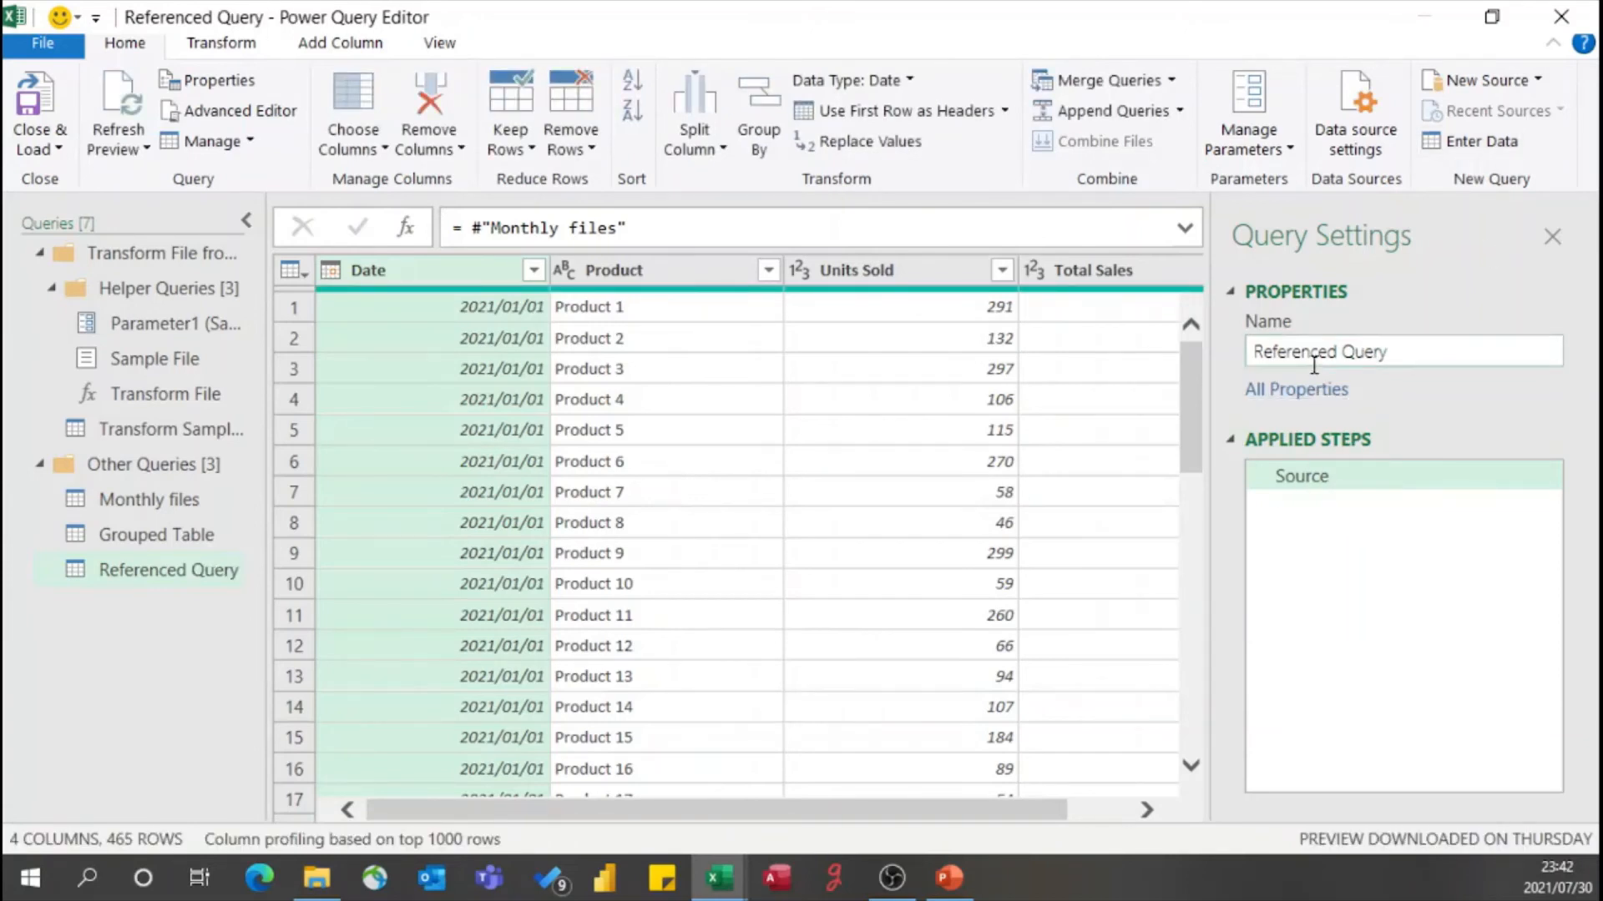
click(1305, 488)
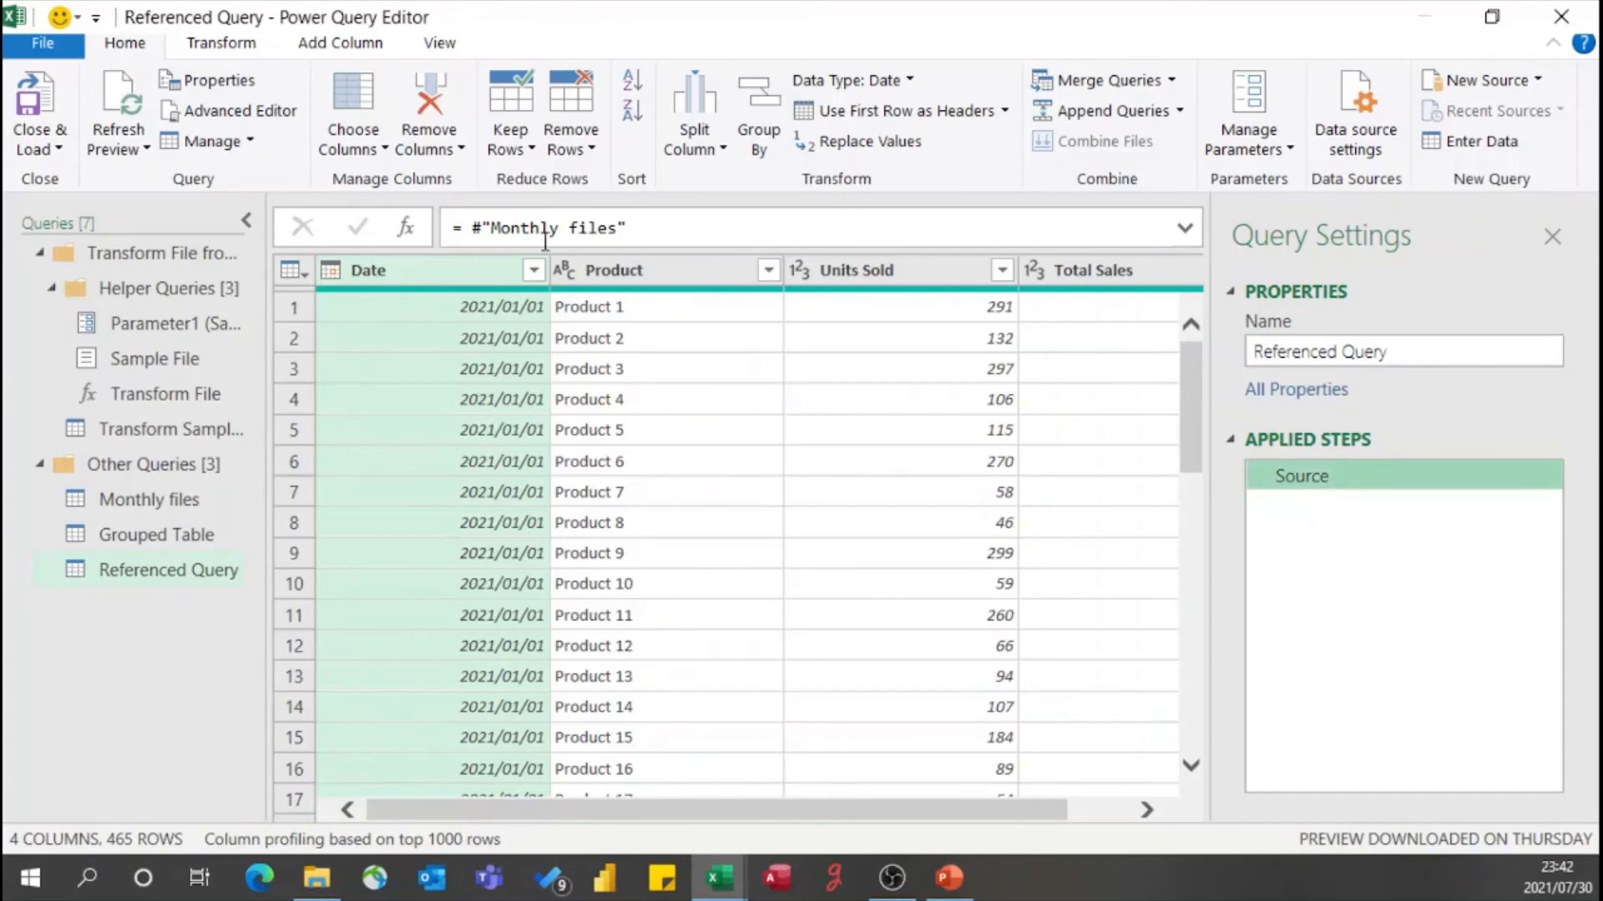
- Rename the Grouped Table query as Duplicate Query
click(177, 545)
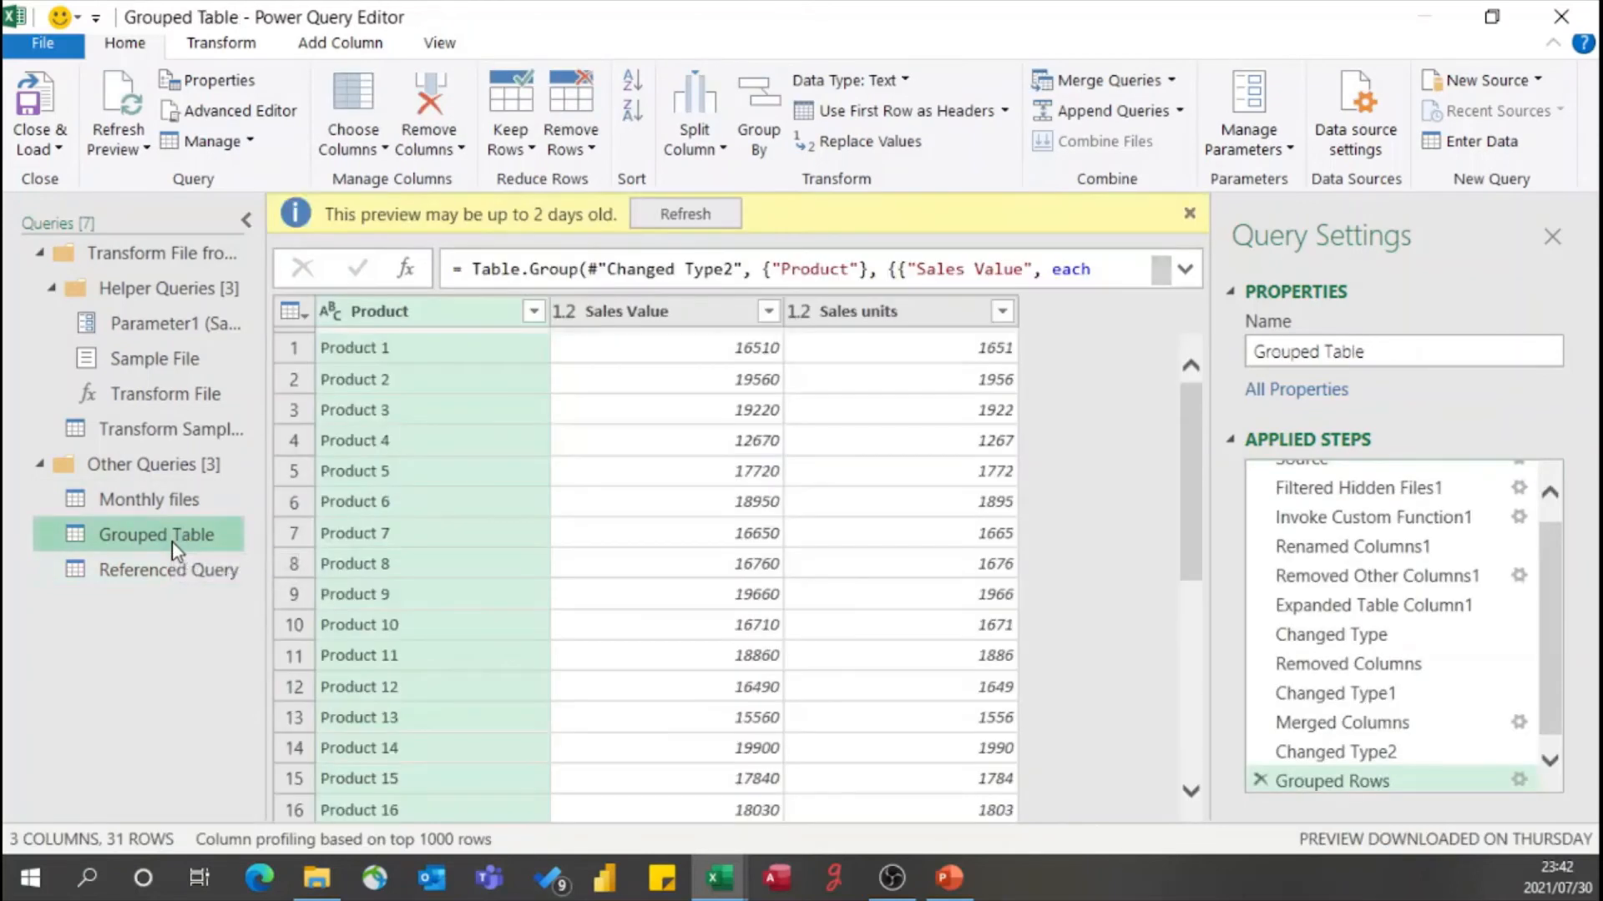
click(1357, 352)
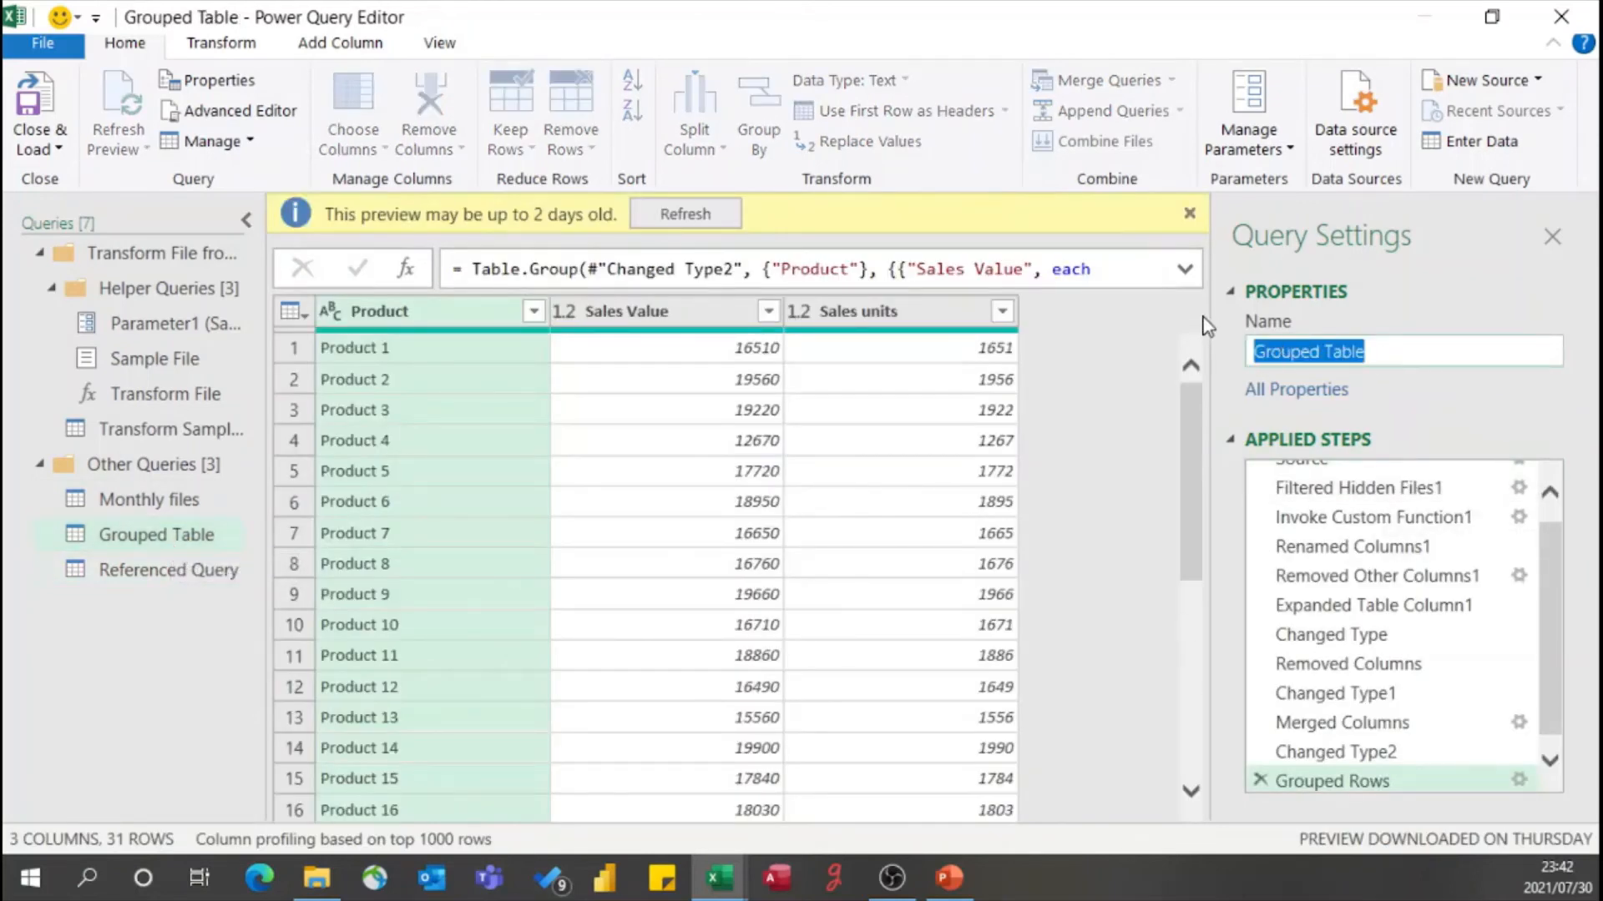
text(Duplicate)
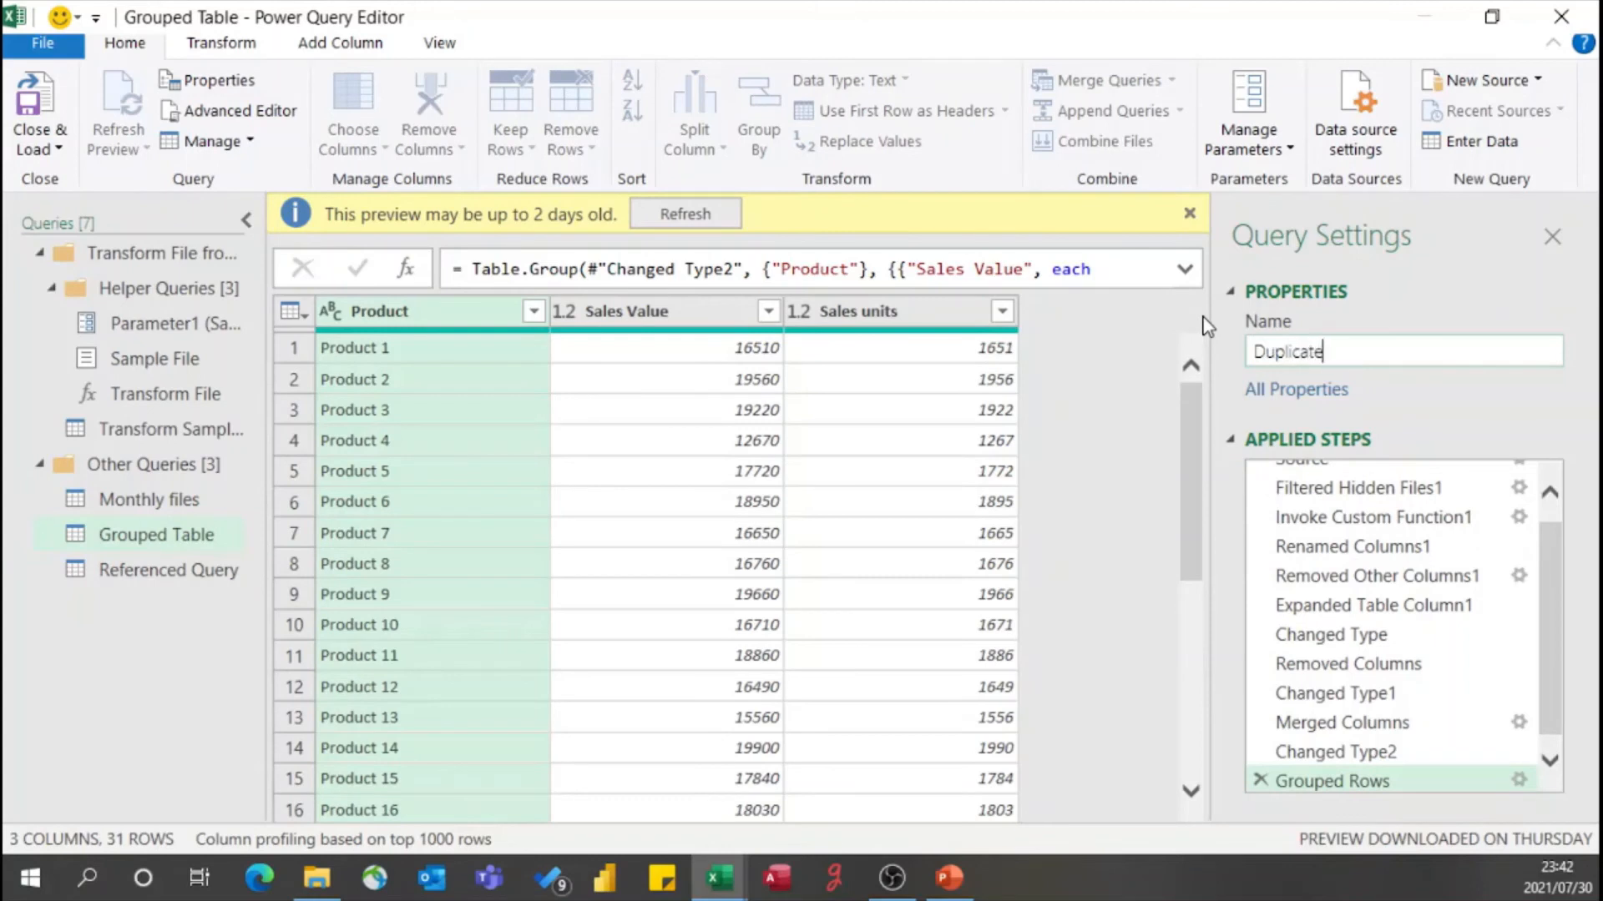
text( Query)
key(Return)
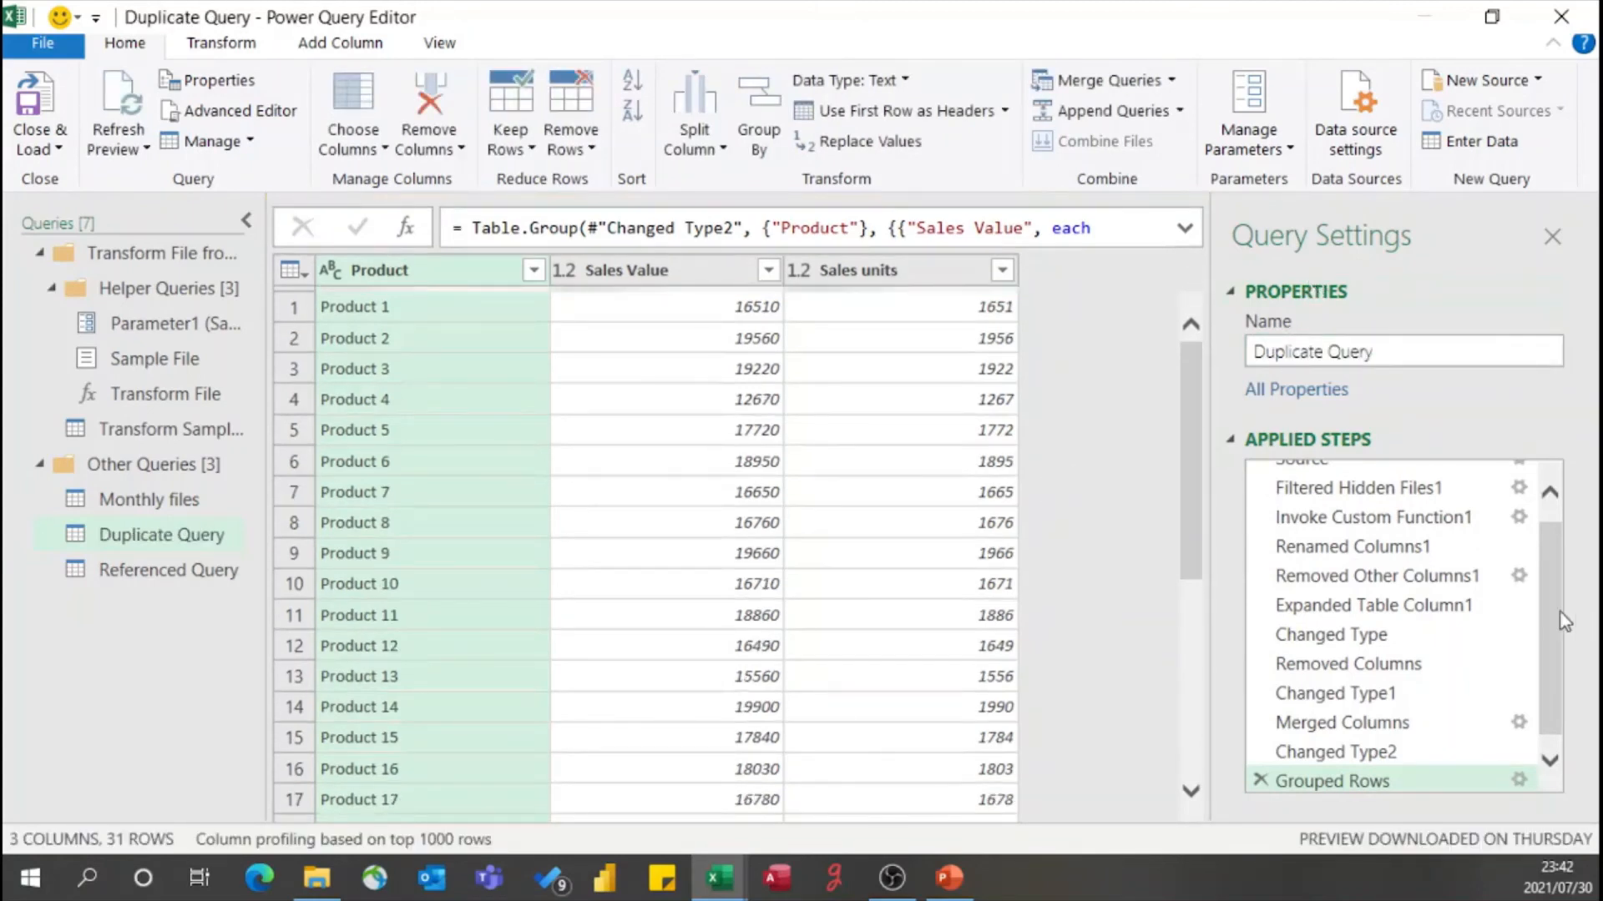
- Examine the Source and applied steps of Duplicate Query and compare them with Monthly files and Referenced Query
scroll(1502, 619, up, 1)
click(1354, 477)
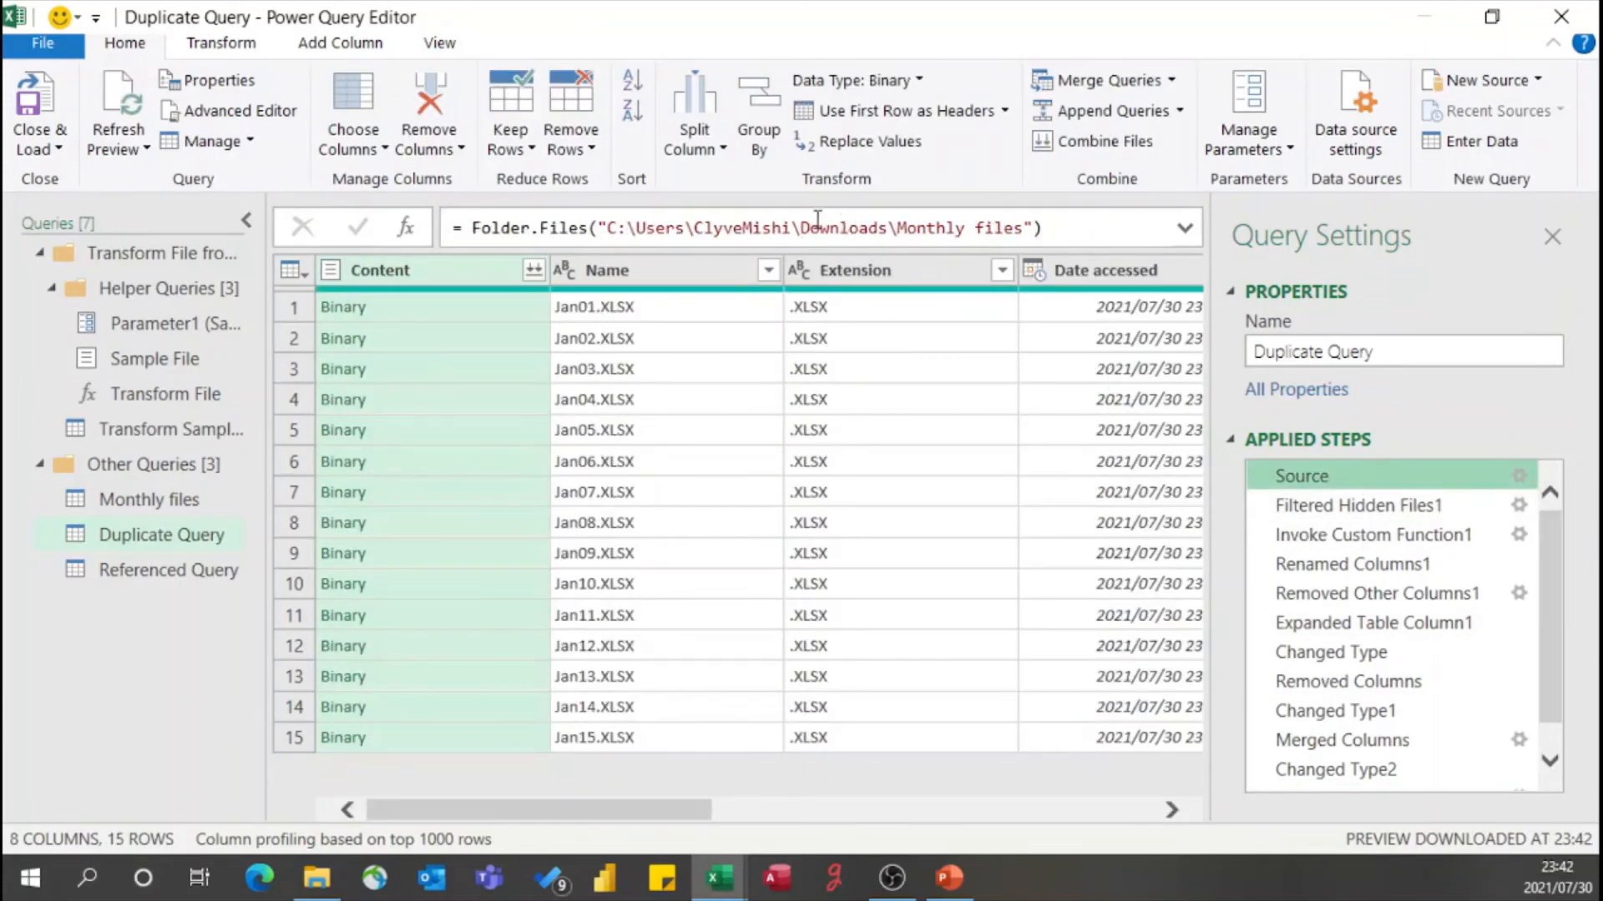
scroll(1374, 599, down, 1)
scroll(1372, 598, up, 1)
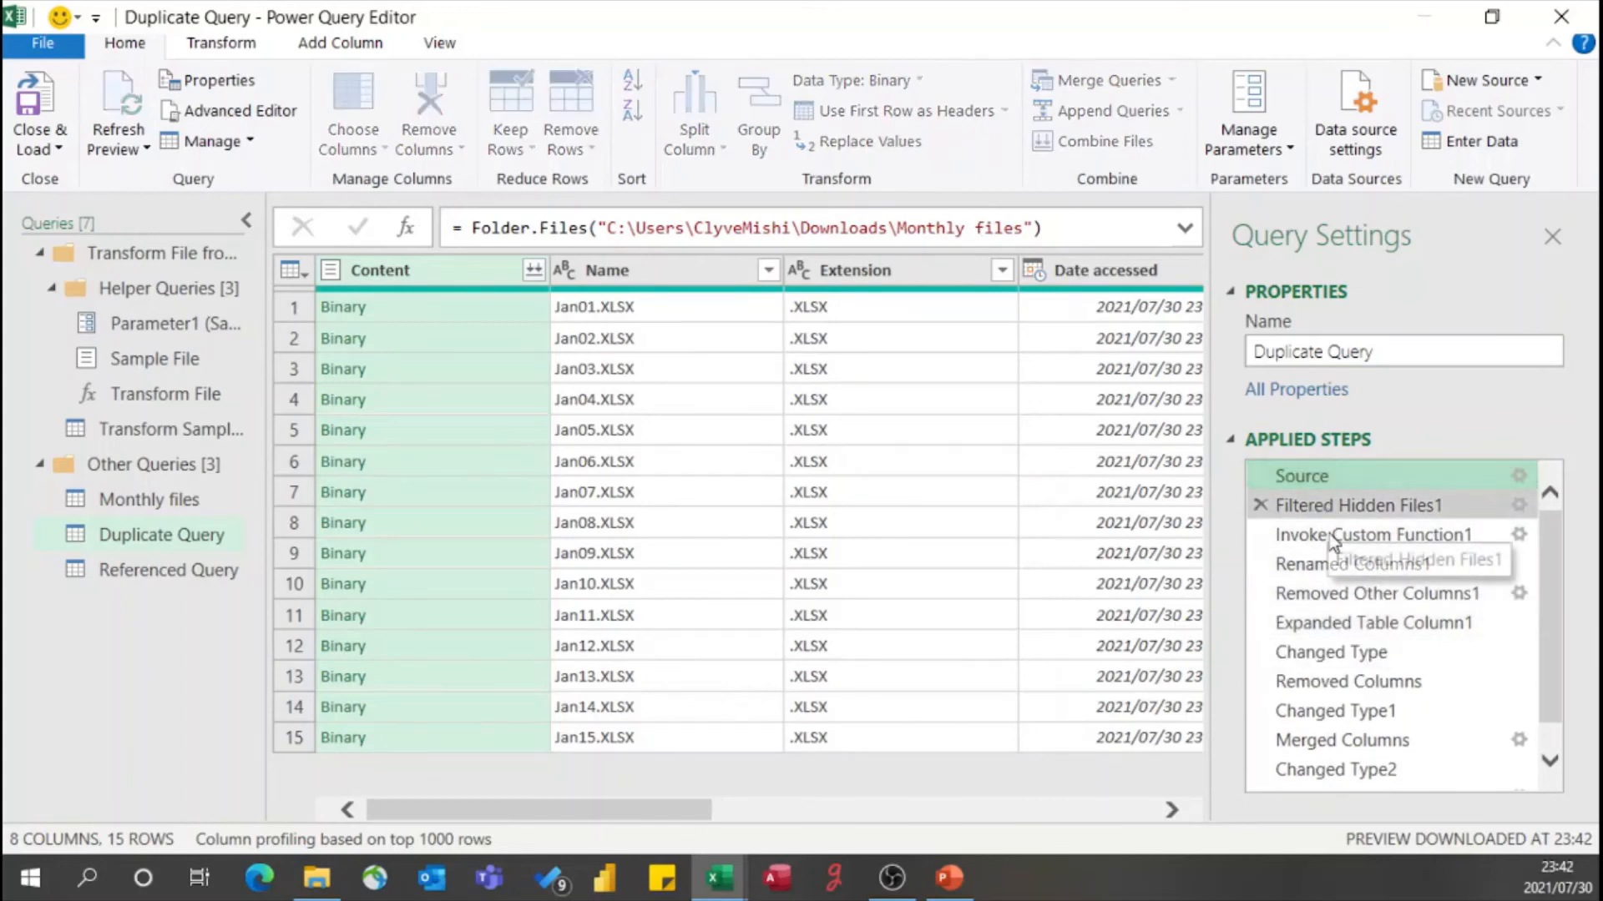
click(1335, 539)
click(155, 499)
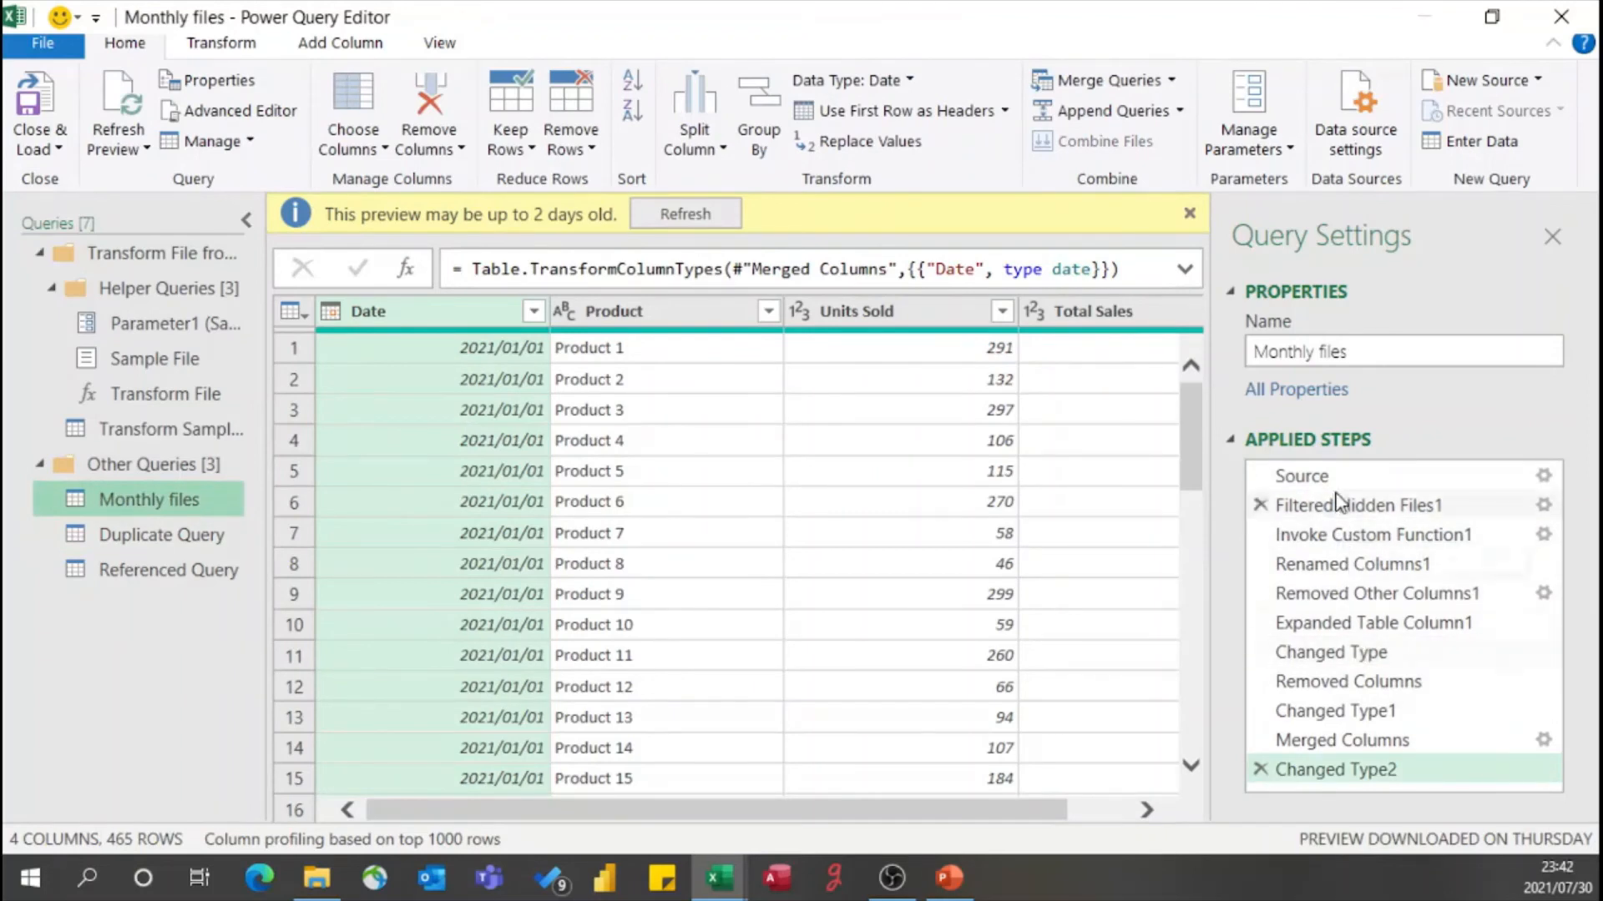
click(167, 570)
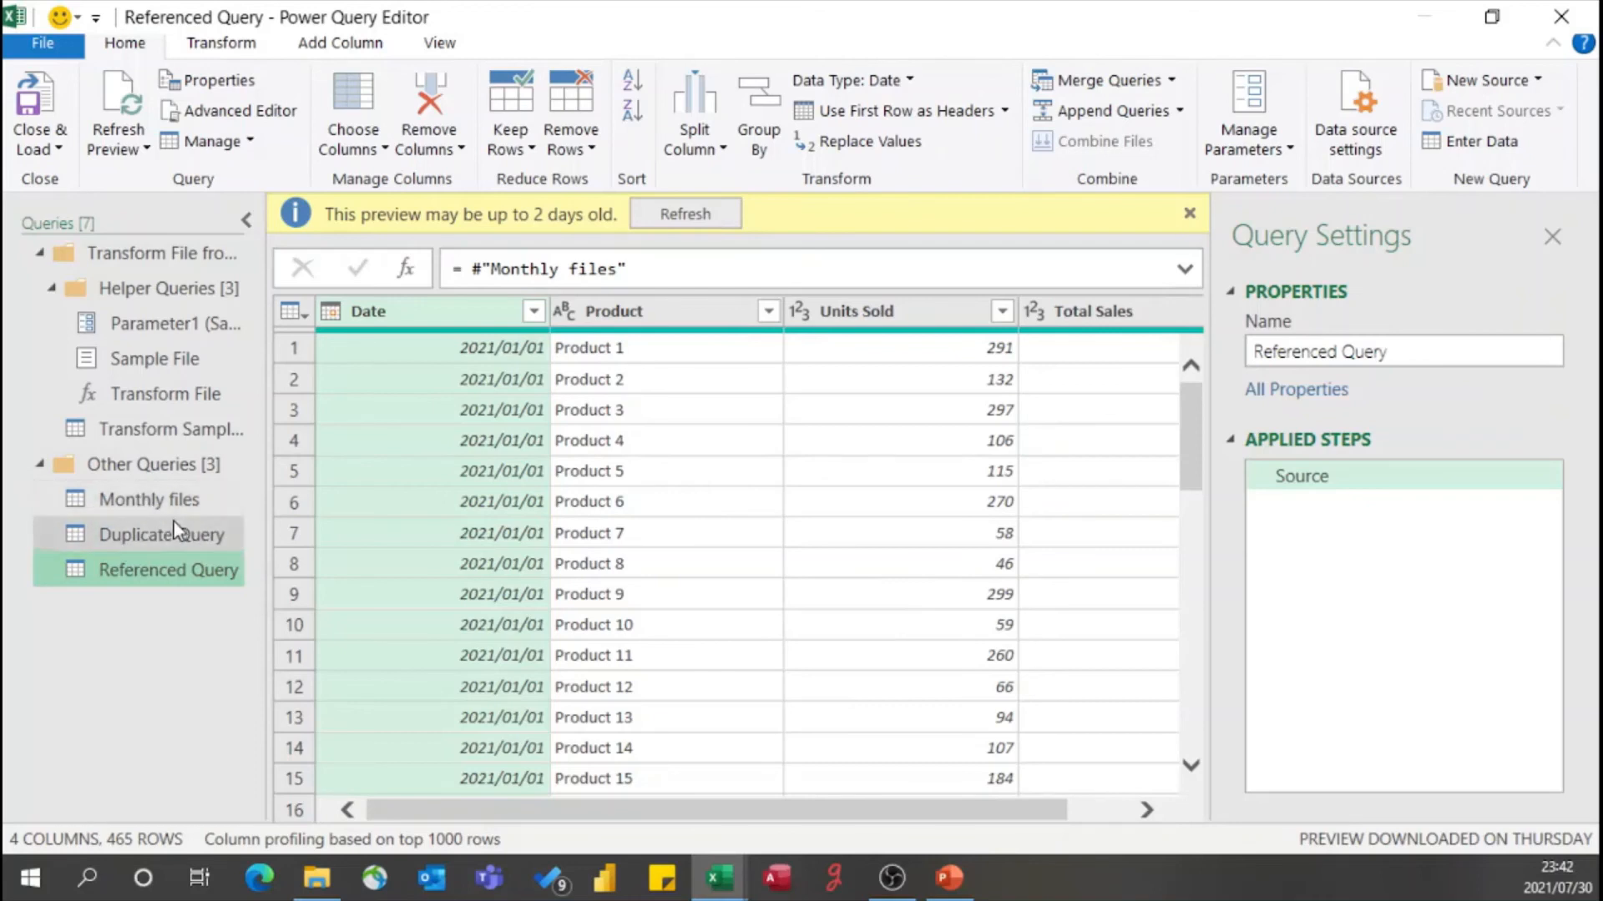
- Delete the Removed Columns step from the Monthly files query and confirm the deletion
ctrl+click(155, 506)
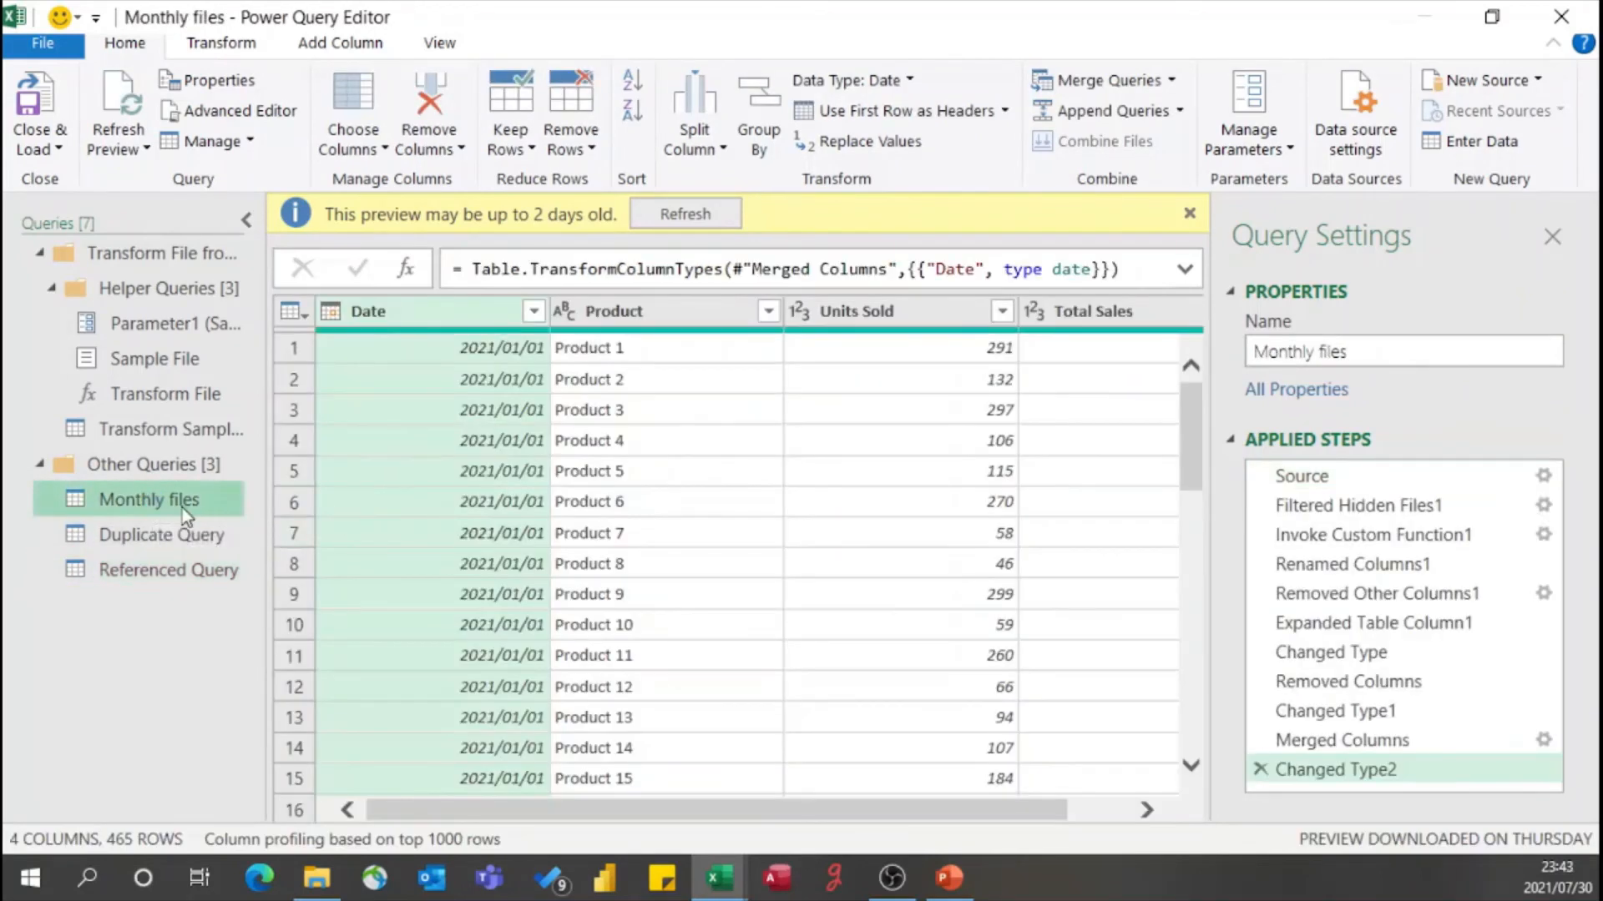
click(1272, 683)
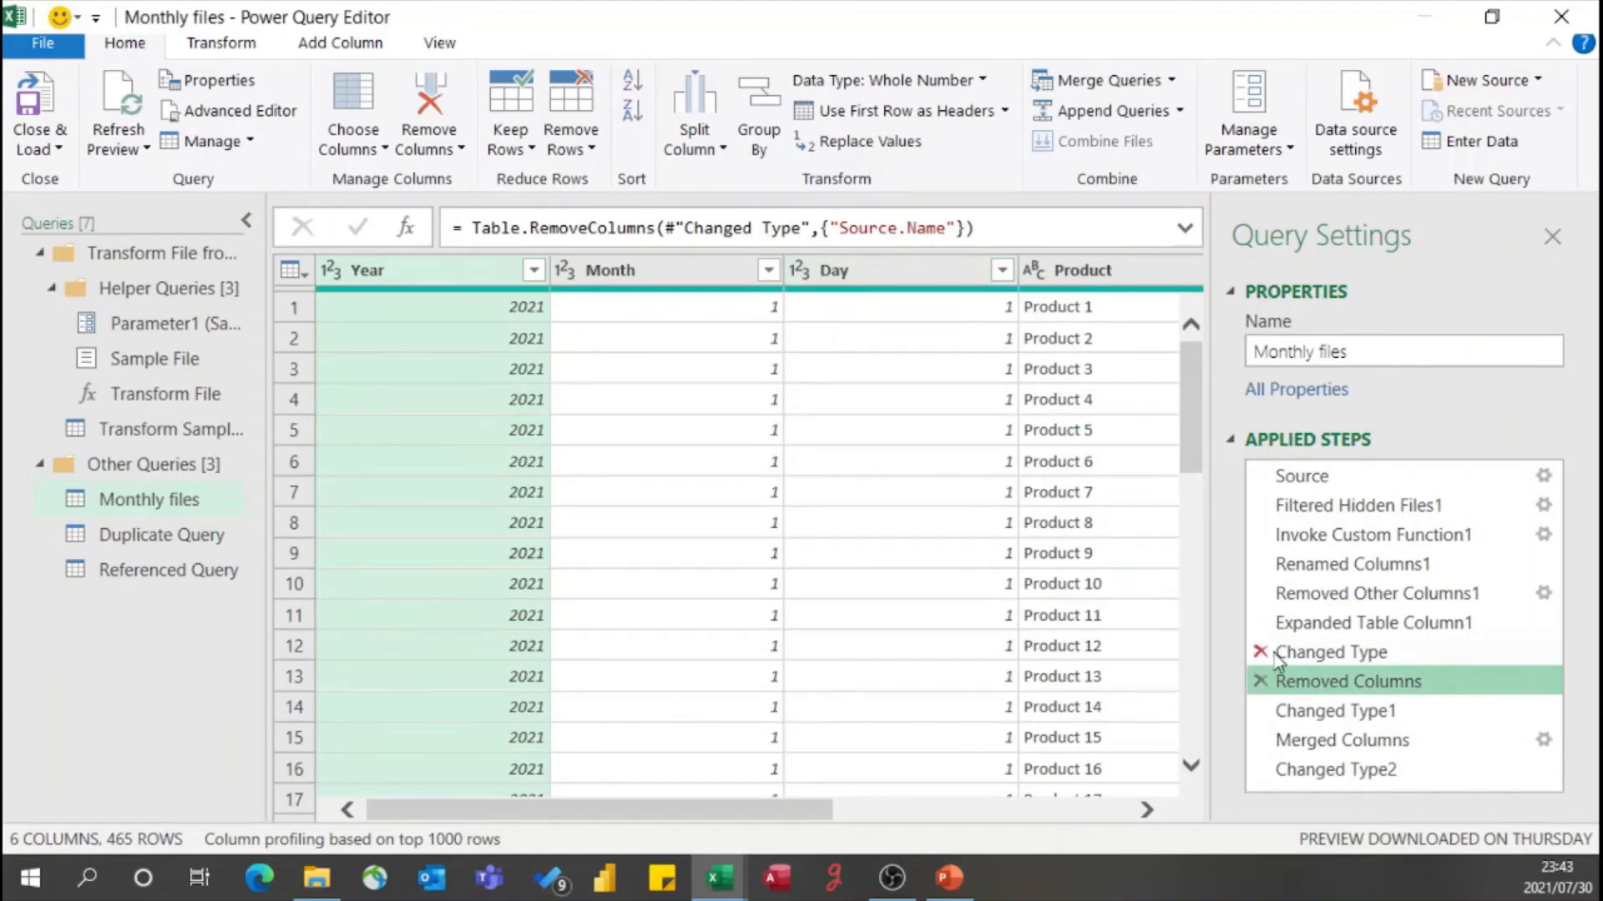
click(1261, 682)
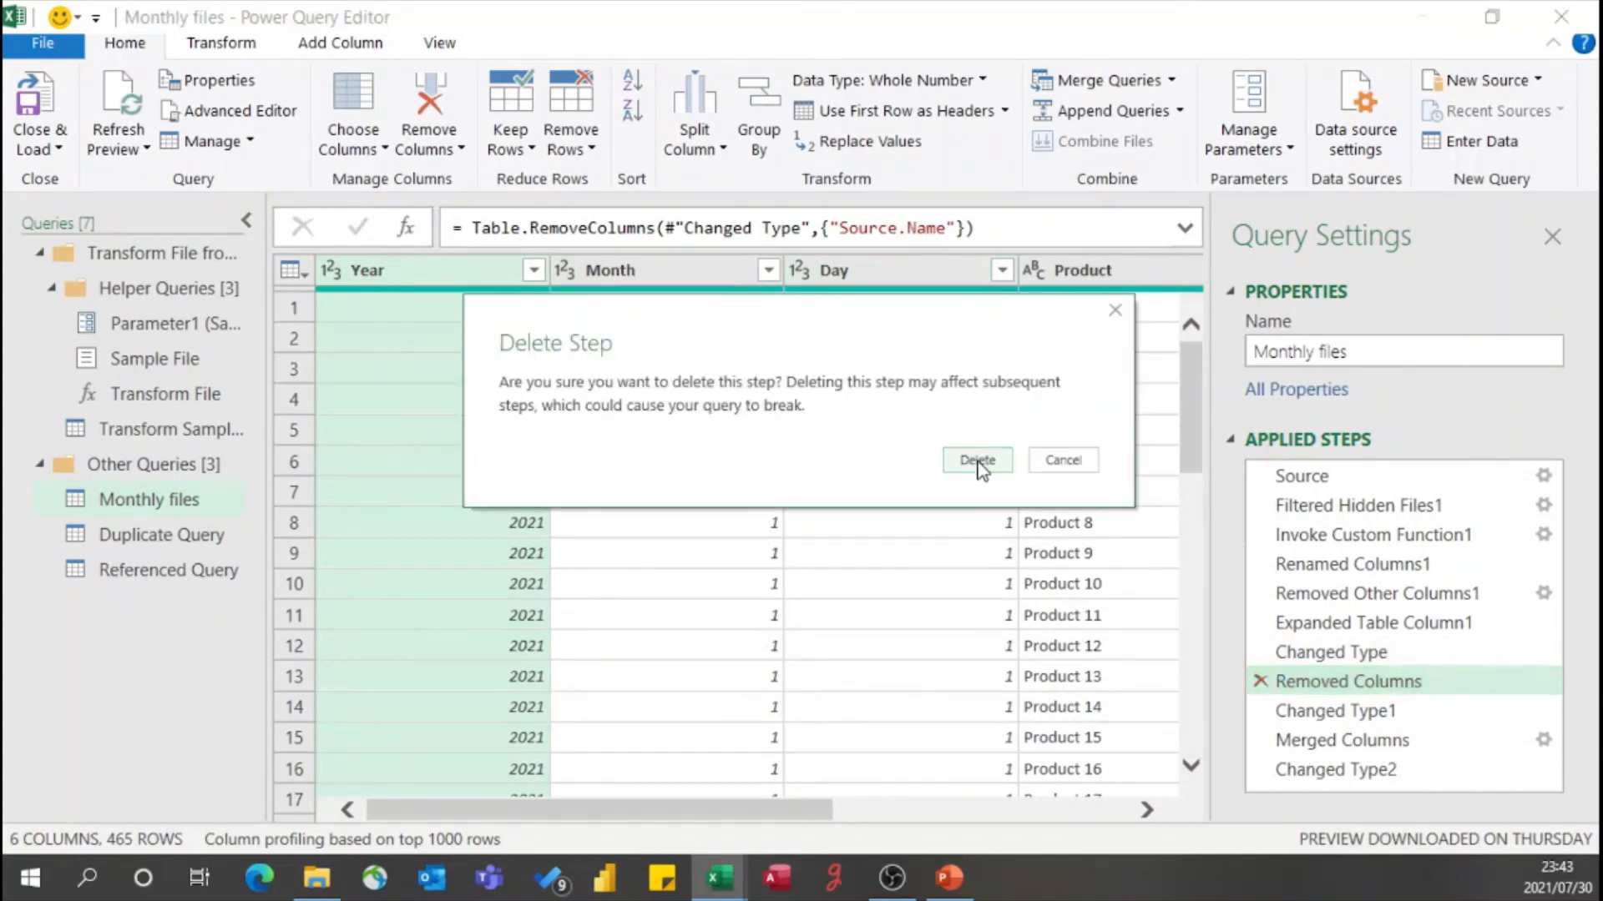
click(976, 462)
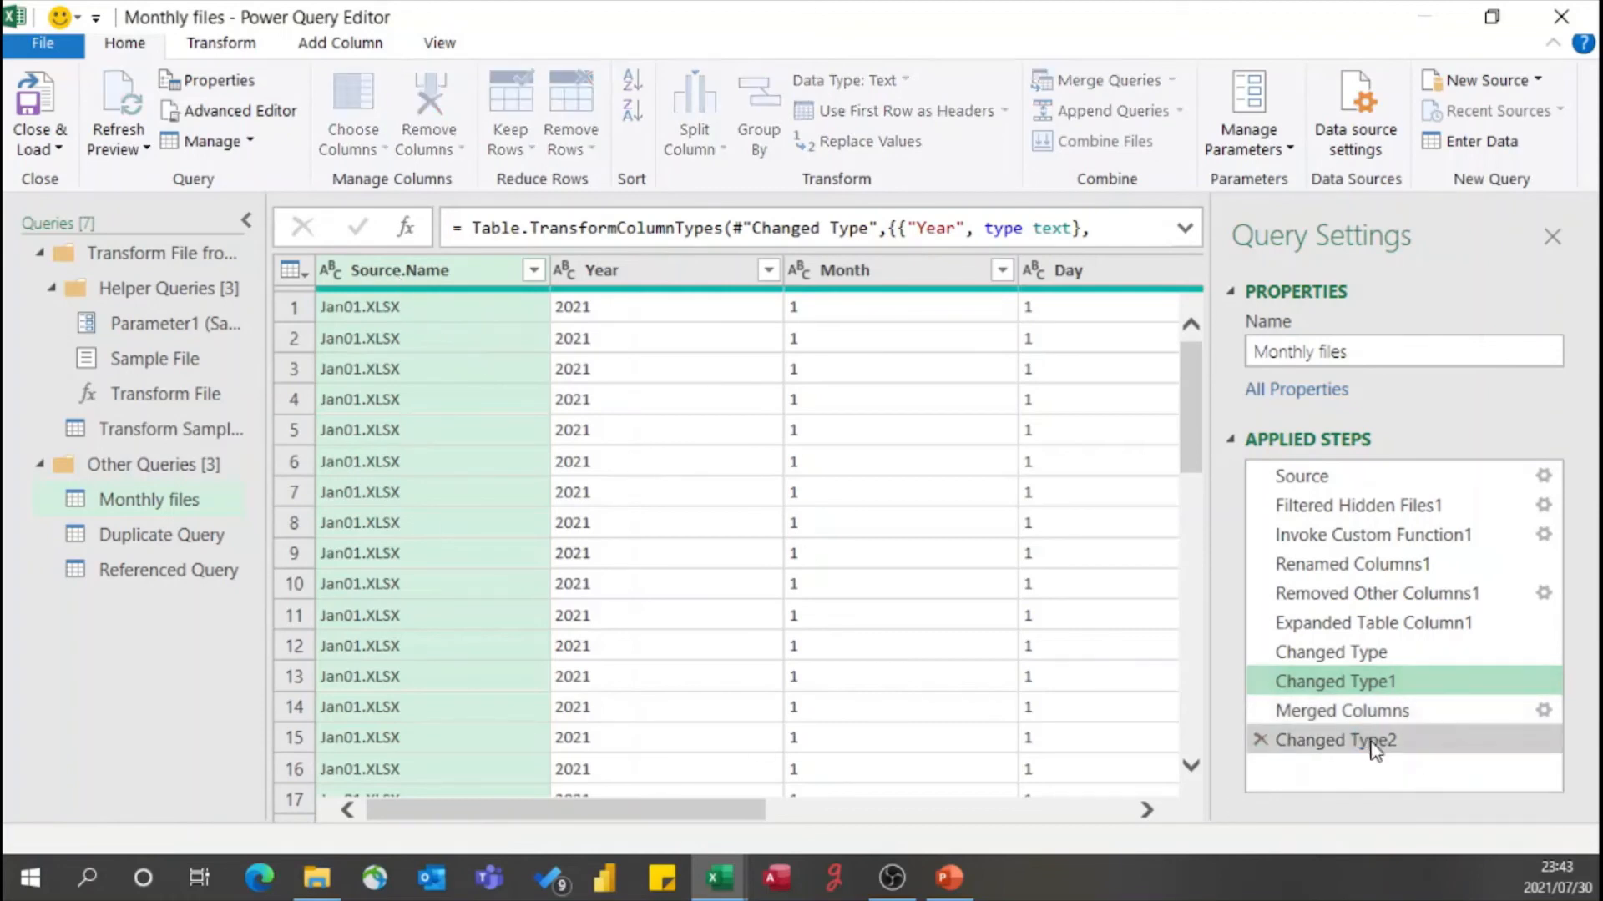
- Check the Changed Type2 step of Monthly files, and compare the columns in Referenced Query and Duplicate Query
click(1335, 740)
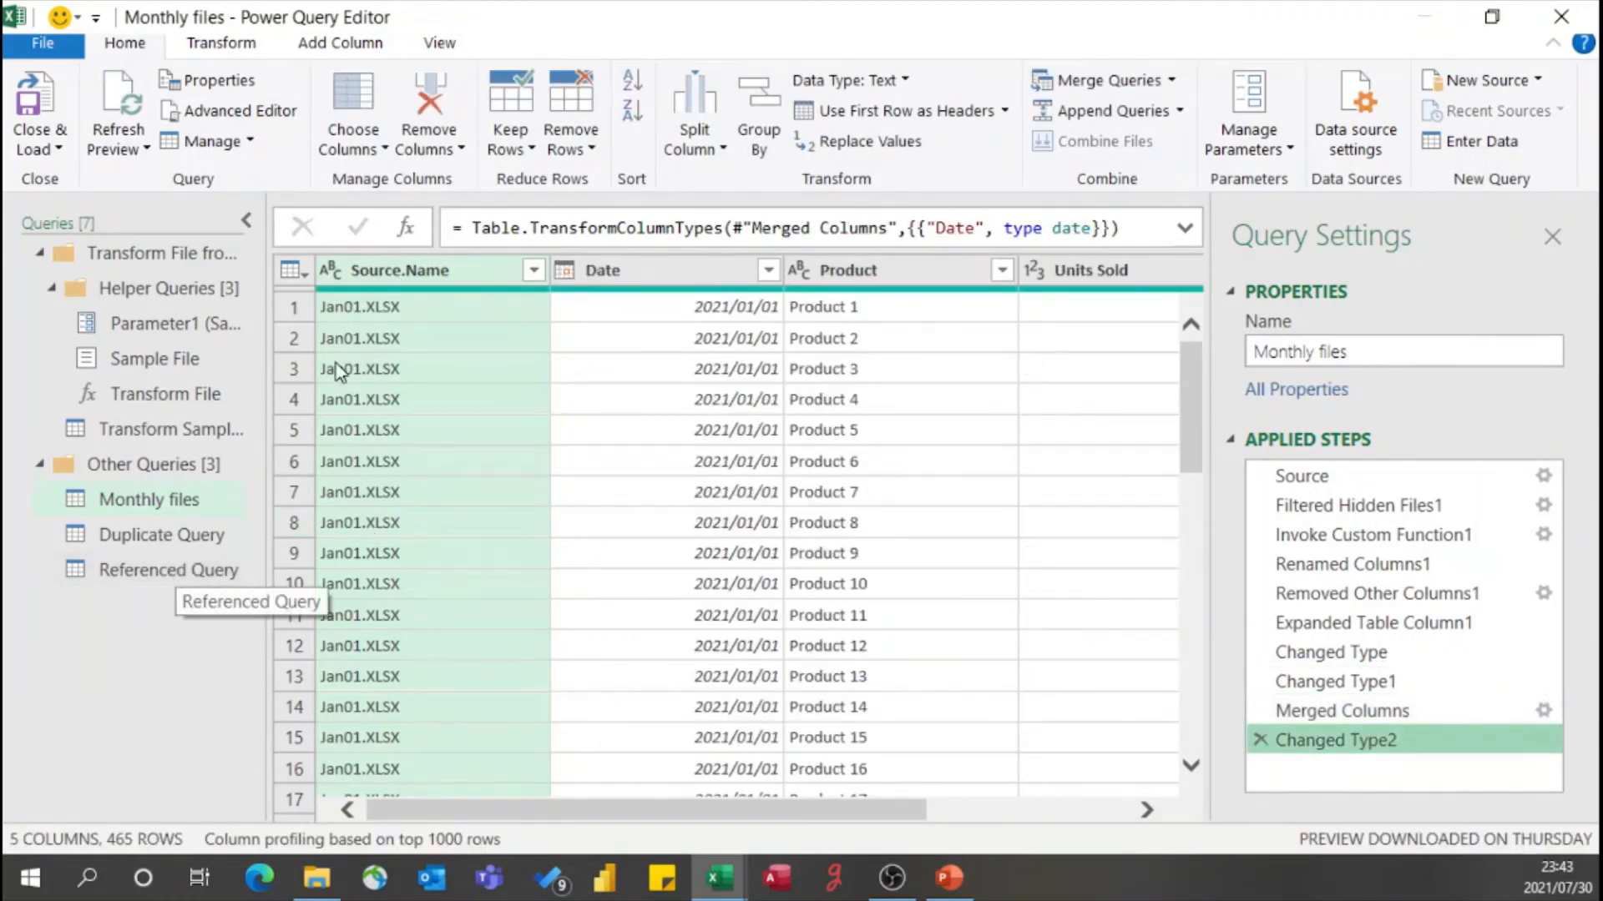
click(212, 570)
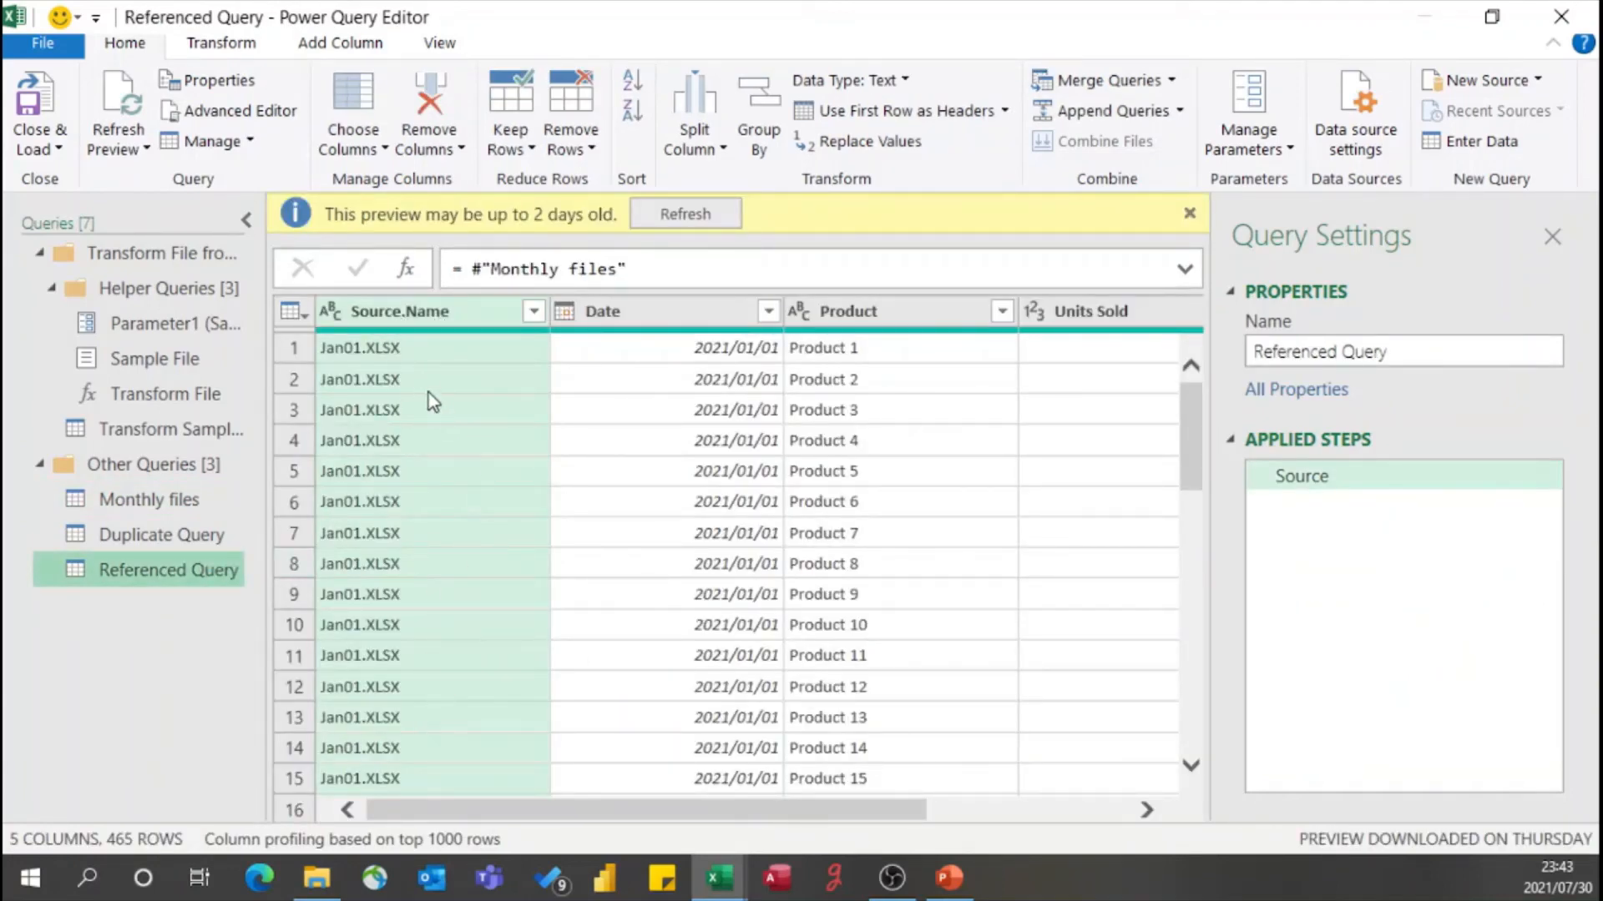
ctrl+click(224, 551)
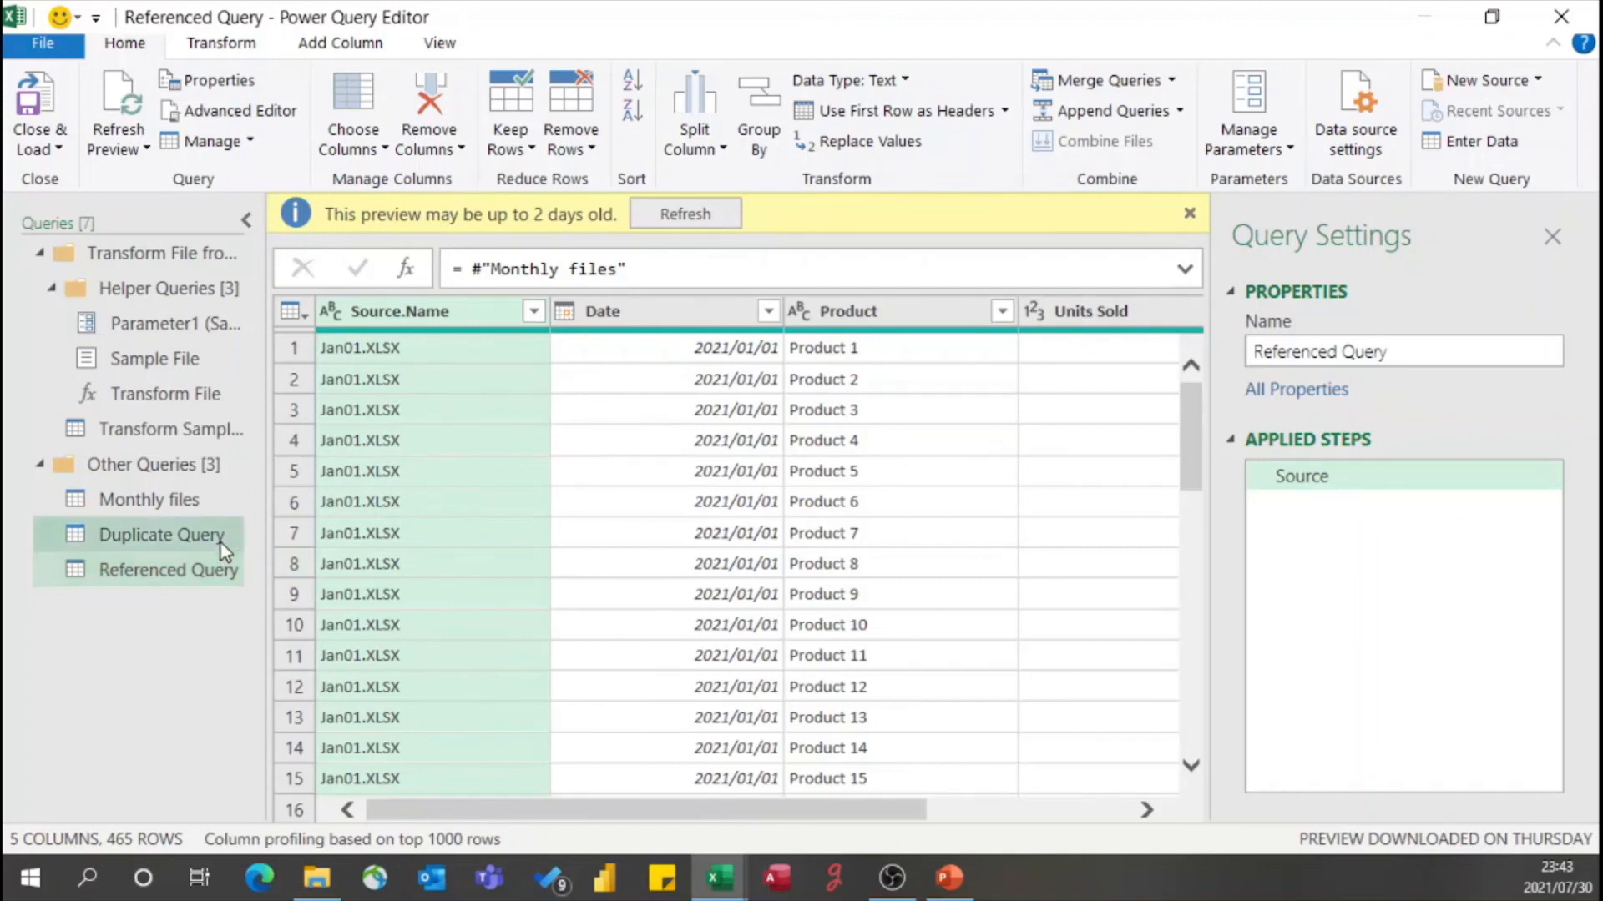
click(222, 542)
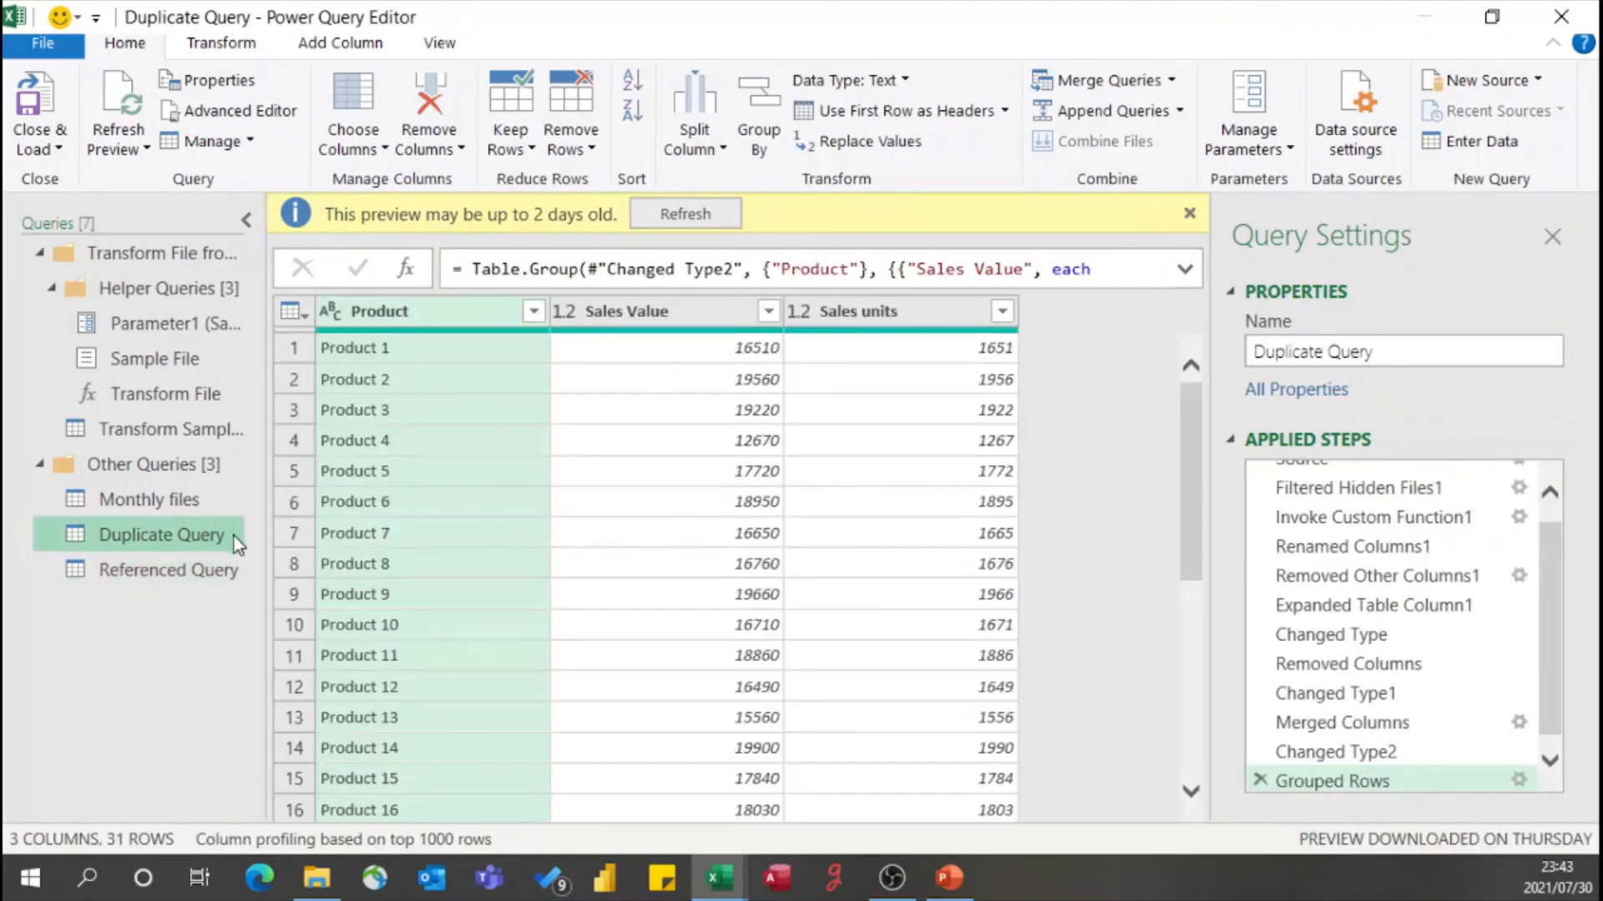